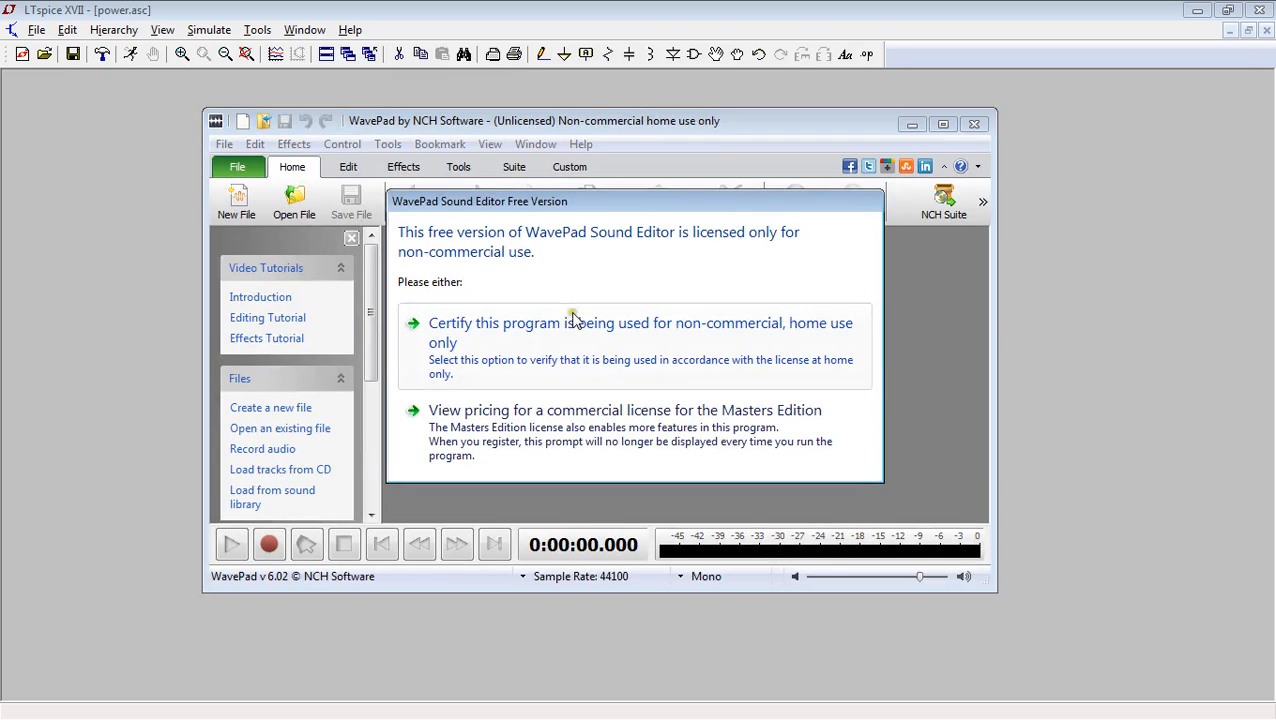
Certify that WavePad Sound Editor is being used for non-commercial, home use only.
click(557, 345)
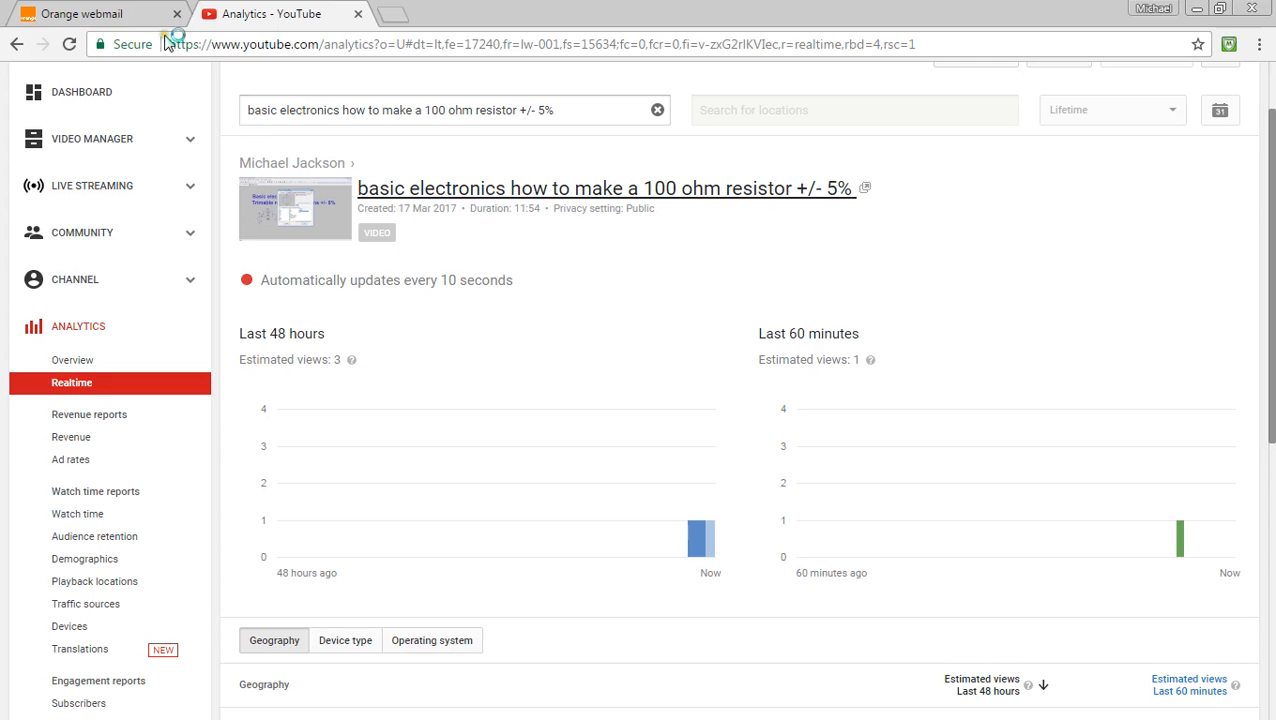
In the web browser, close the YouTube Analytics tab, then open YouTube in a new tab through a Google search for "youtube".
click(358, 14)
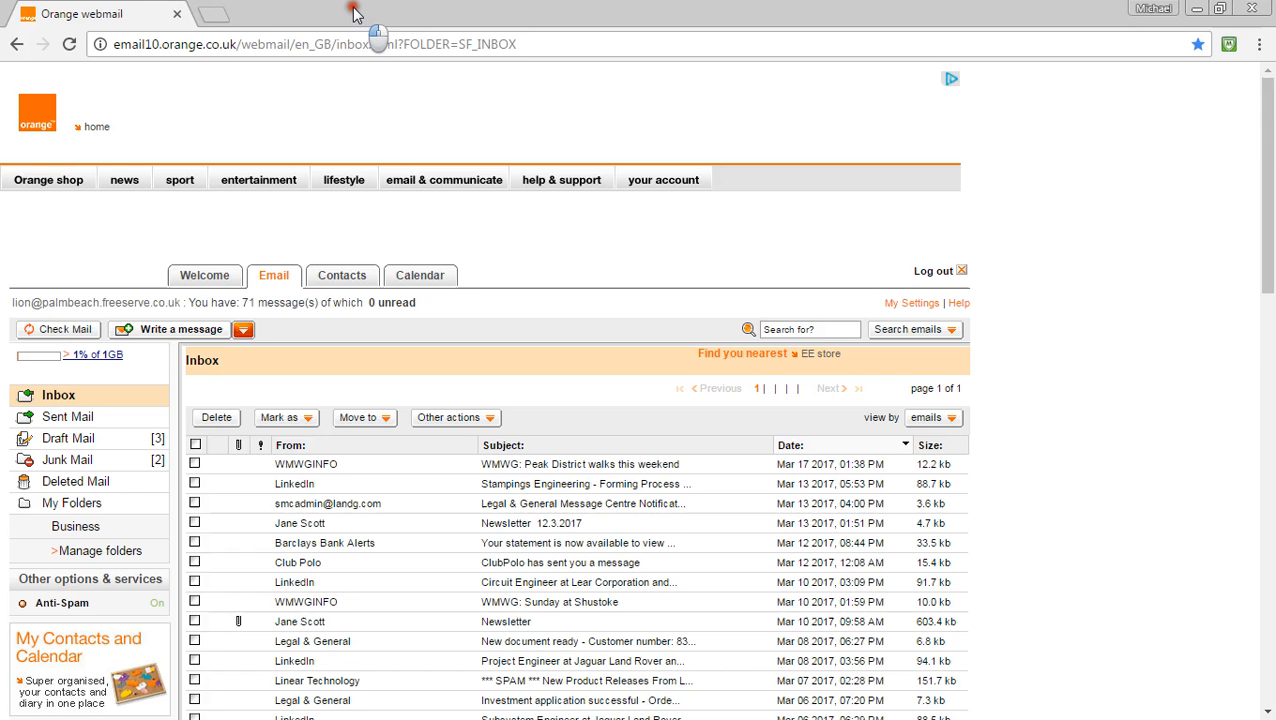
click(210, 14)
click(96, 84)
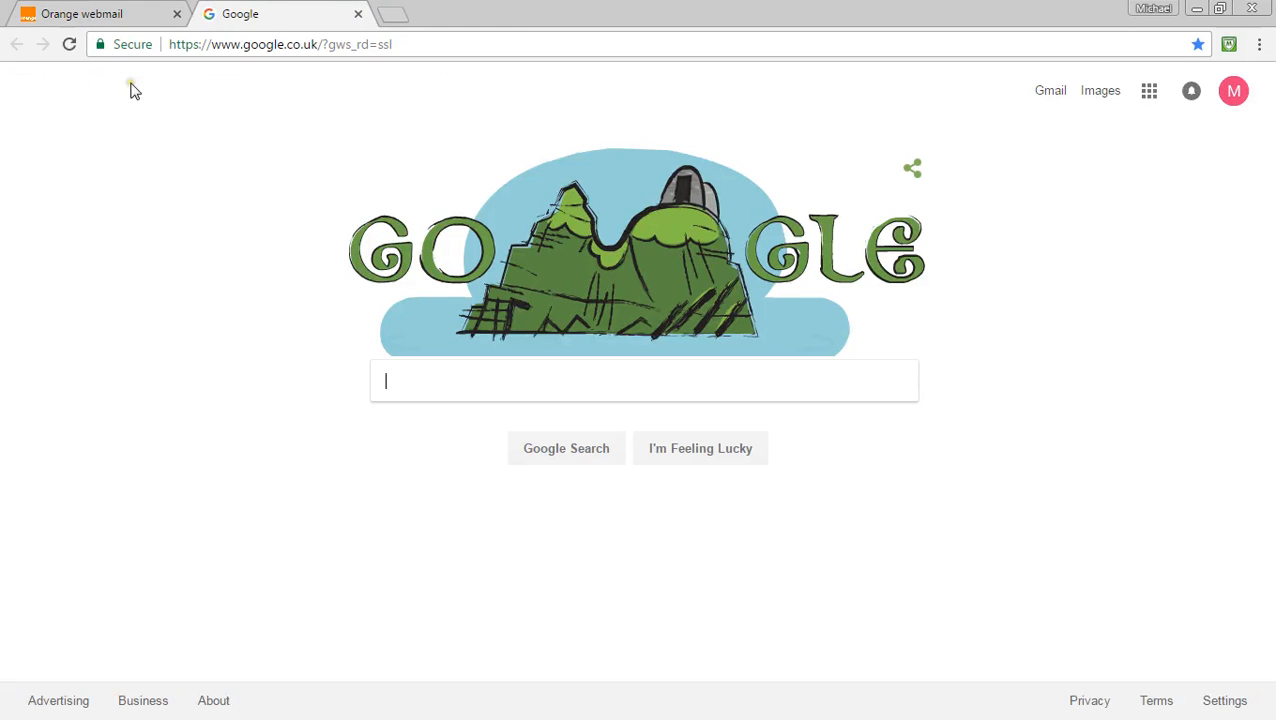
text(y)
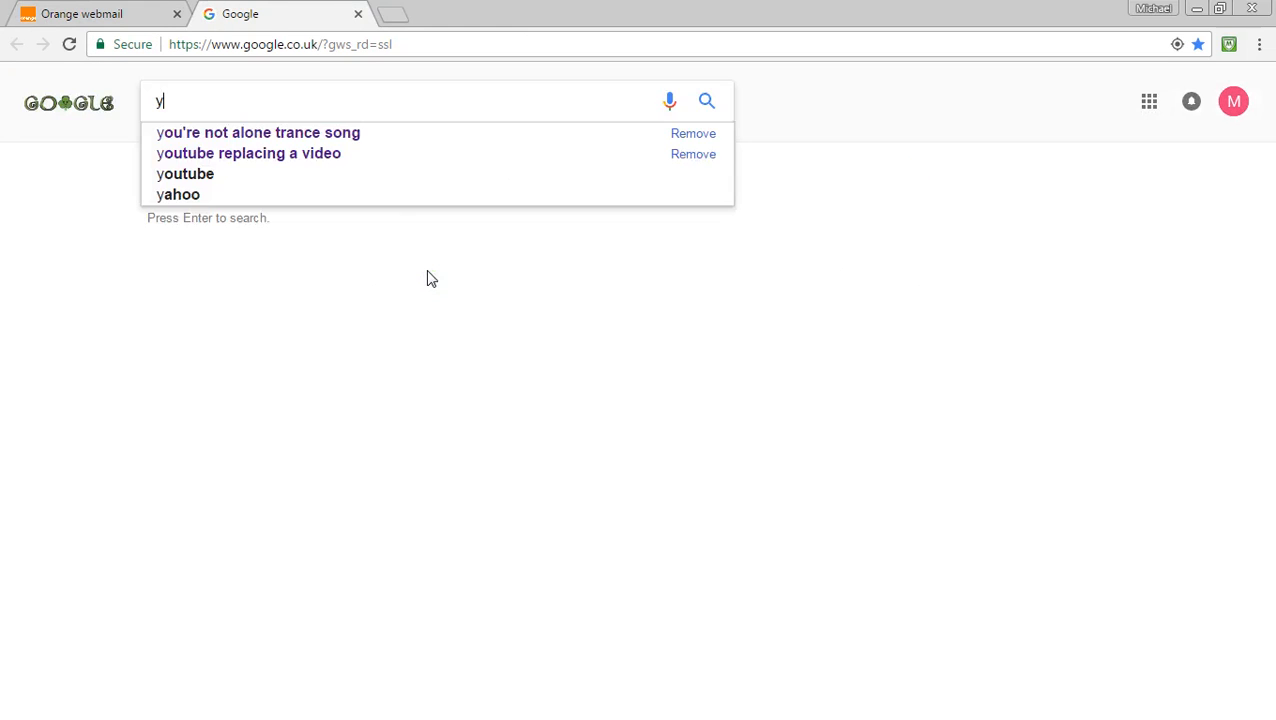
text(outube)
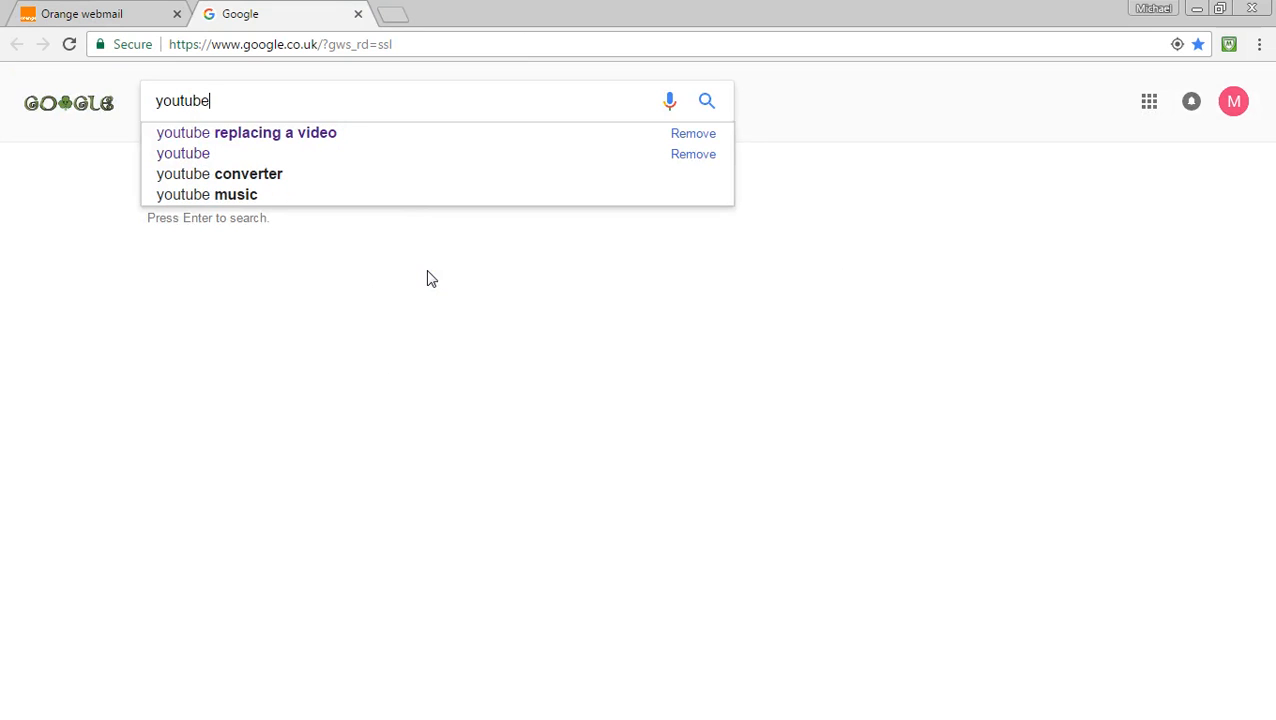
key(Return)
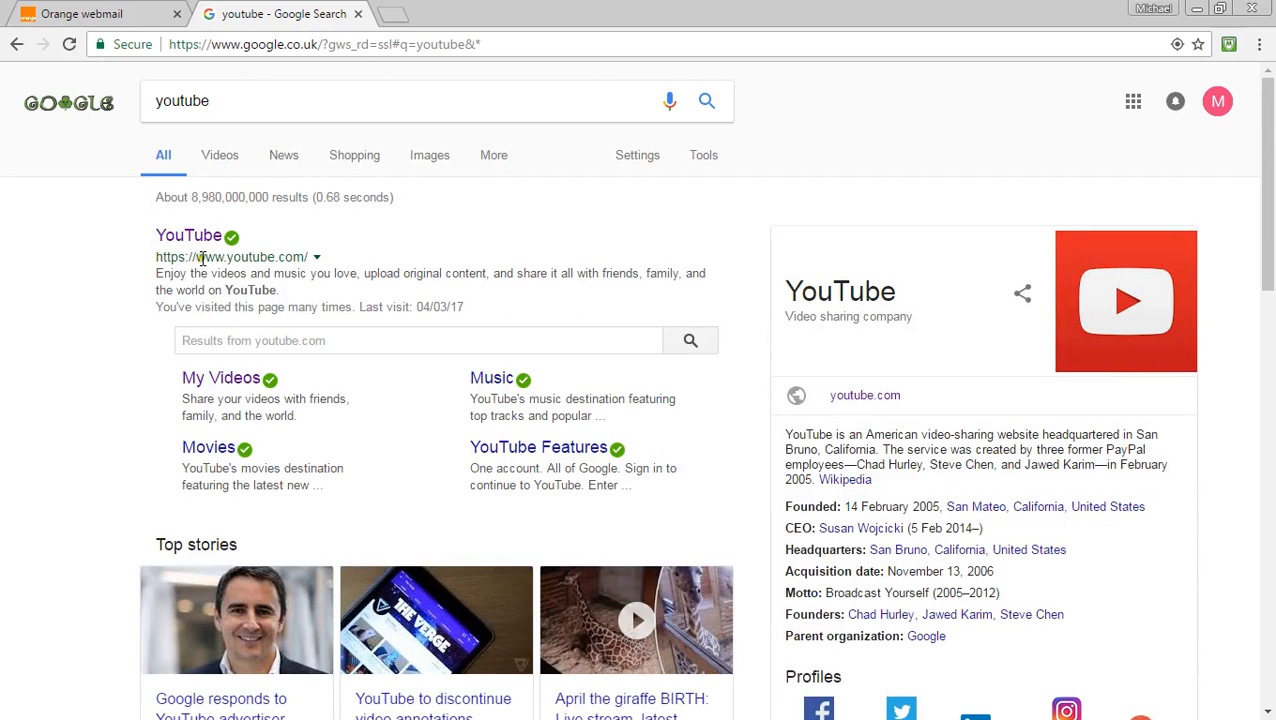
click(188, 237)
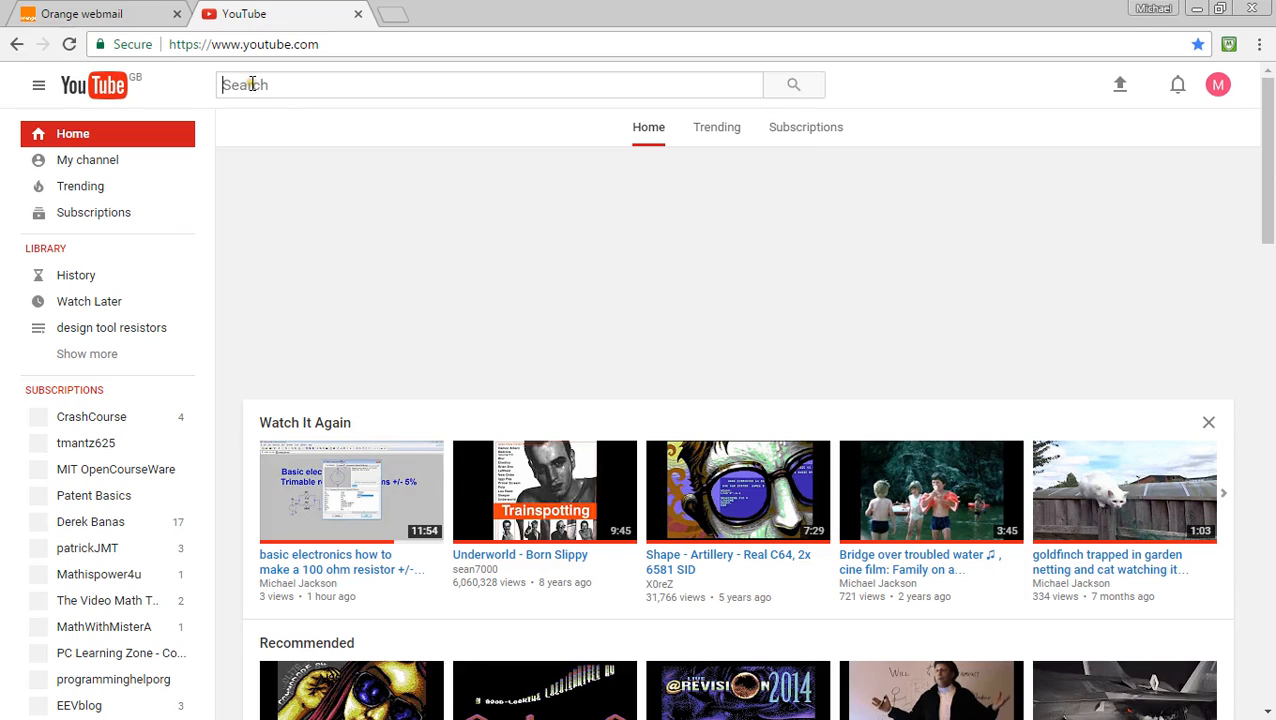
Search YouTube for "born slippy underworld" and play the Trainspotting version of "Underworld - Born Slippy" from about halfway through.
click(249, 84)
text(born)
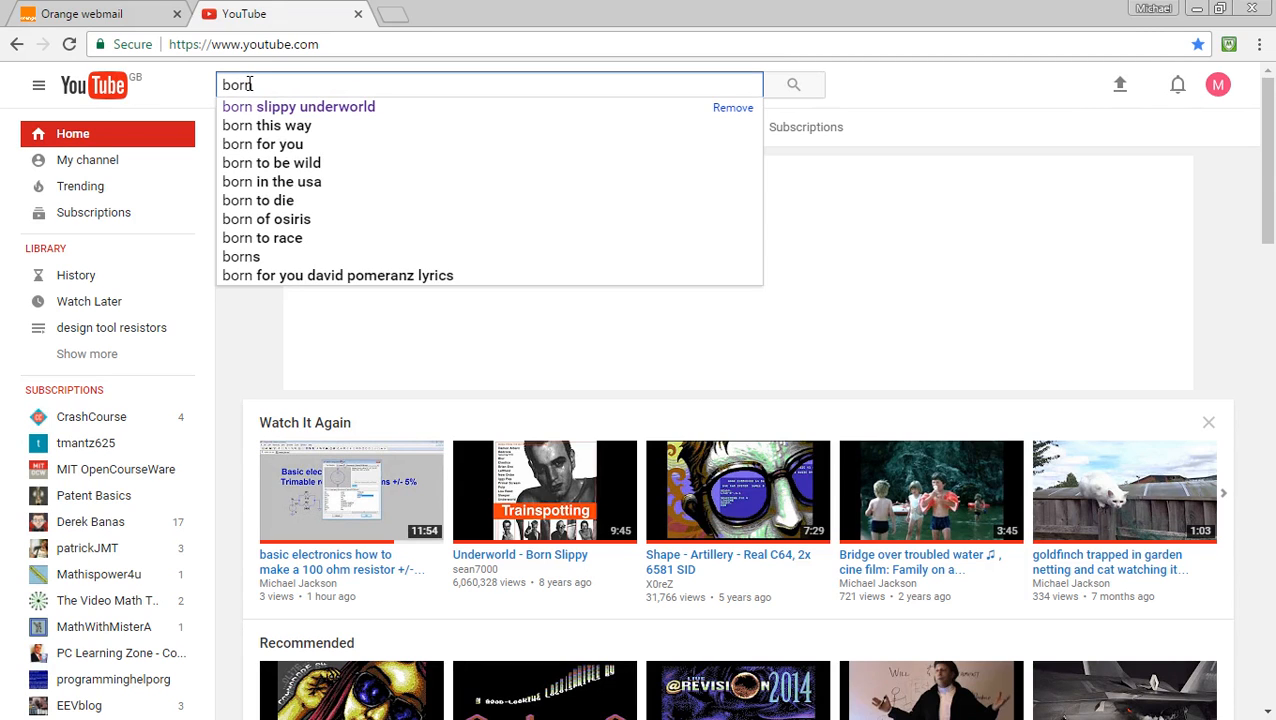
click(298, 110)
click(302, 108)
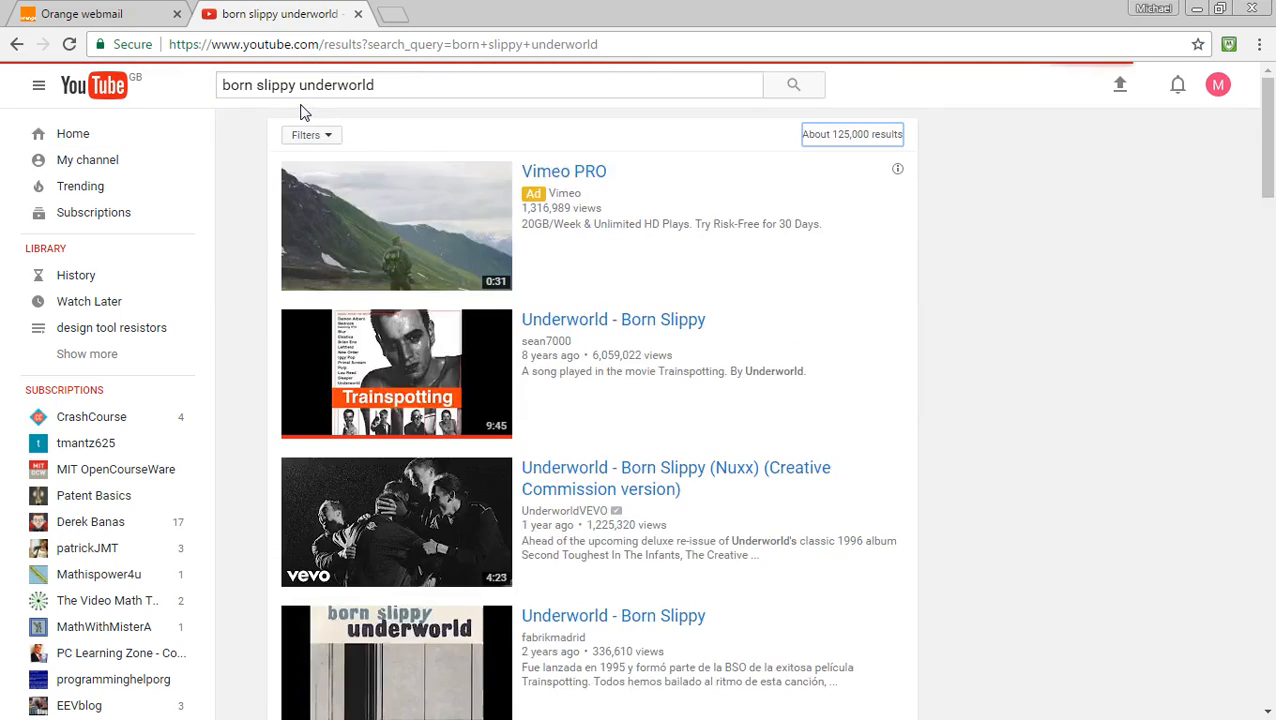
click(581, 322)
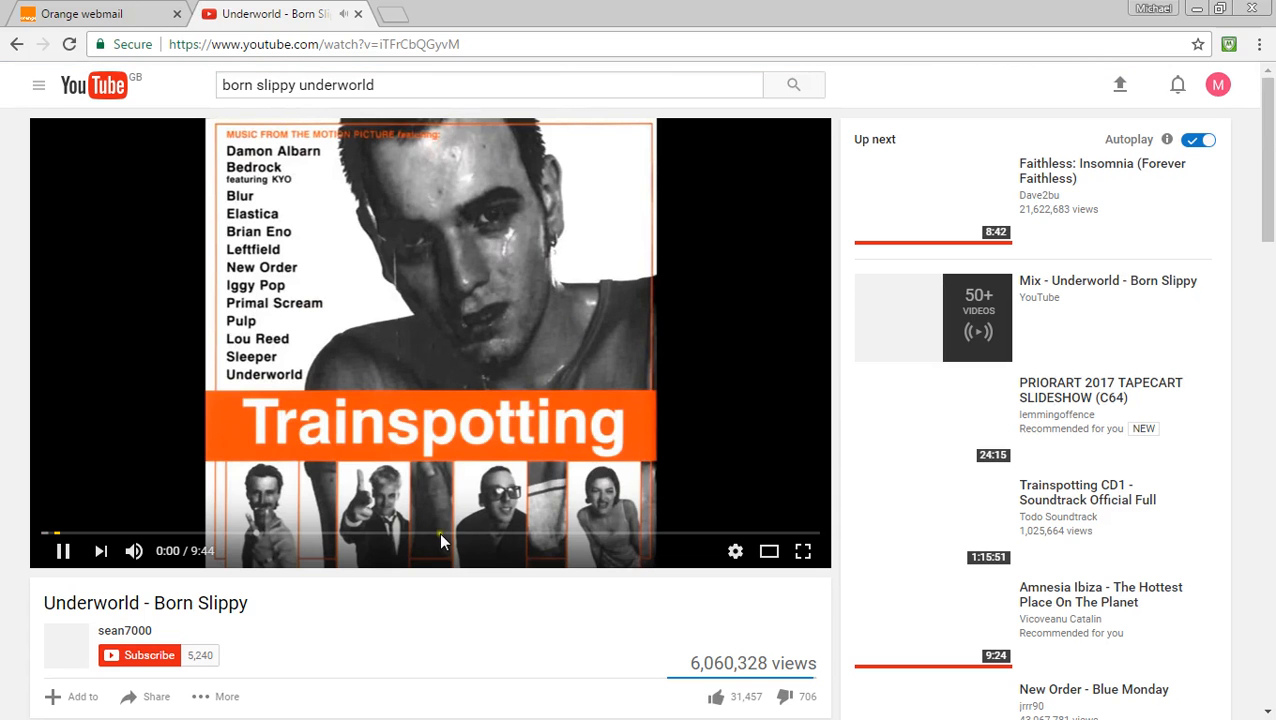
click(441, 533)
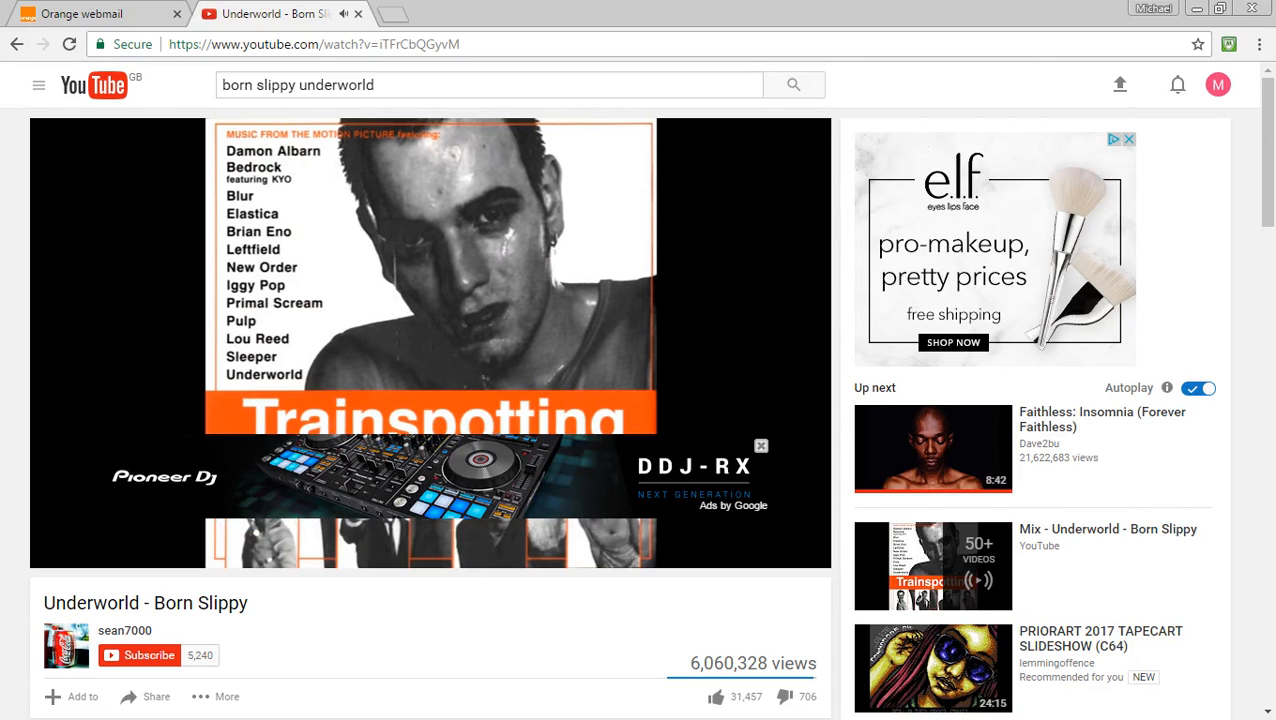
Switch to WavePad and record about 7.65 seconds of the playing song.
key(alt+Tab)
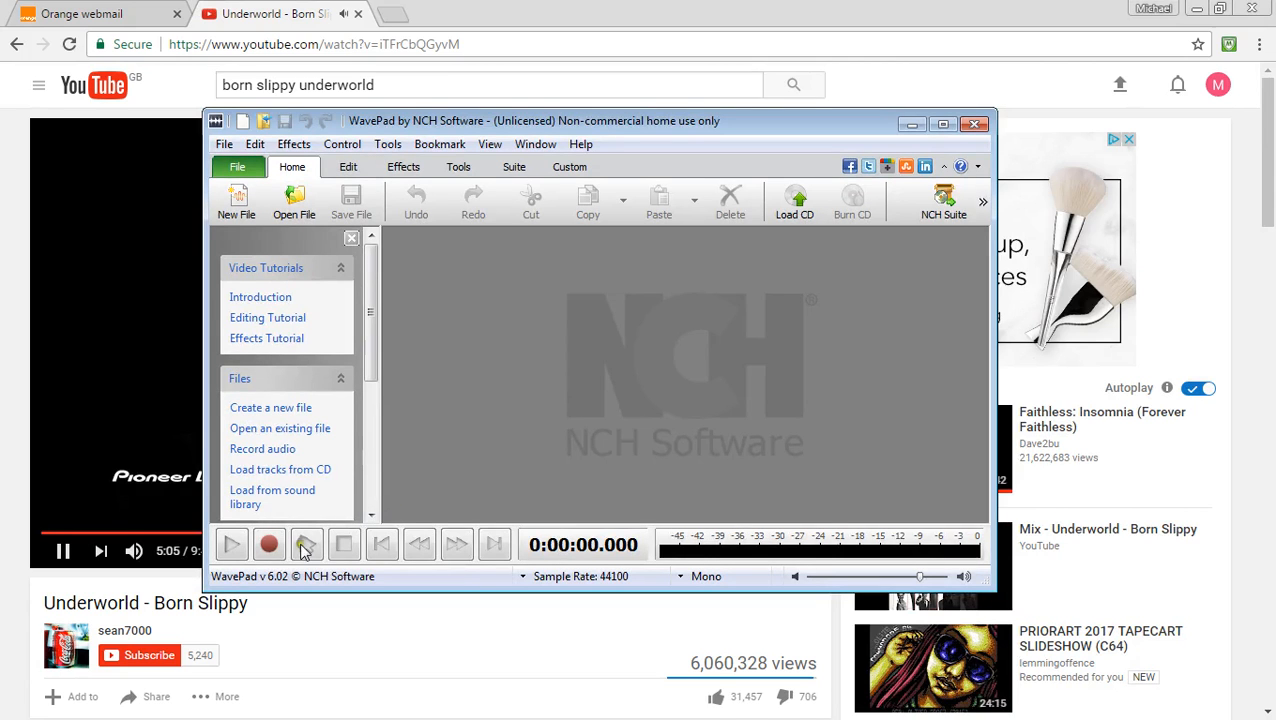
click(269, 548)
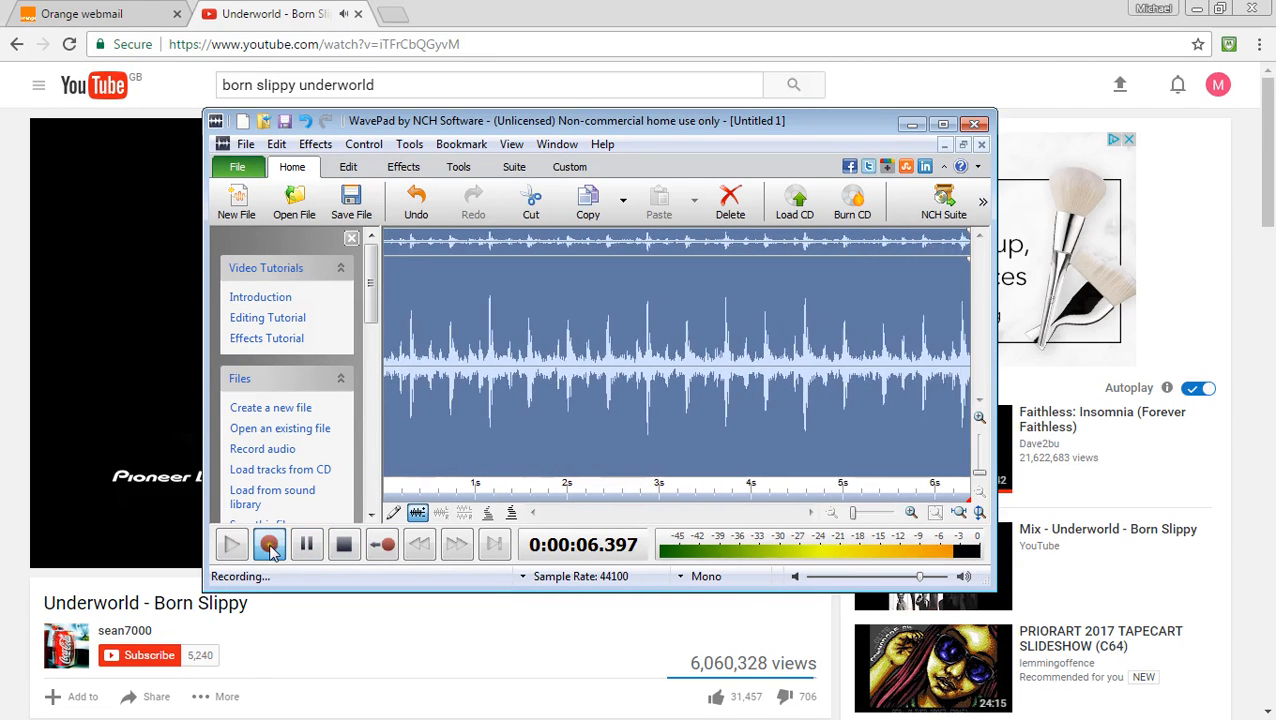
click(343, 544)
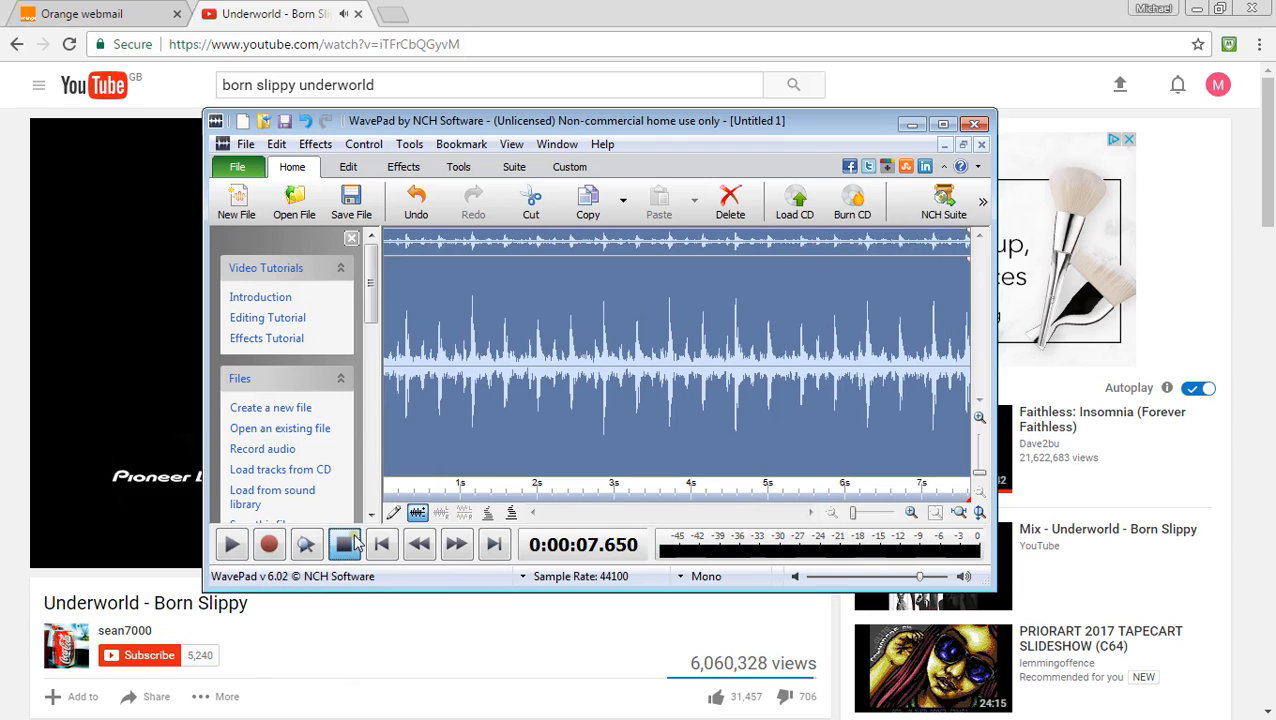
Close the web browser and maximize the WavePad window.
click(1257, 8)
click(1257, 8)
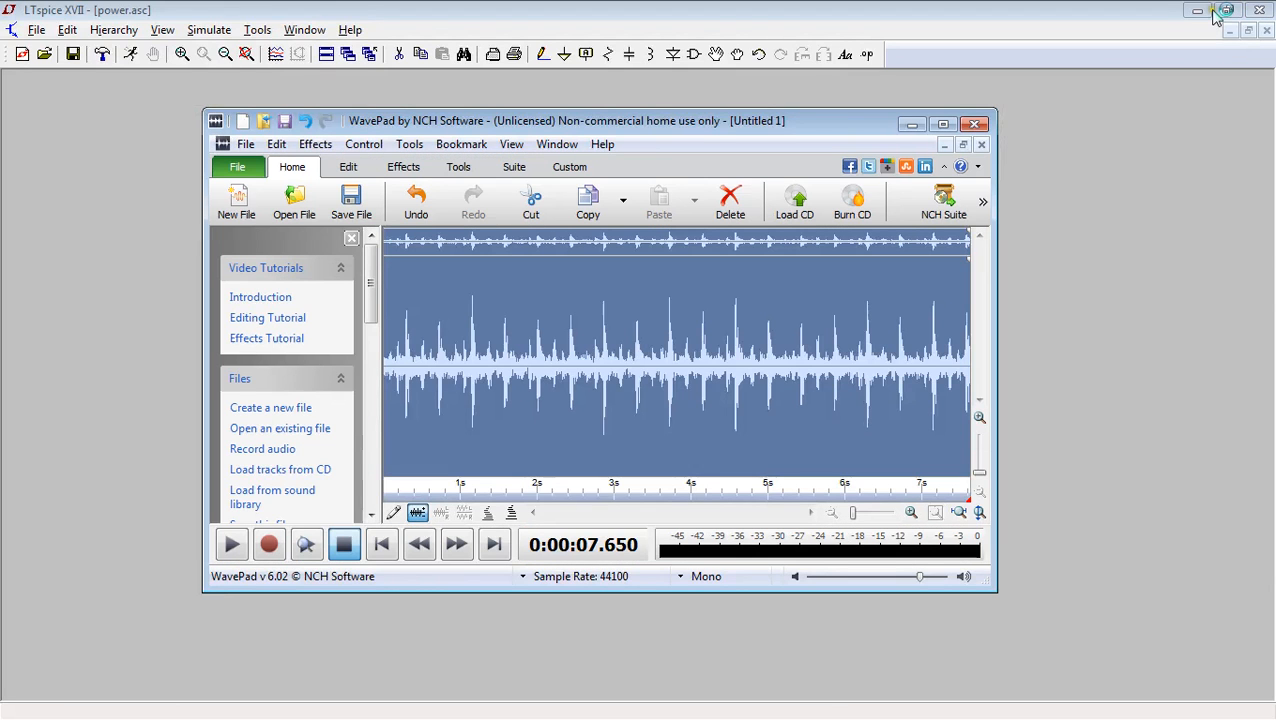
click(942, 124)
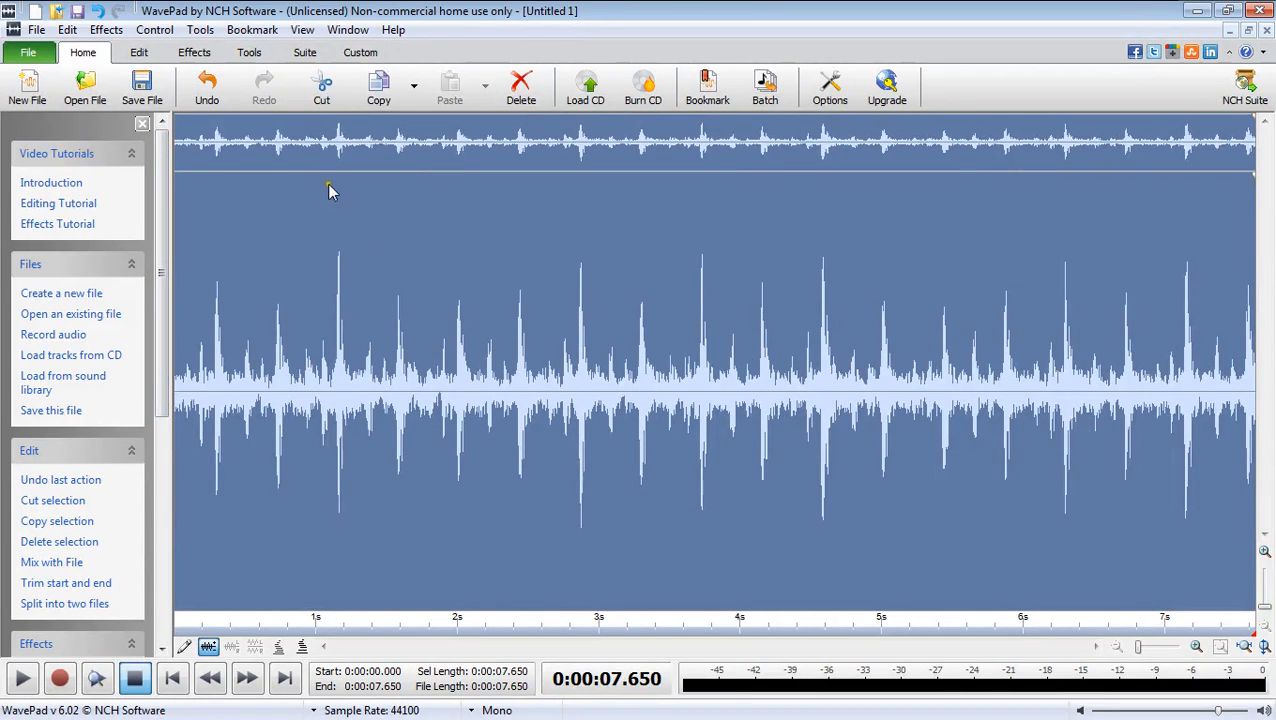
click(322, 90)
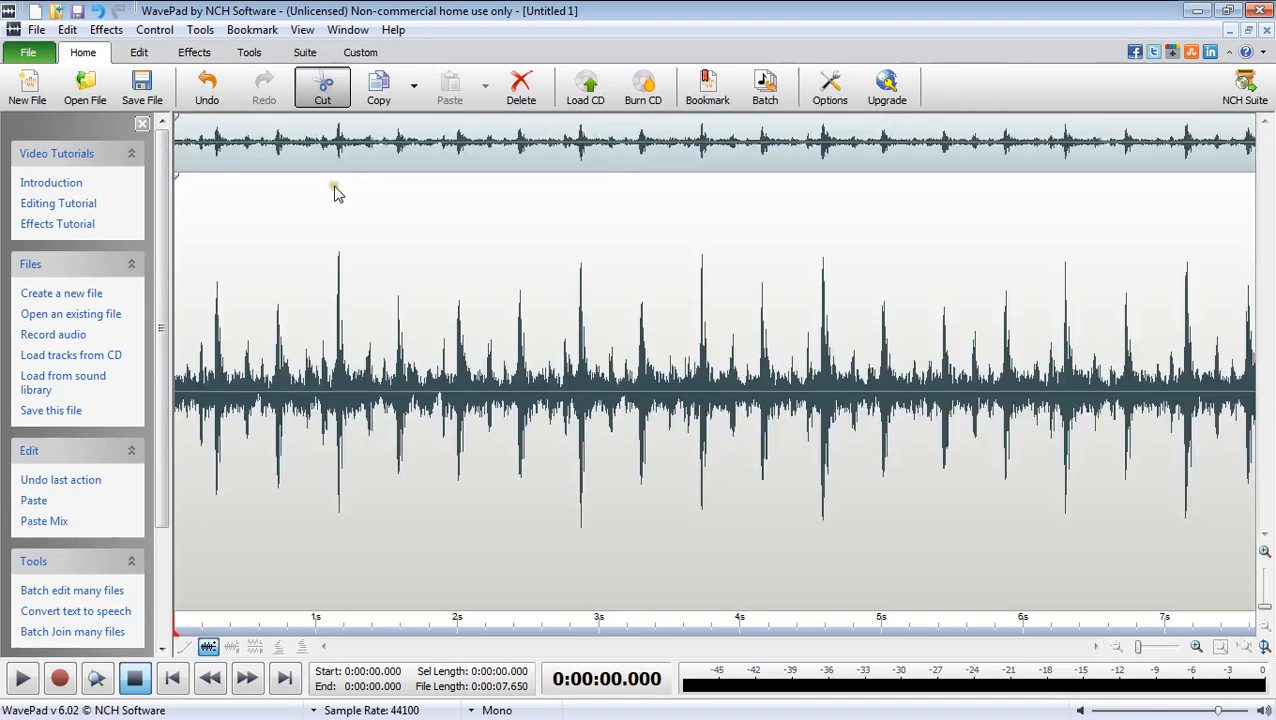
click(67, 29)
click(134, 32)
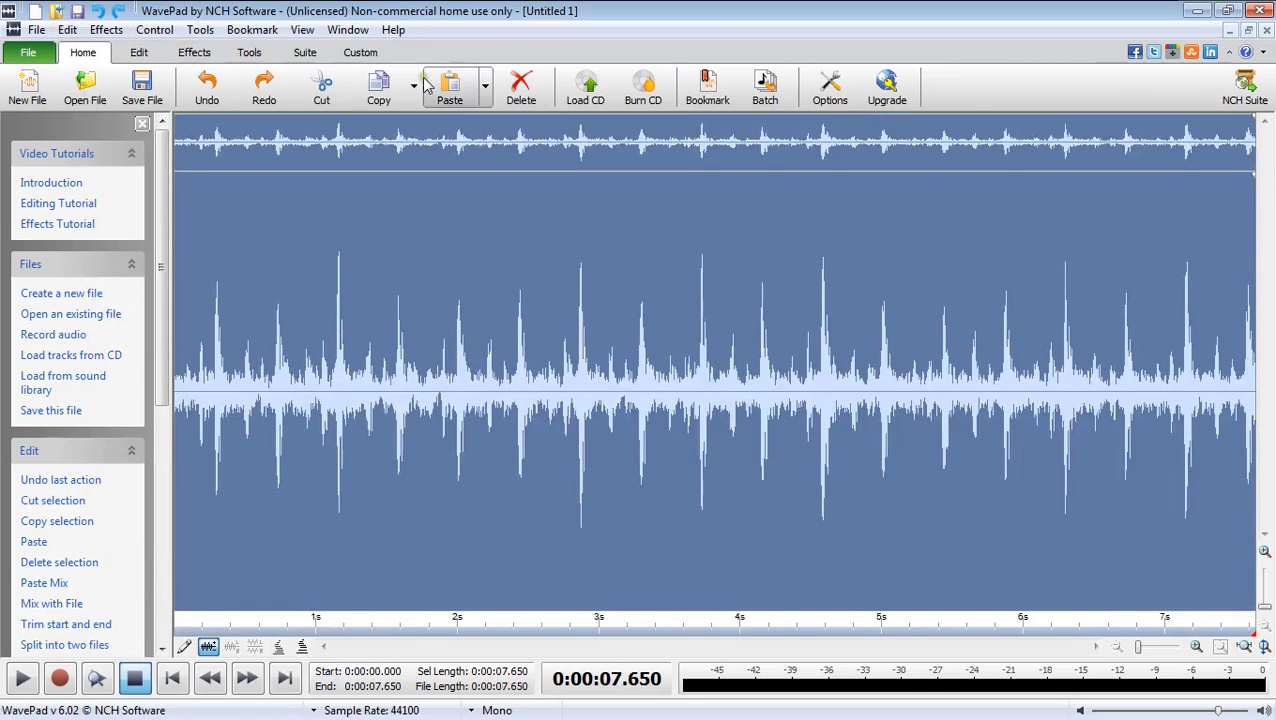
Select the recording's section from about 1.117 s to 2.509 s, starting just before a loud beat, and copy it.
click(359, 193)
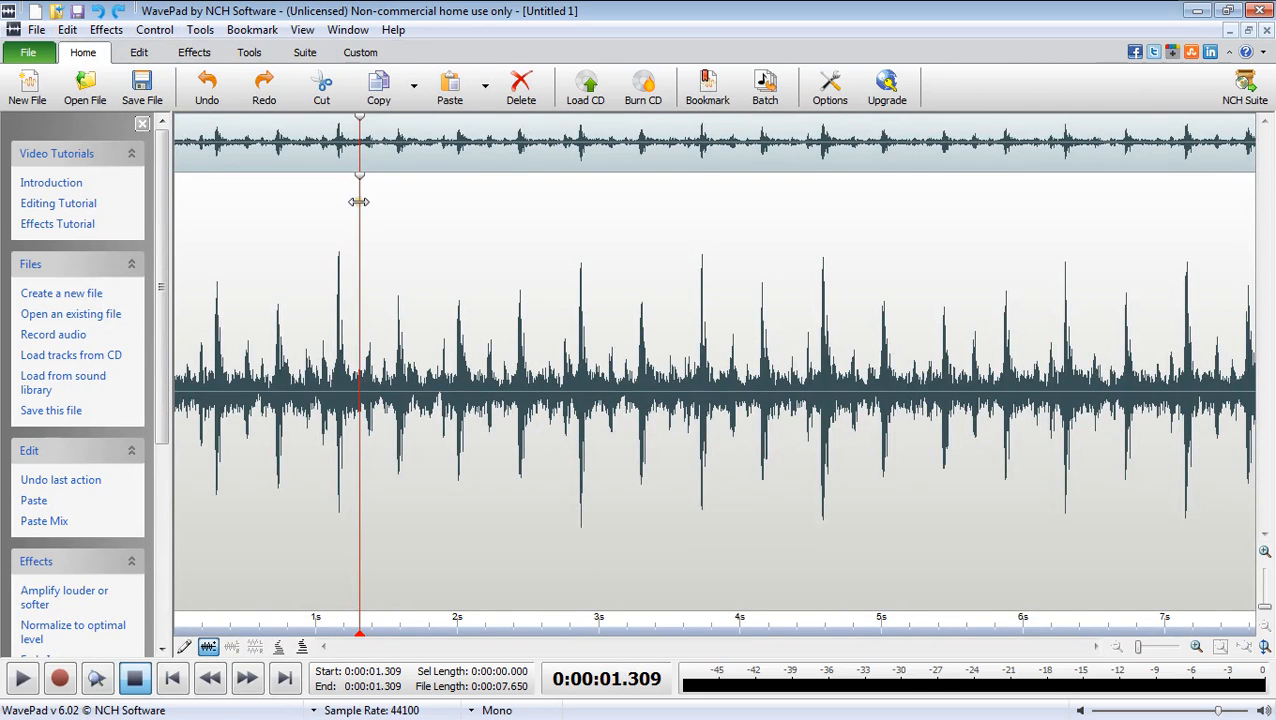
mouse_move(359, 194)
mouse_down()
mouse_move(330, 200)
mouse_move(359, 199)
mouse_up()
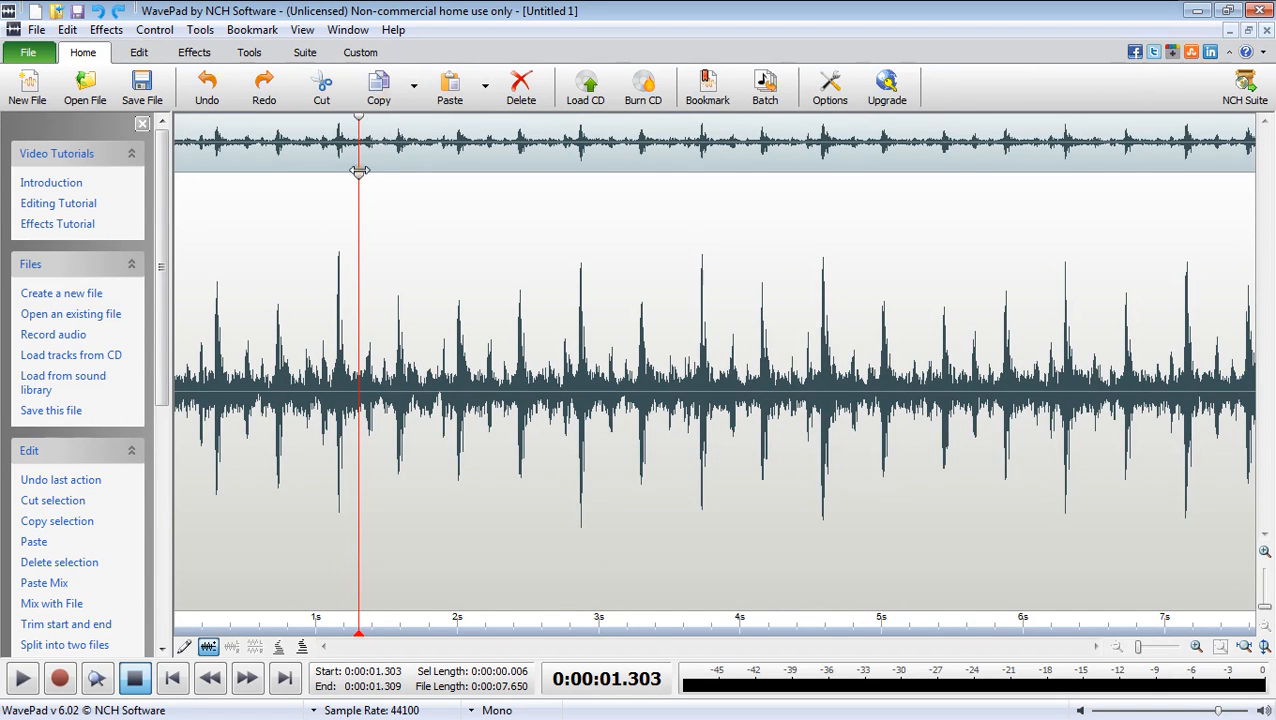
mouse_move(358, 133)
mouse_down()
mouse_move(347, 142)
mouse_move(362, 157)
mouse_move(466, 176)
mouse_up()
drag(357, 201, 334, 208)
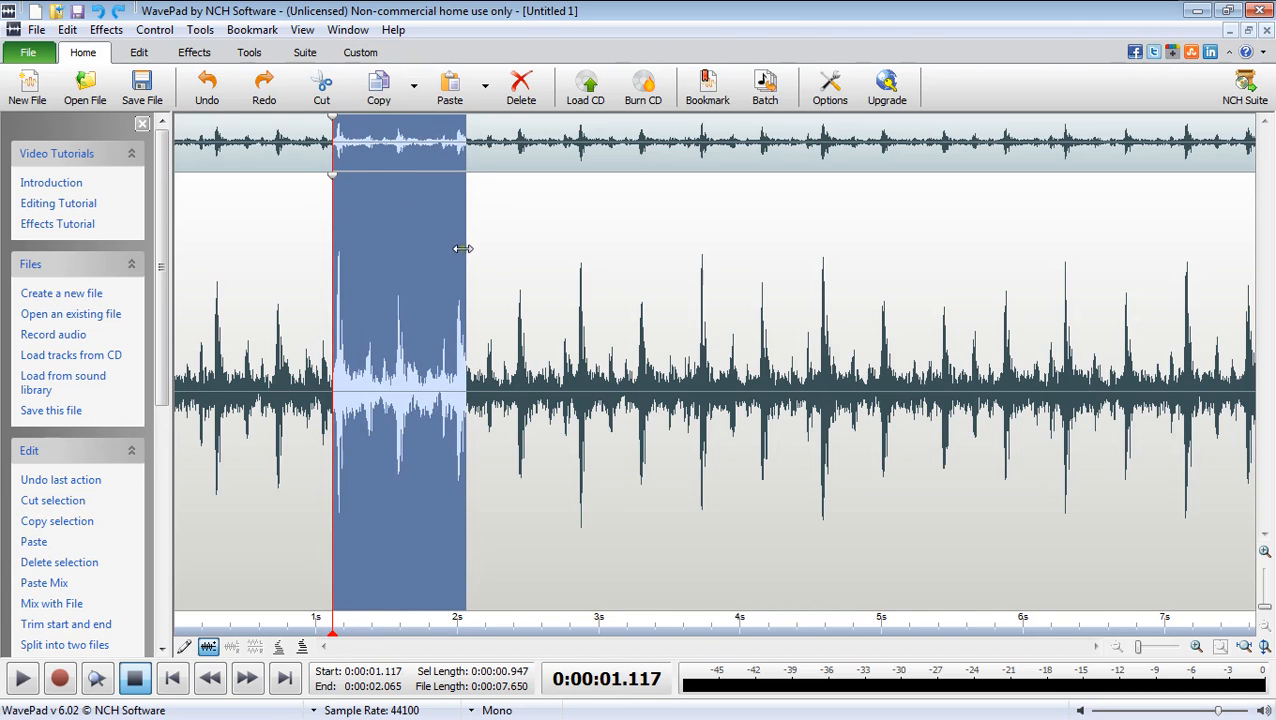
drag(465, 248, 538, 268)
right_click(398, 214)
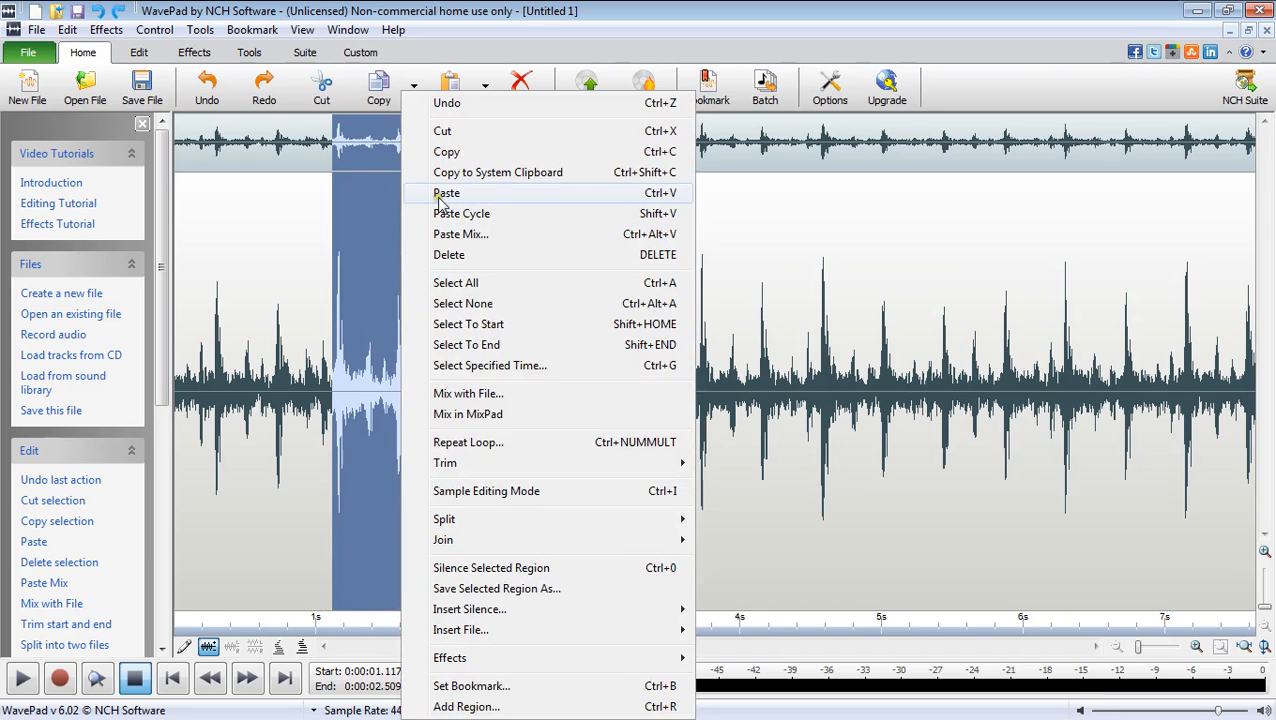
click(450, 157)
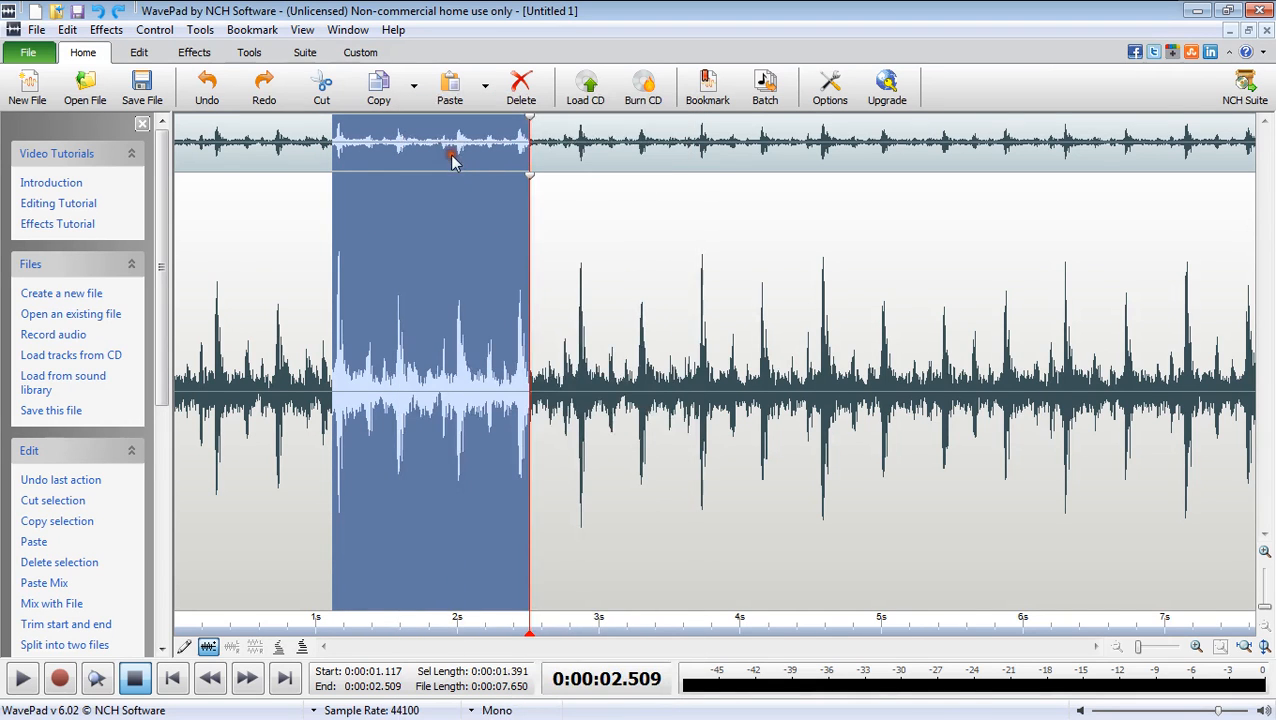
Create a new audio file and close the original Untitled 1 recording without saving it.
click(36, 31)
click(62, 51)
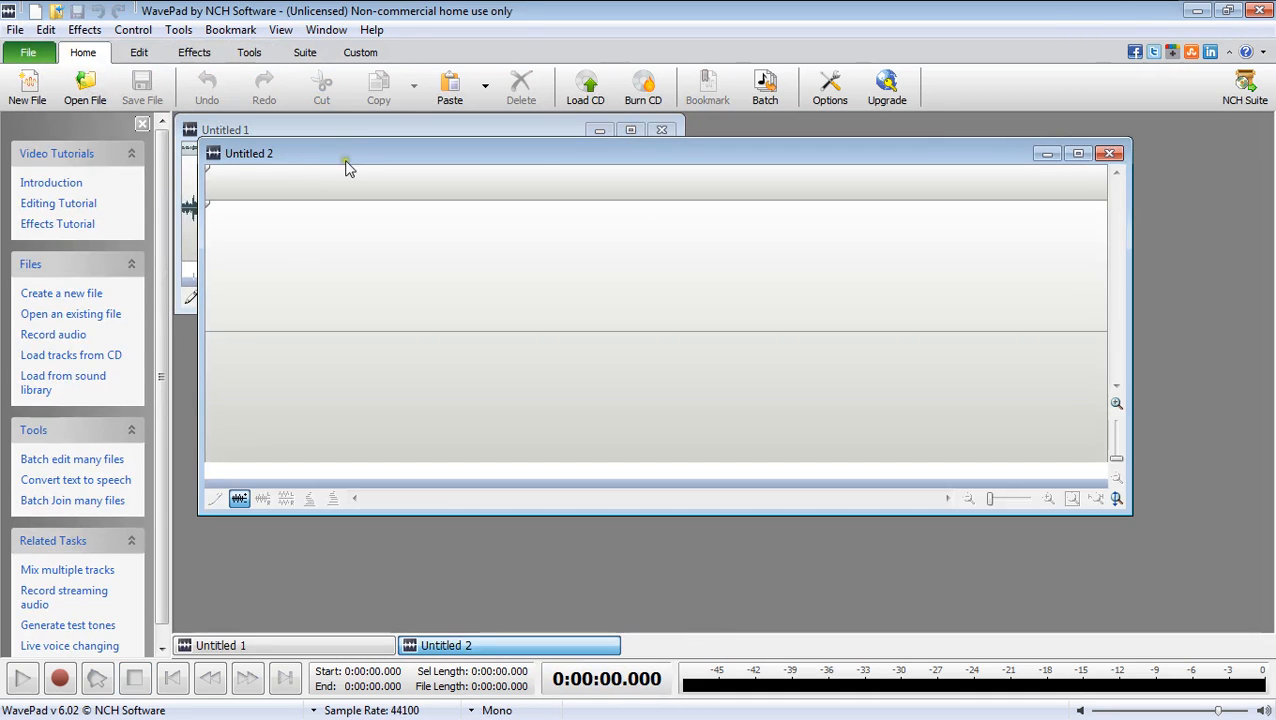
click(664, 131)
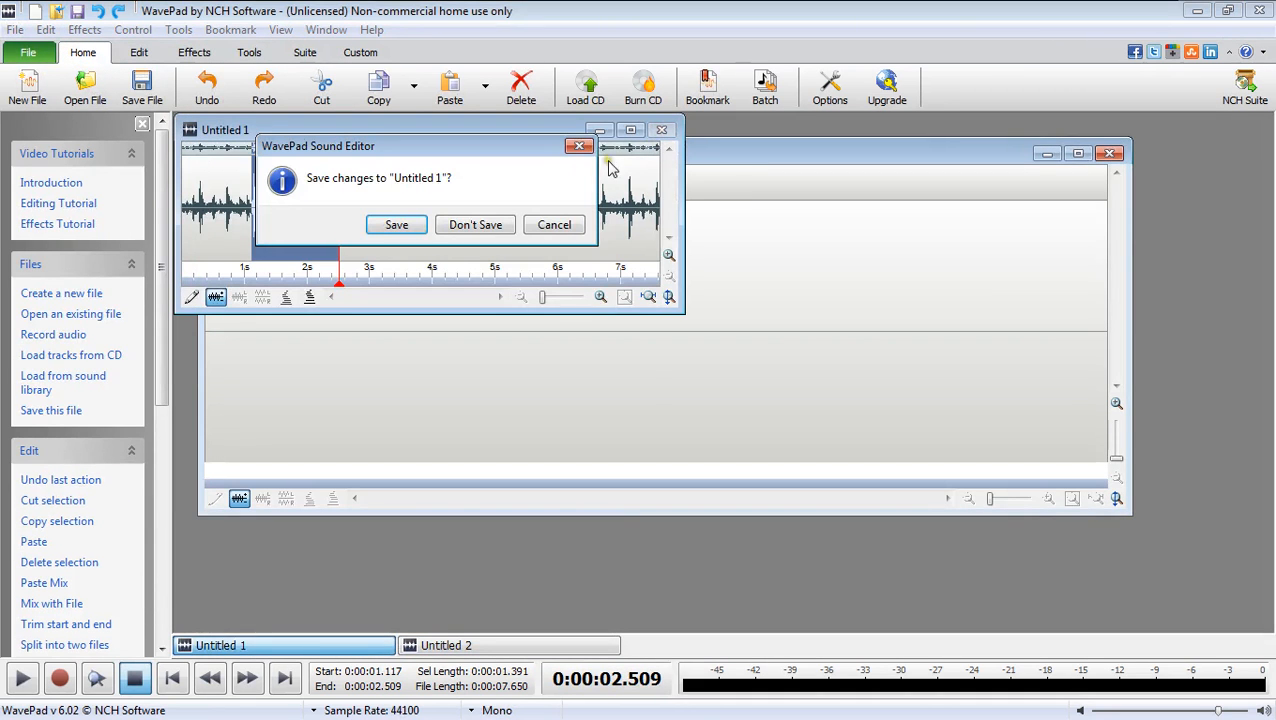
click(476, 225)
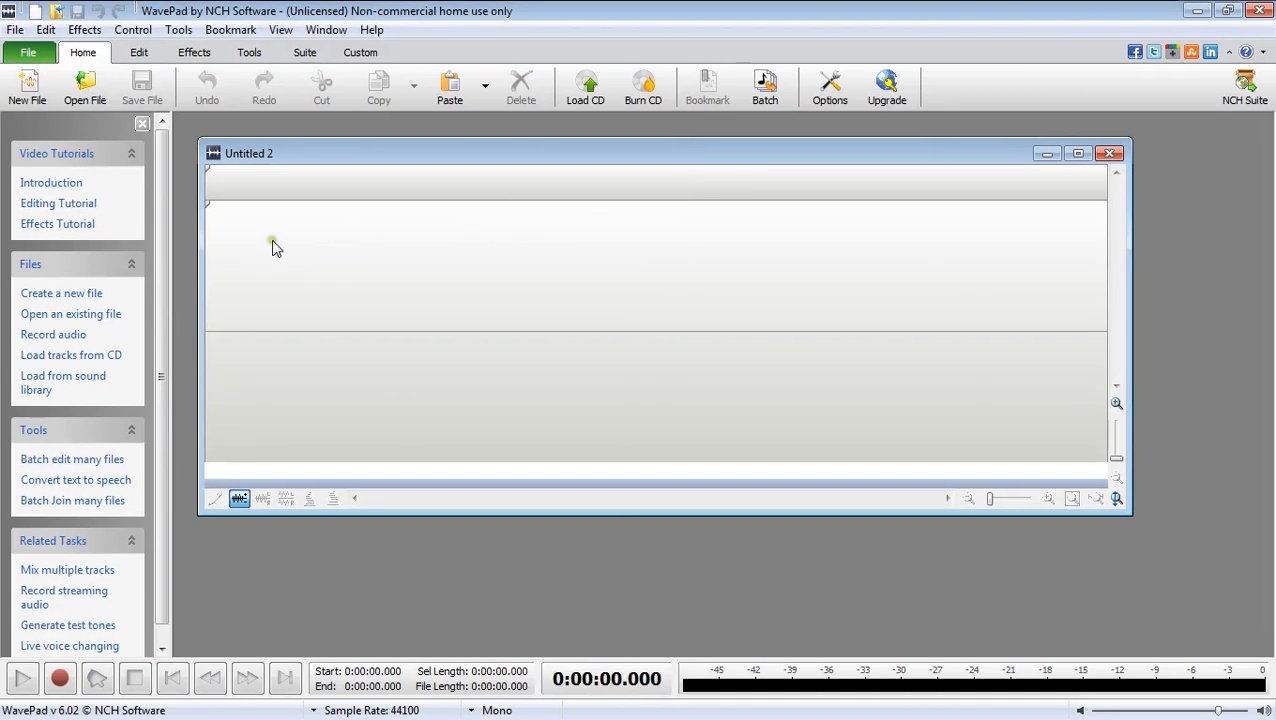
Paste the copied section into the new file, maximize its window and play the clip back.
right_click(285, 256)
click(350, 193)
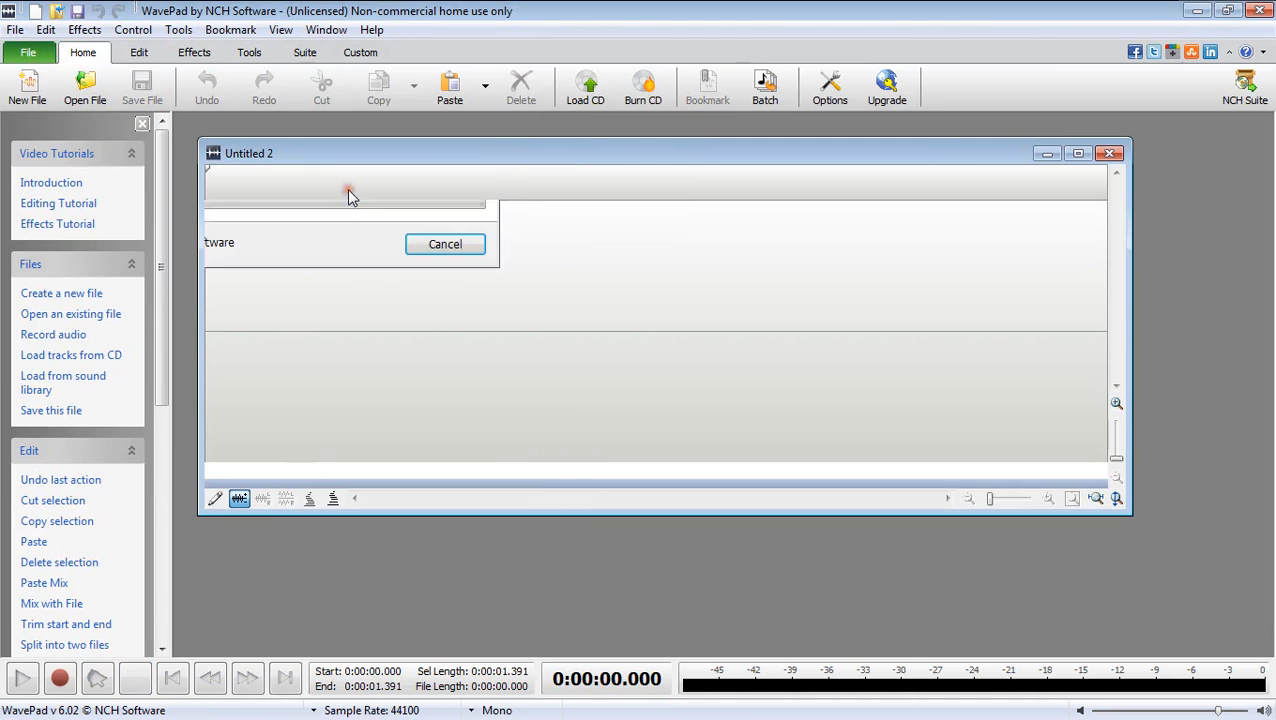
click(1078, 153)
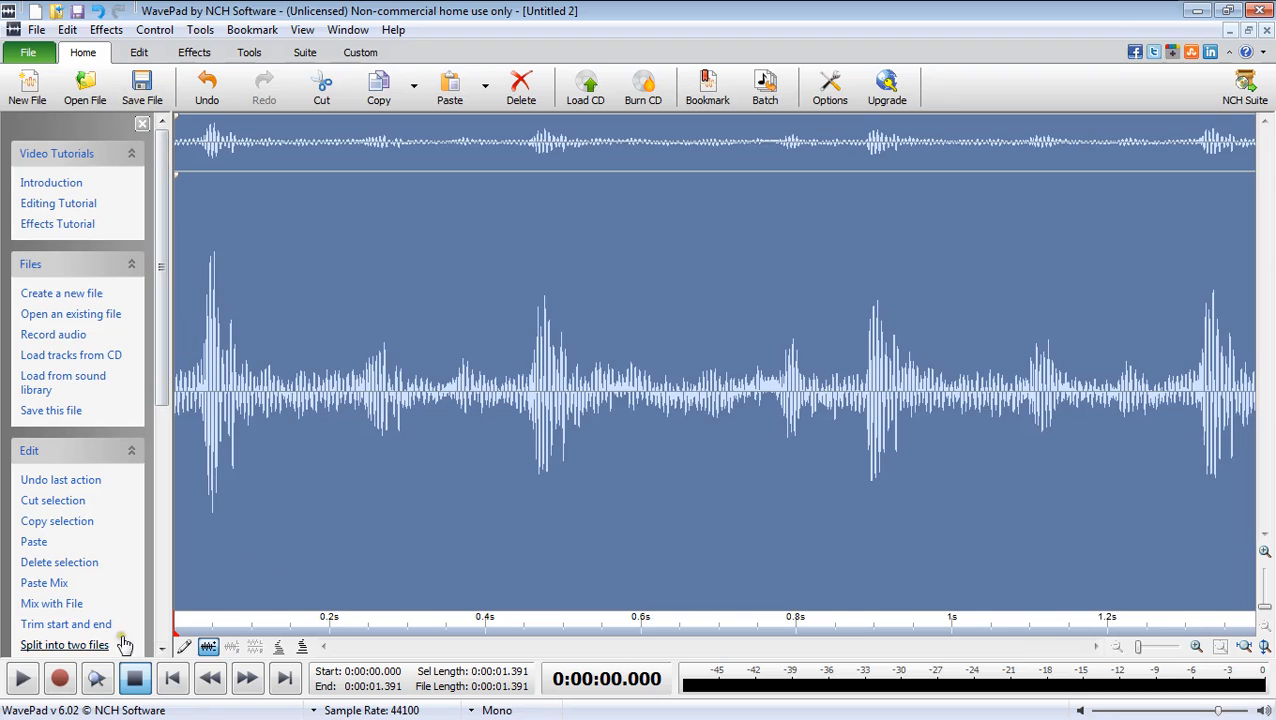
click(20, 679)
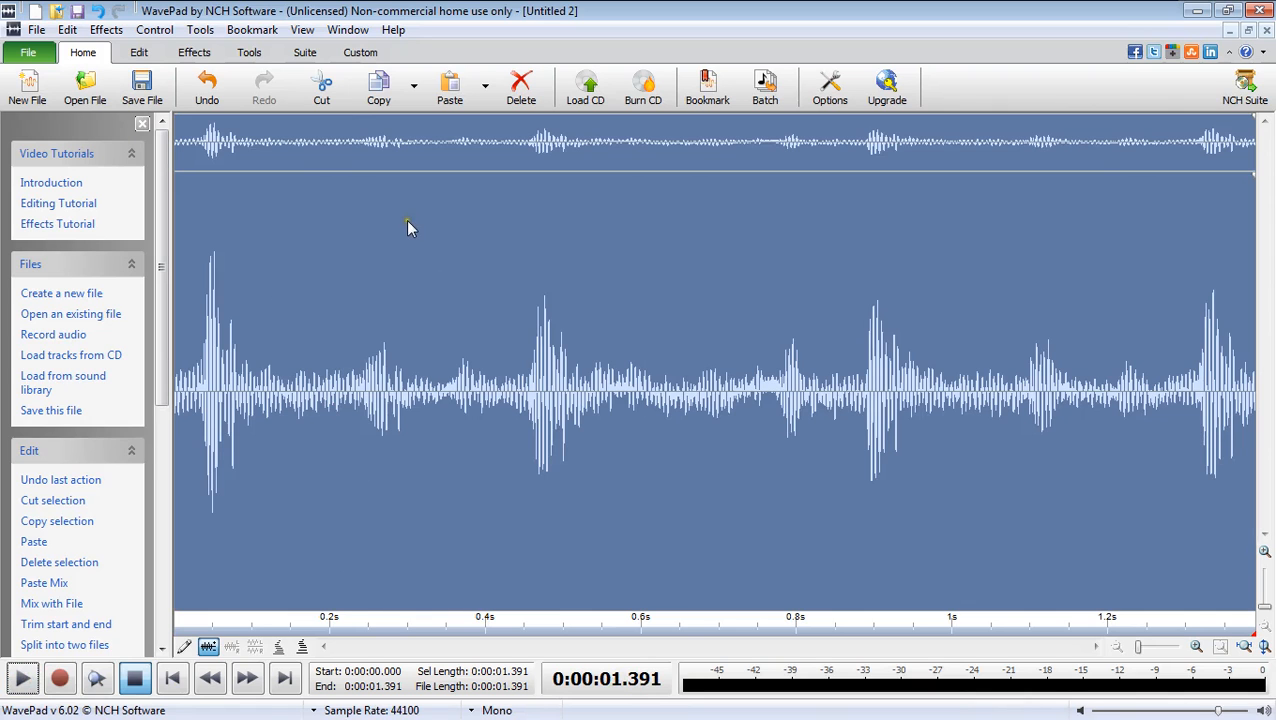
Normalize the whole clip to a 100% (0 dB) peak level using the Peak method.
click(399, 252)
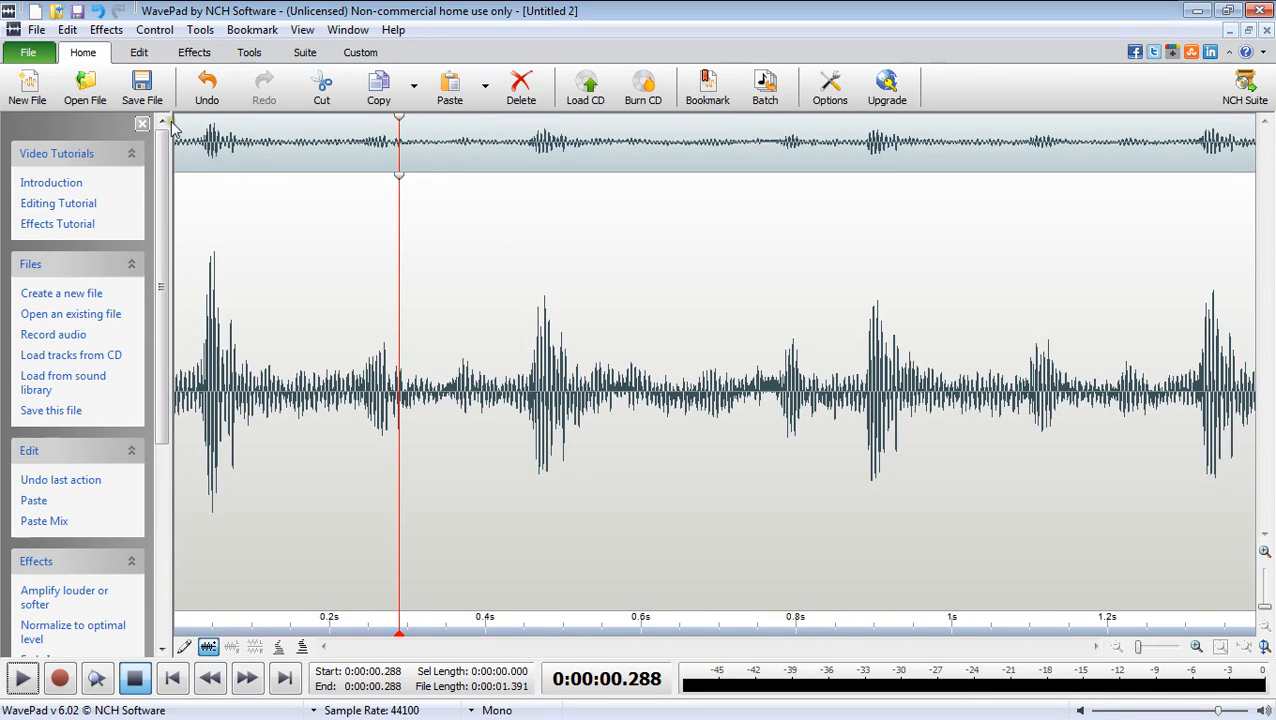
click(143, 53)
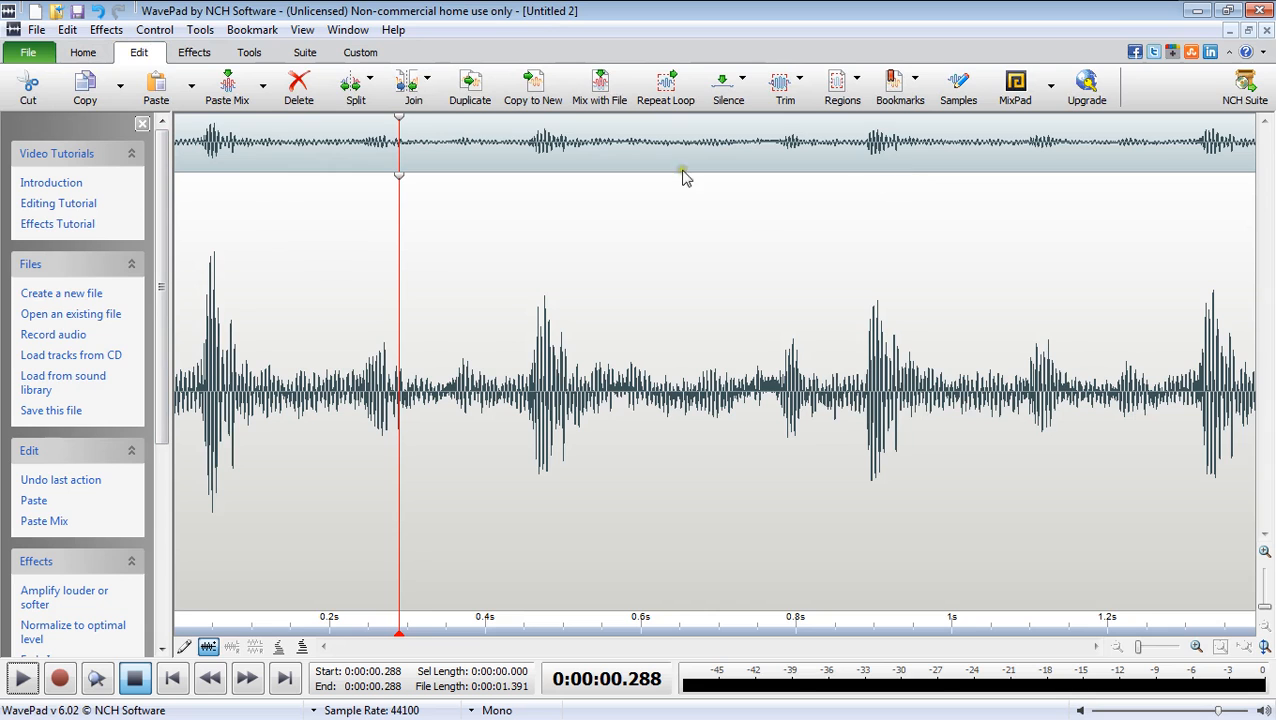
click(194, 52)
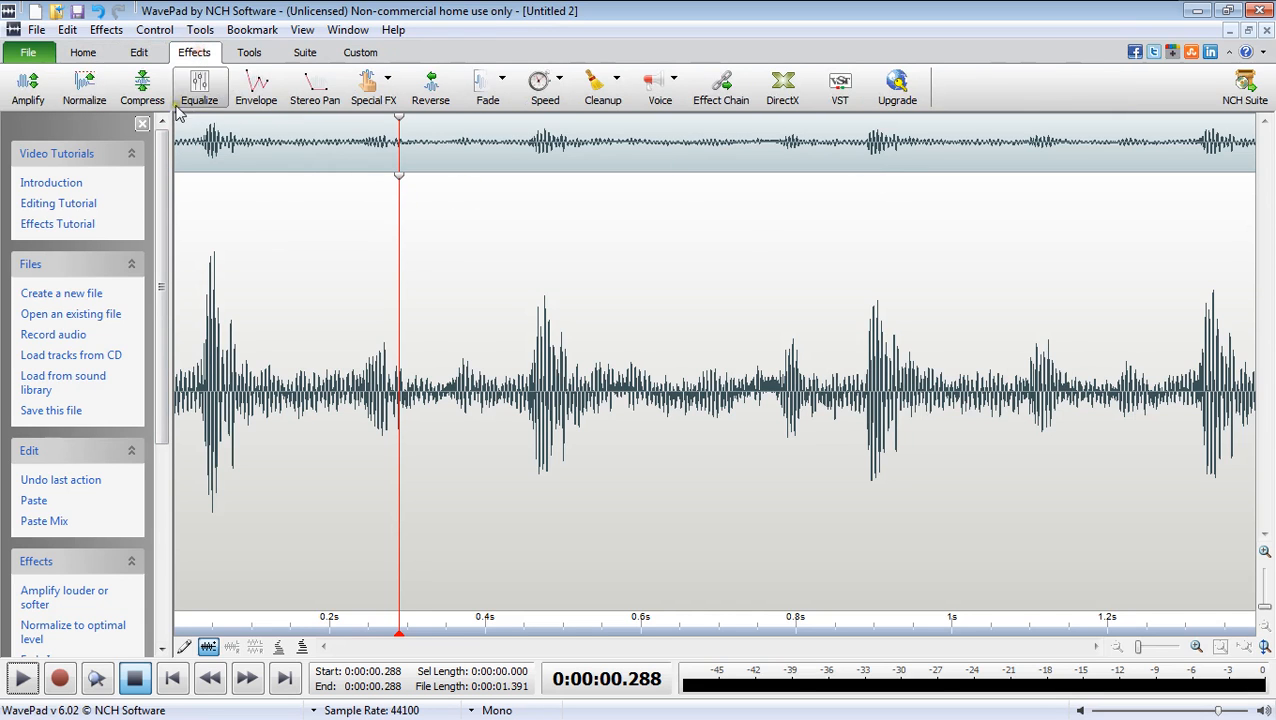
click(84, 100)
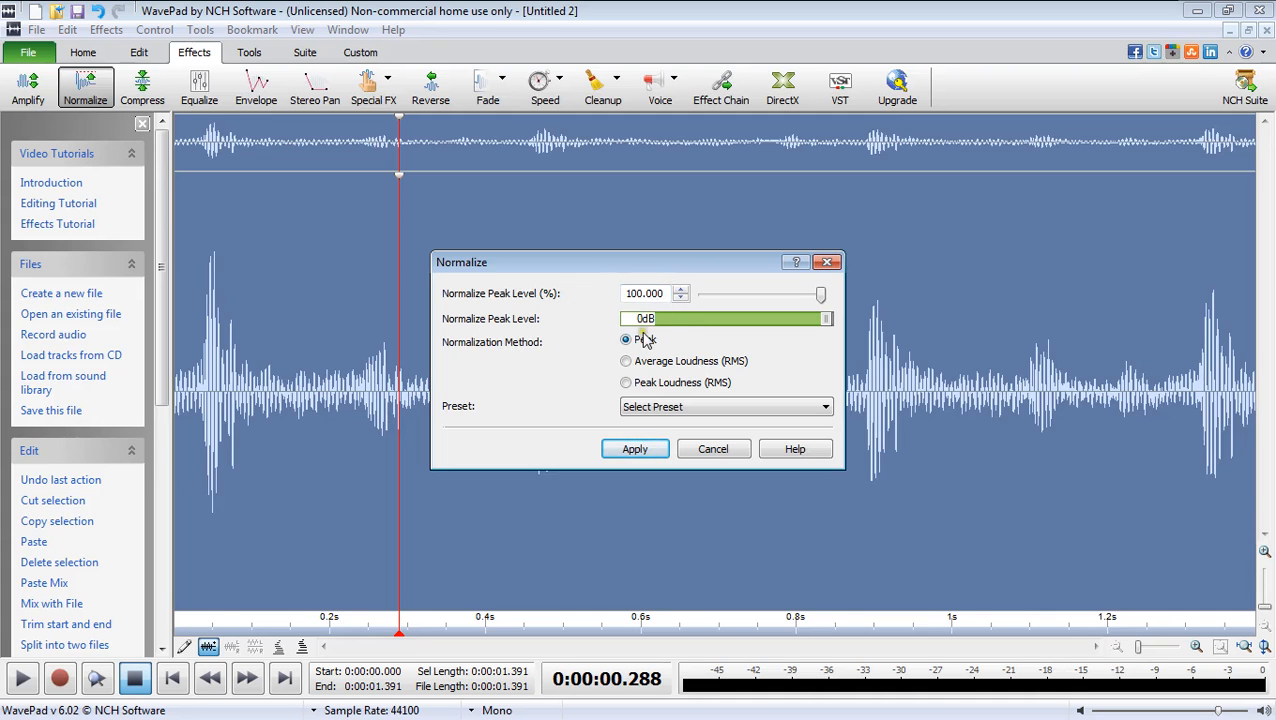
click(636, 450)
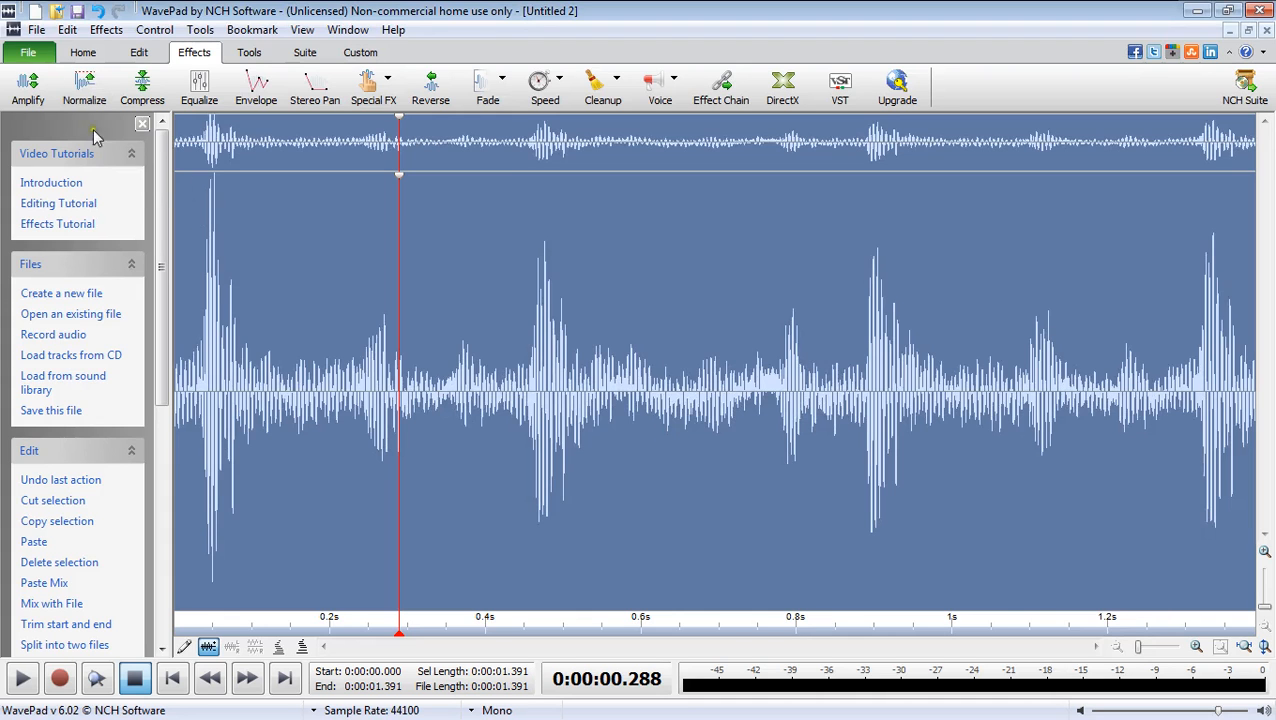
Save the clip as the Wave file born1.wav in the 039 New_class_G_H_Amplifier folder, using the Auto (Preserves Original Format) settings.
click(38, 30)
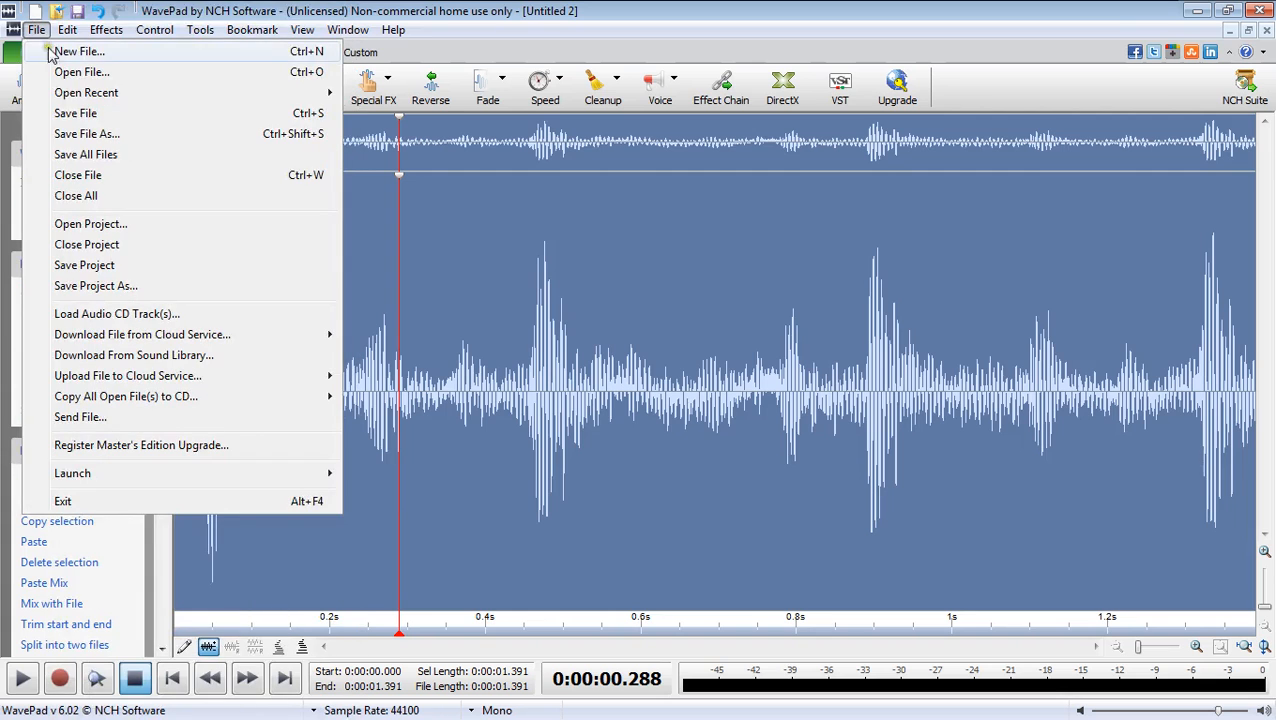
click(112, 136)
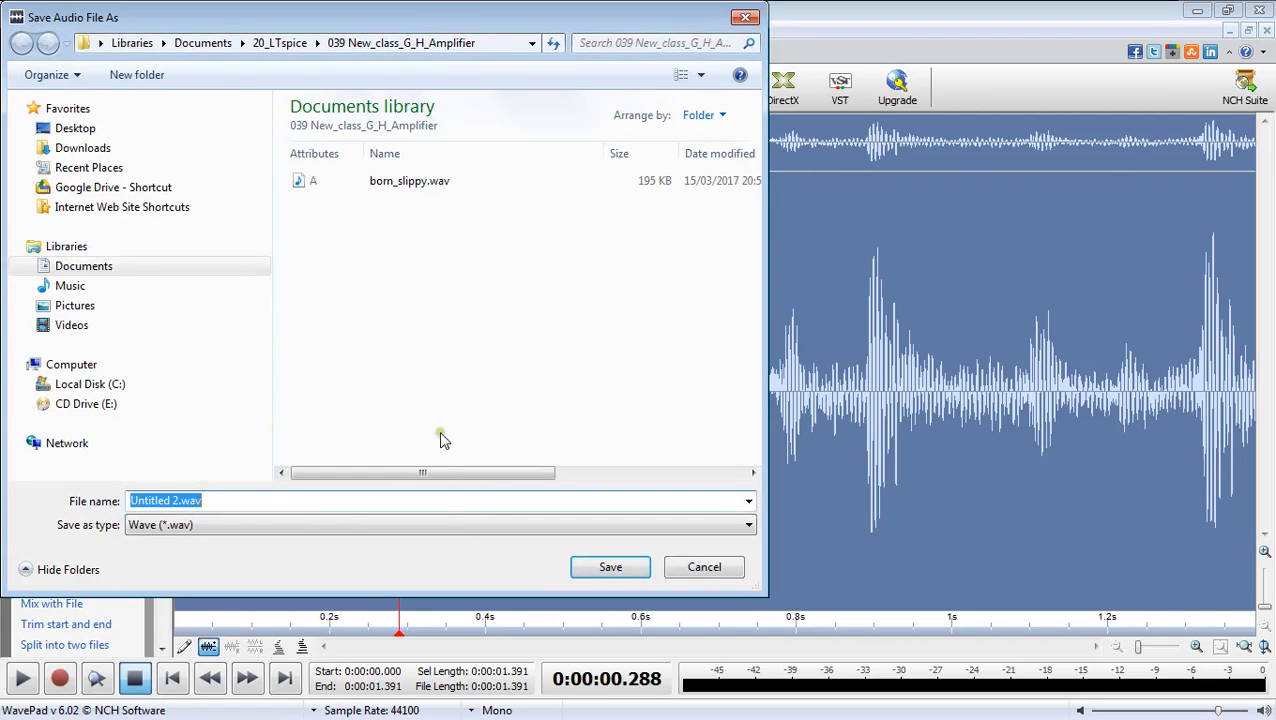
drag(297, 29, 544, 61)
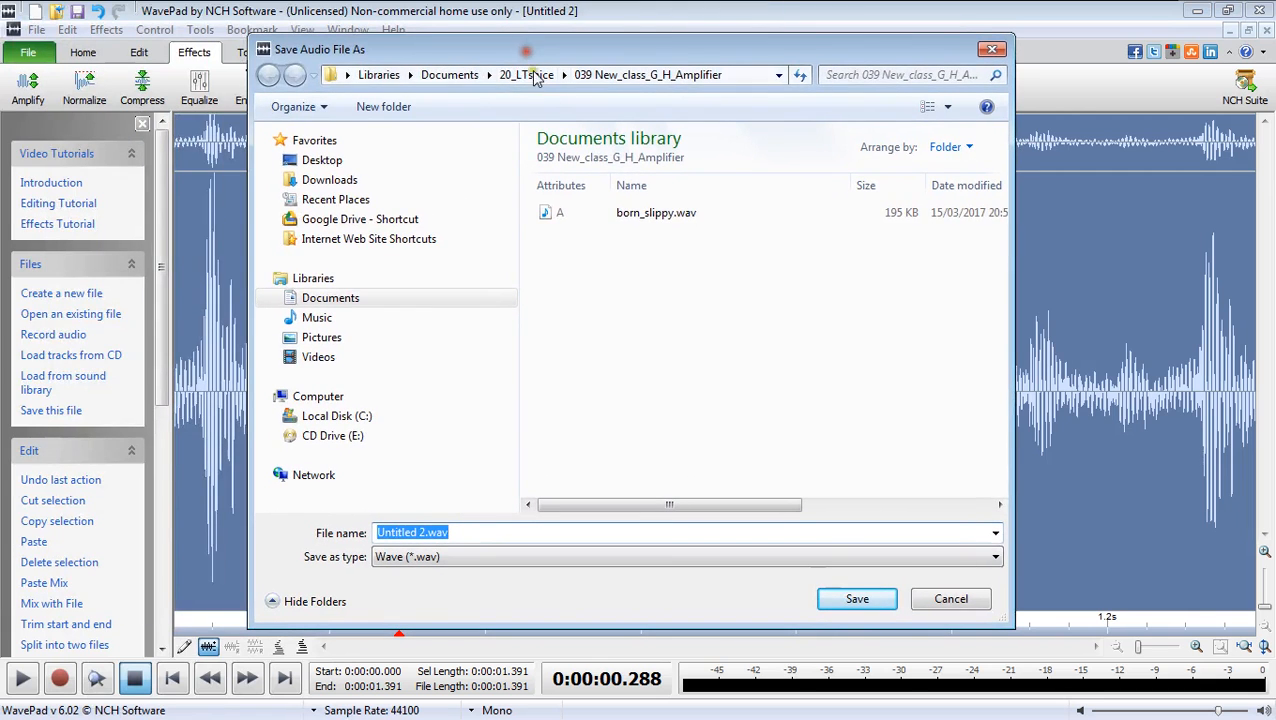
click(425, 533)
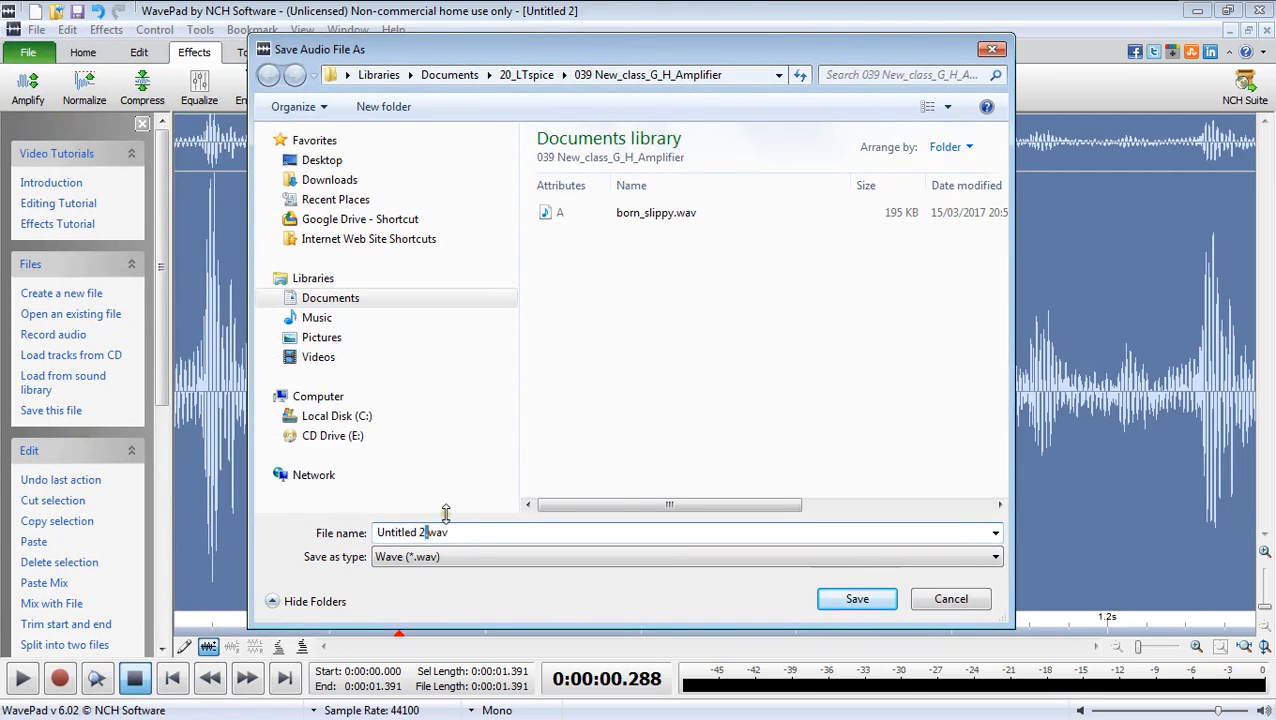
key(BackSpace)
key(BackSpace)
key(BackSpace)
click(855, 600)
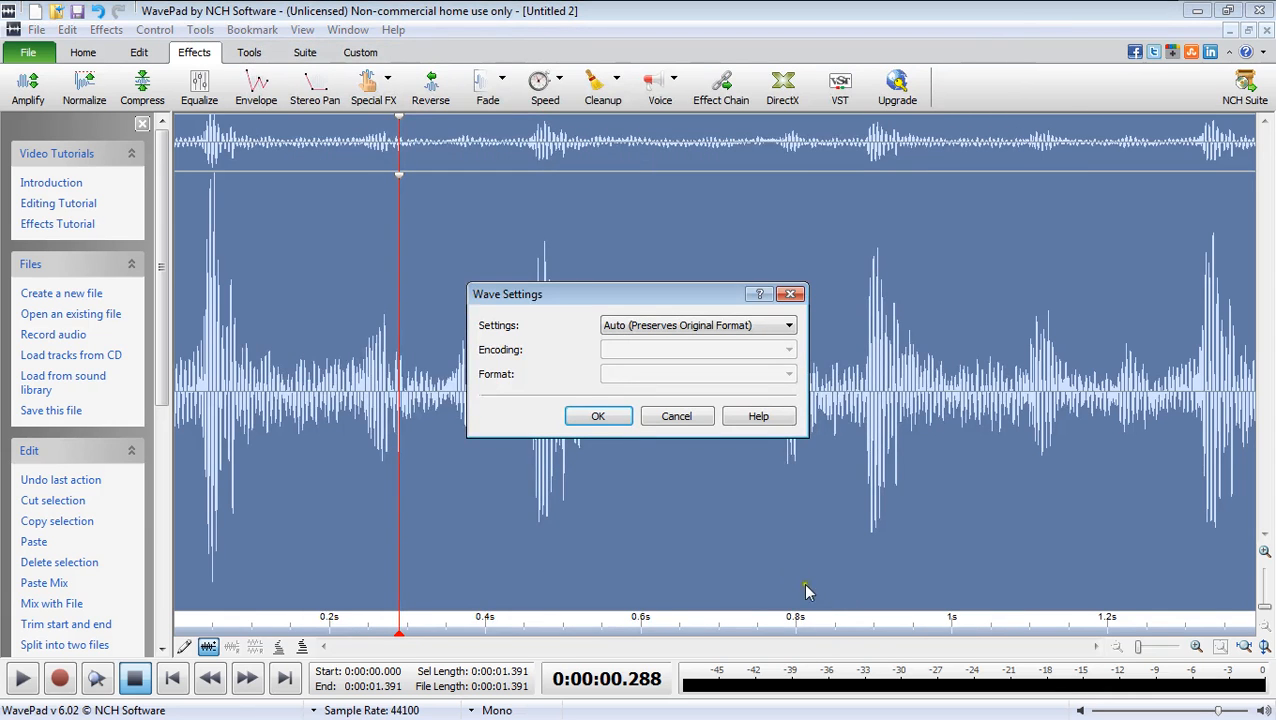
click(605, 417)
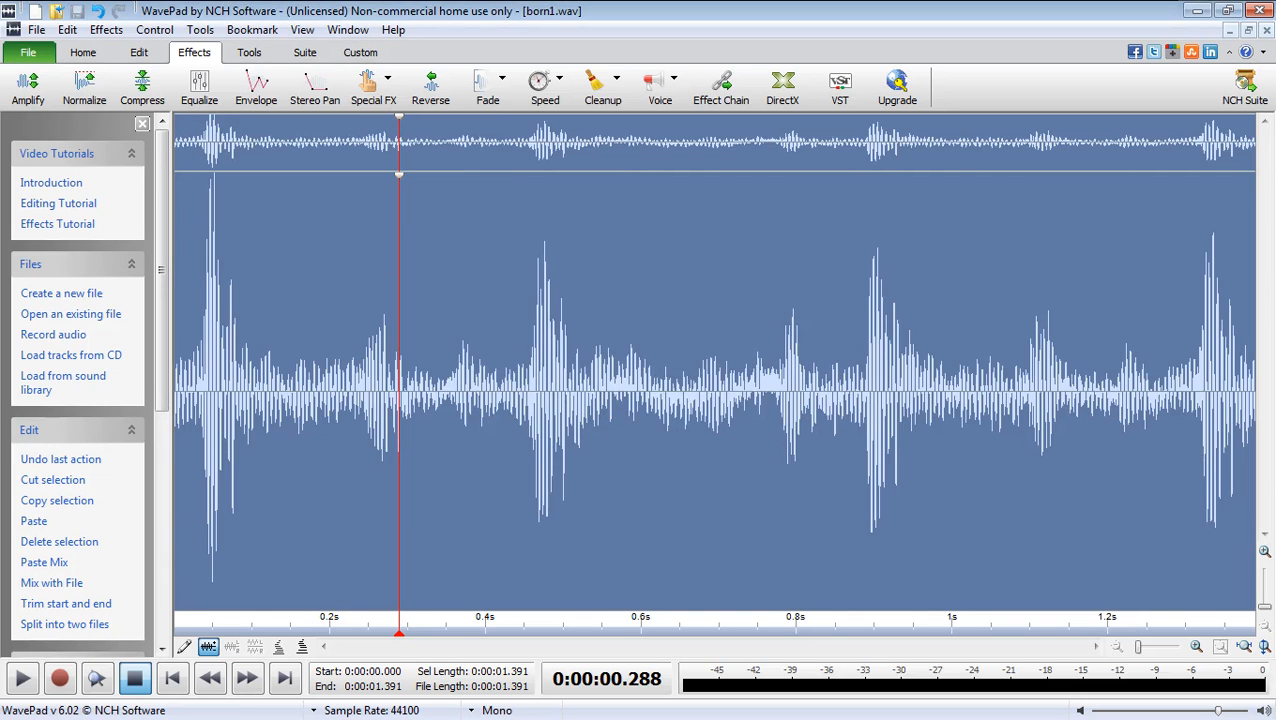
Check the clip's save folder and file listing in the Save File As dialog, leaving it without saving again.
key(alt+Tab)
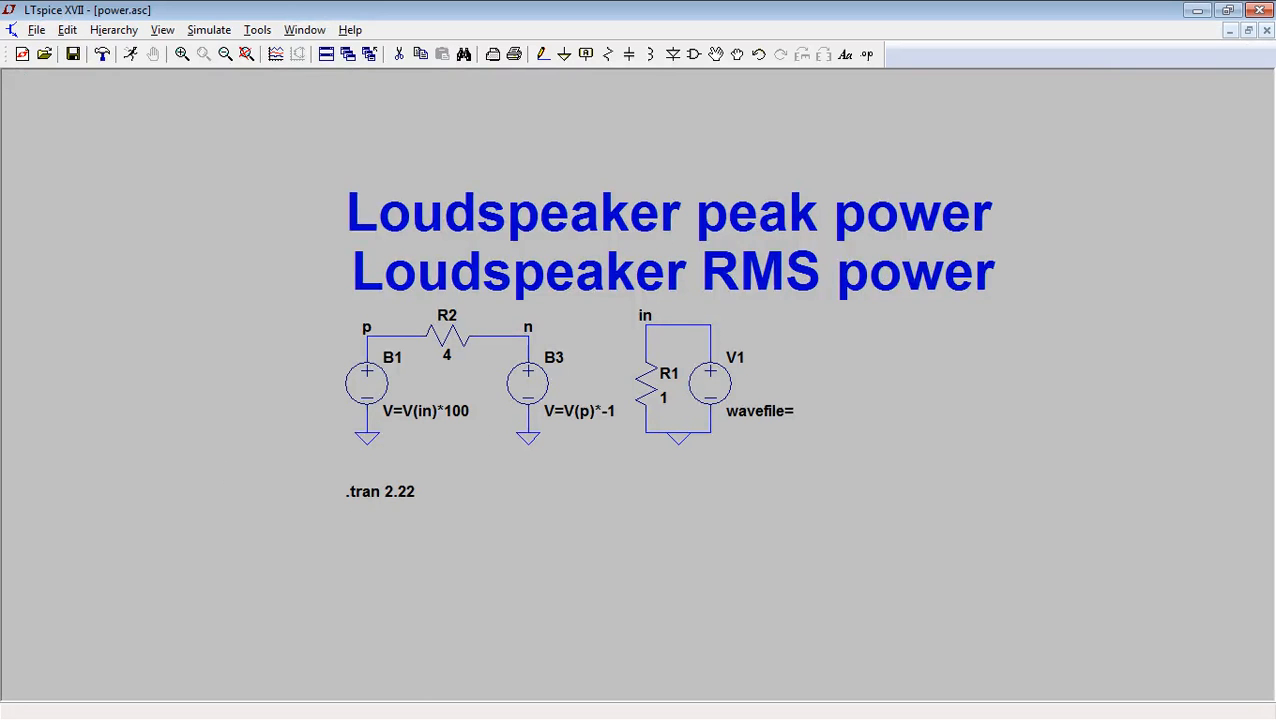
key(alt+Tab)
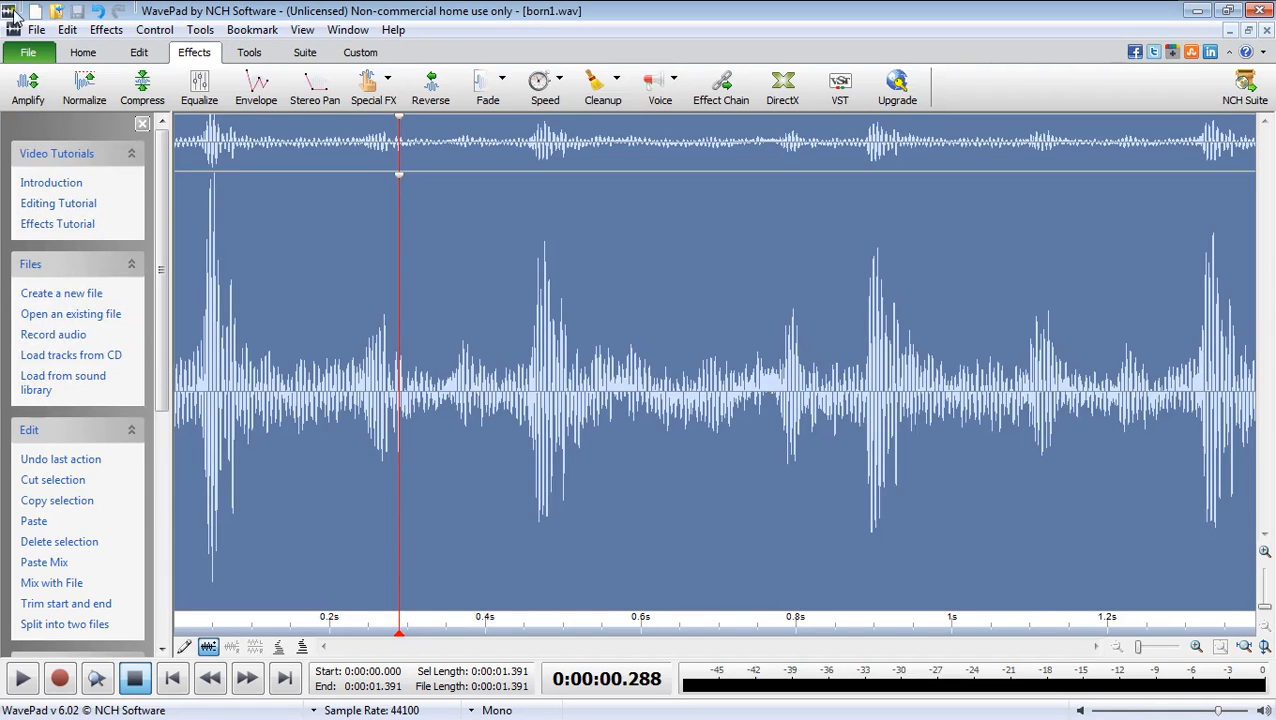
click(67, 29)
click(60, 31)
click(36, 29)
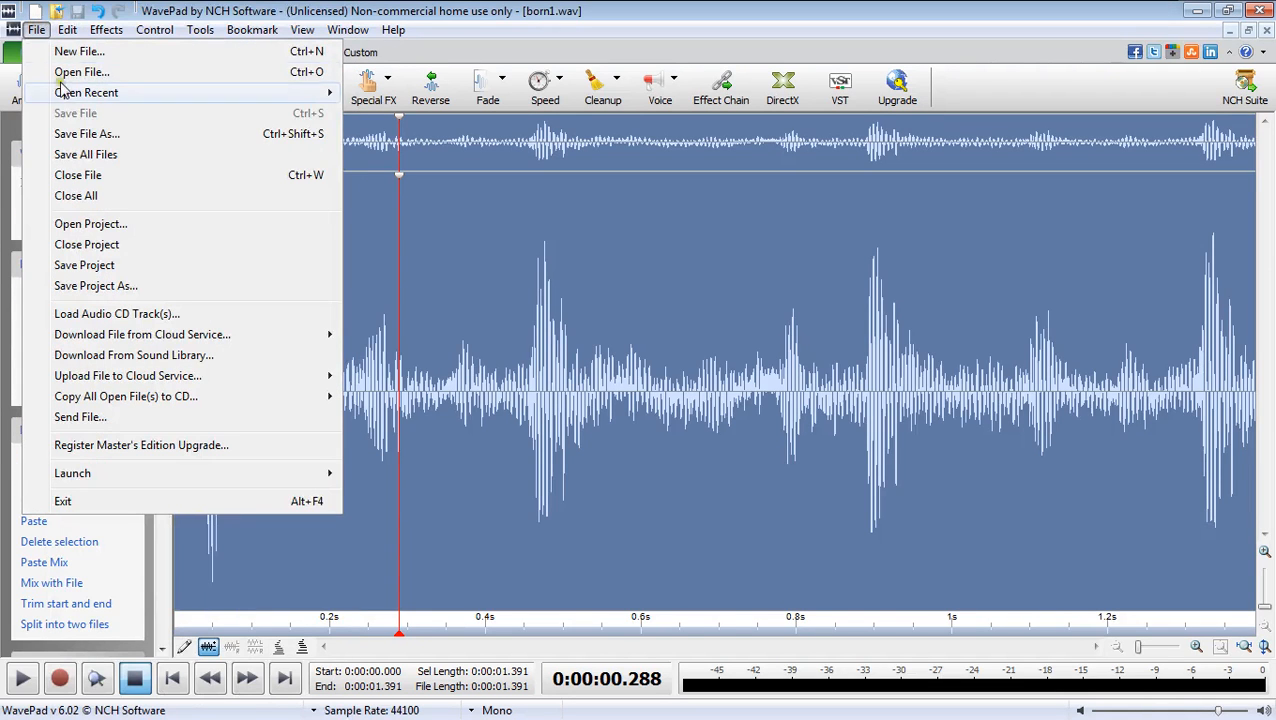
click(124, 140)
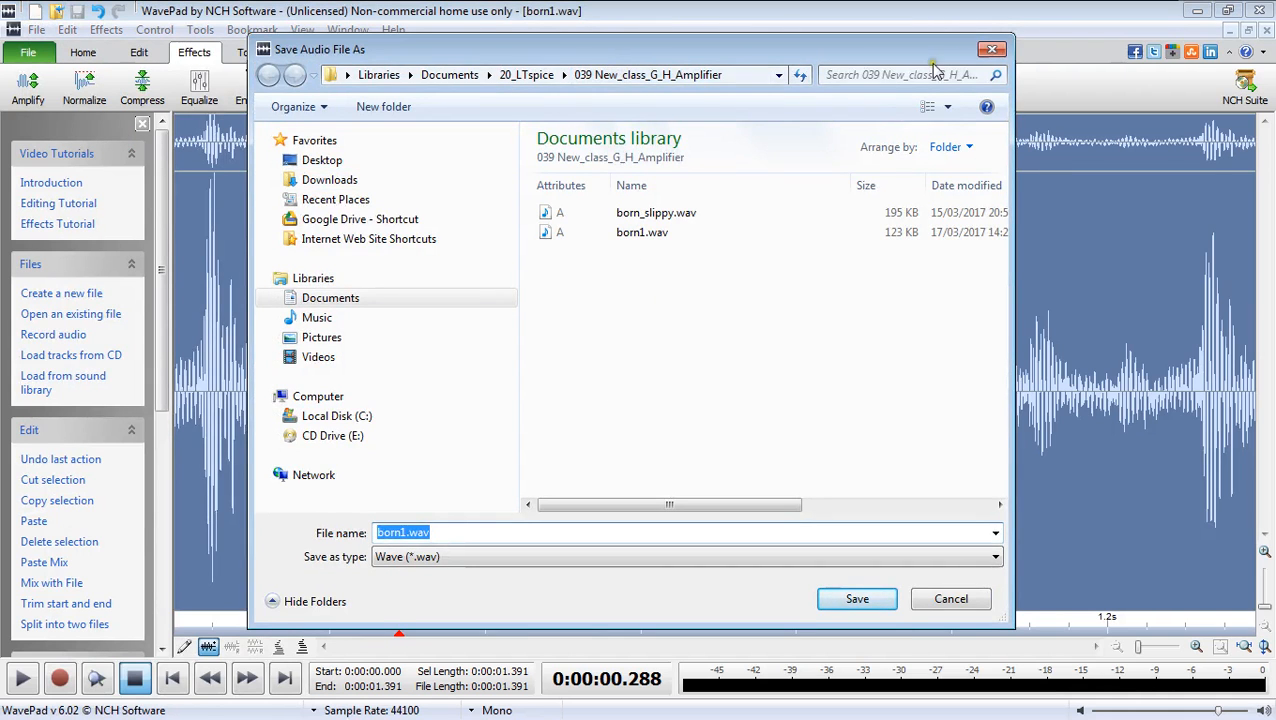
click(992, 49)
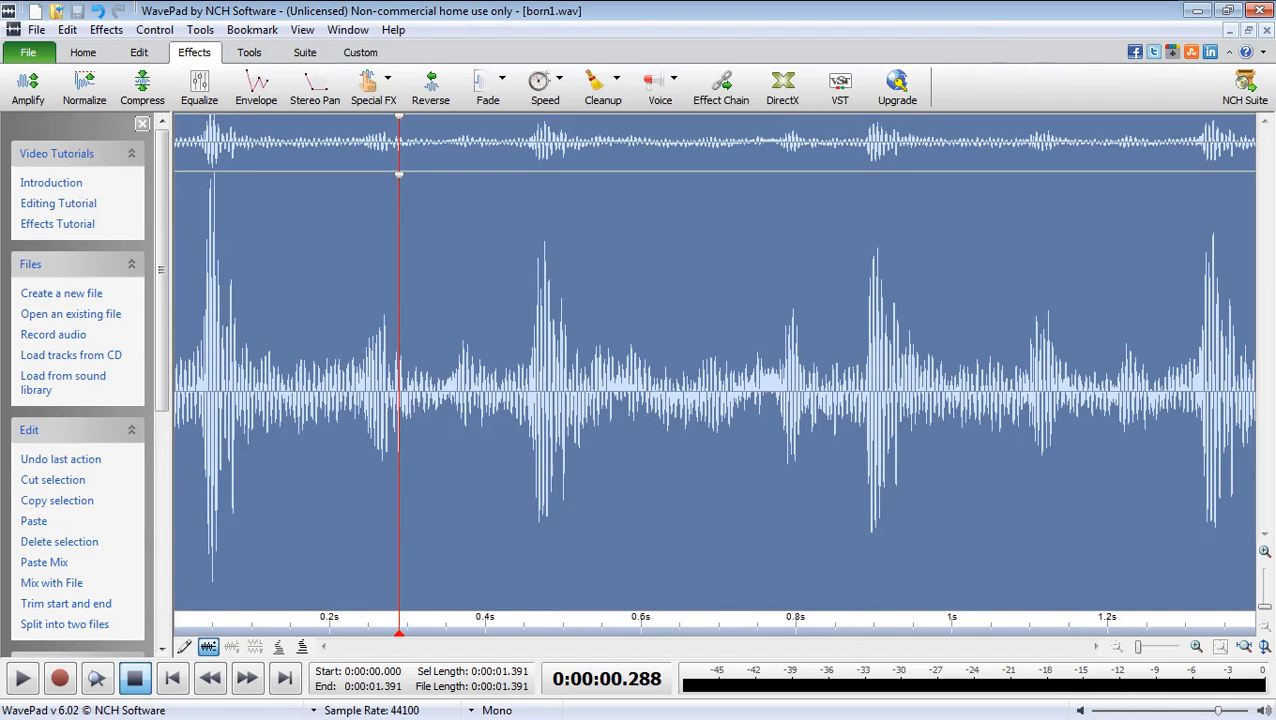
Find born1.wav in the 039 New_class_G_H_Amplifier folder in Windows Explorer, play it and close the media player.
click(54, 718)
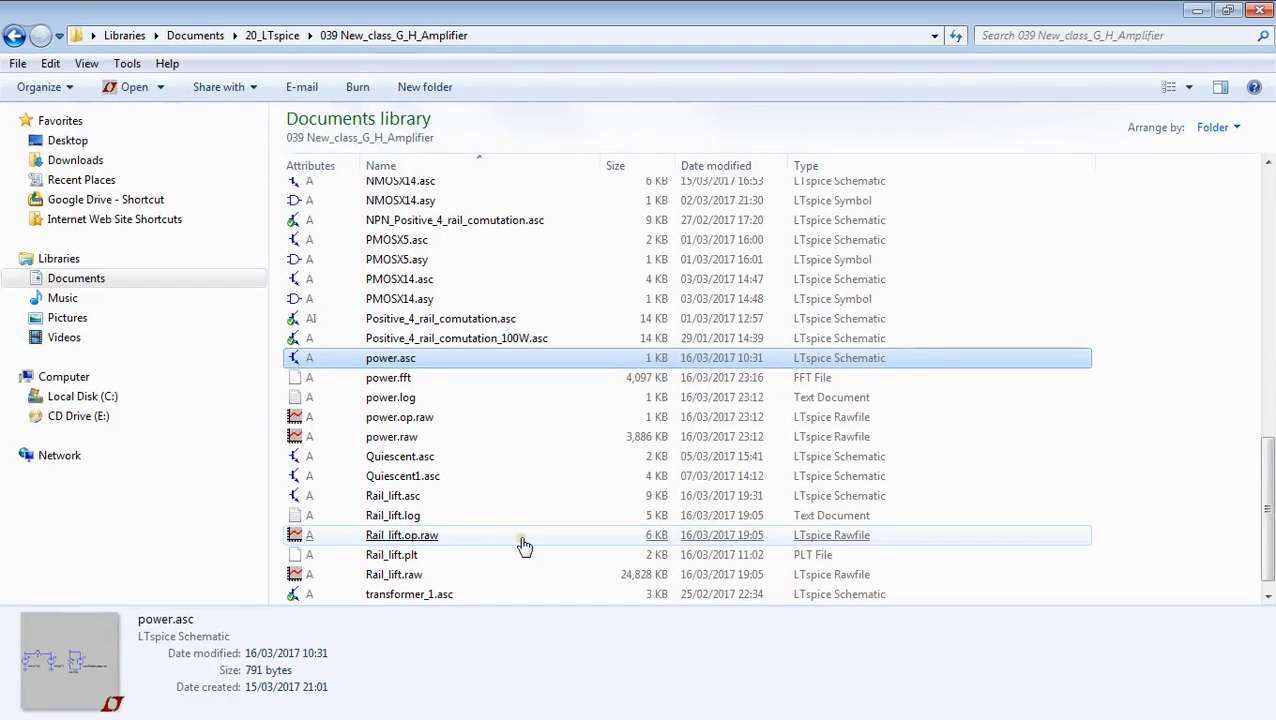
scroll(488, 431, up, 1)
click(488, 431)
scroll(488, 431, up, 4)
scroll(488, 431, up, 3)
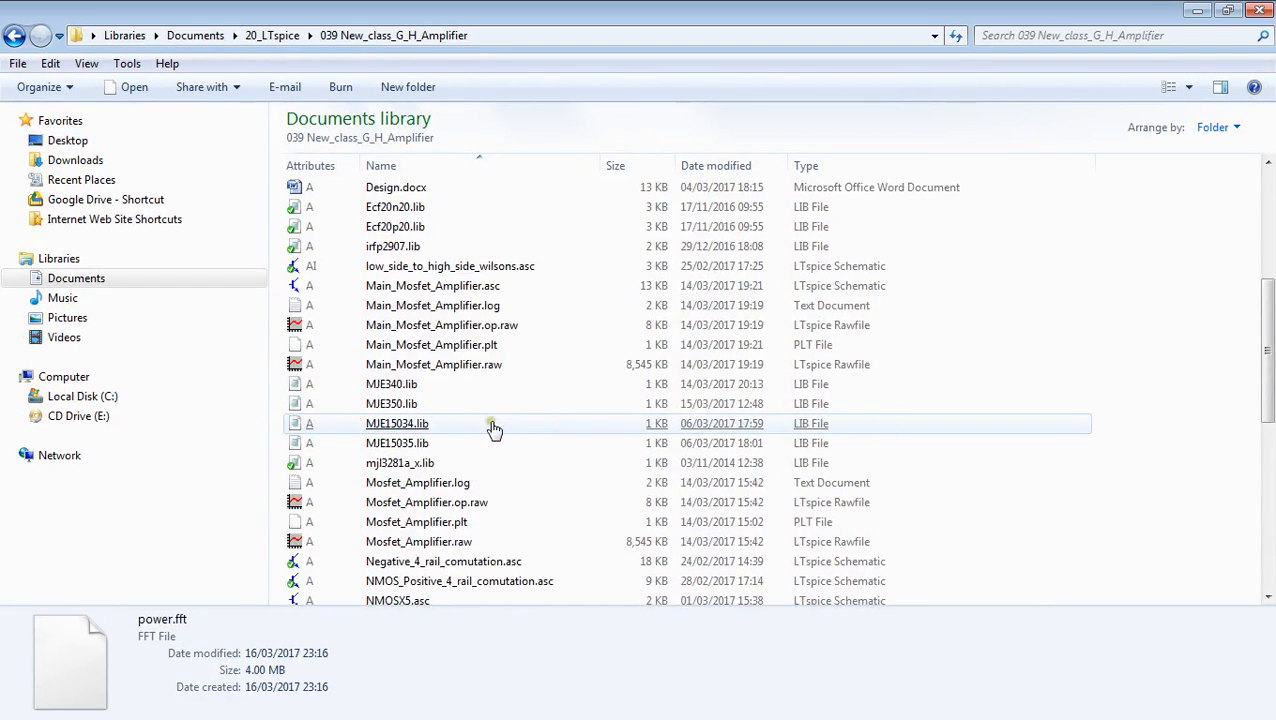
click(490, 427)
scroll(470, 450, up, 1)
scroll(470, 453, up, 4)
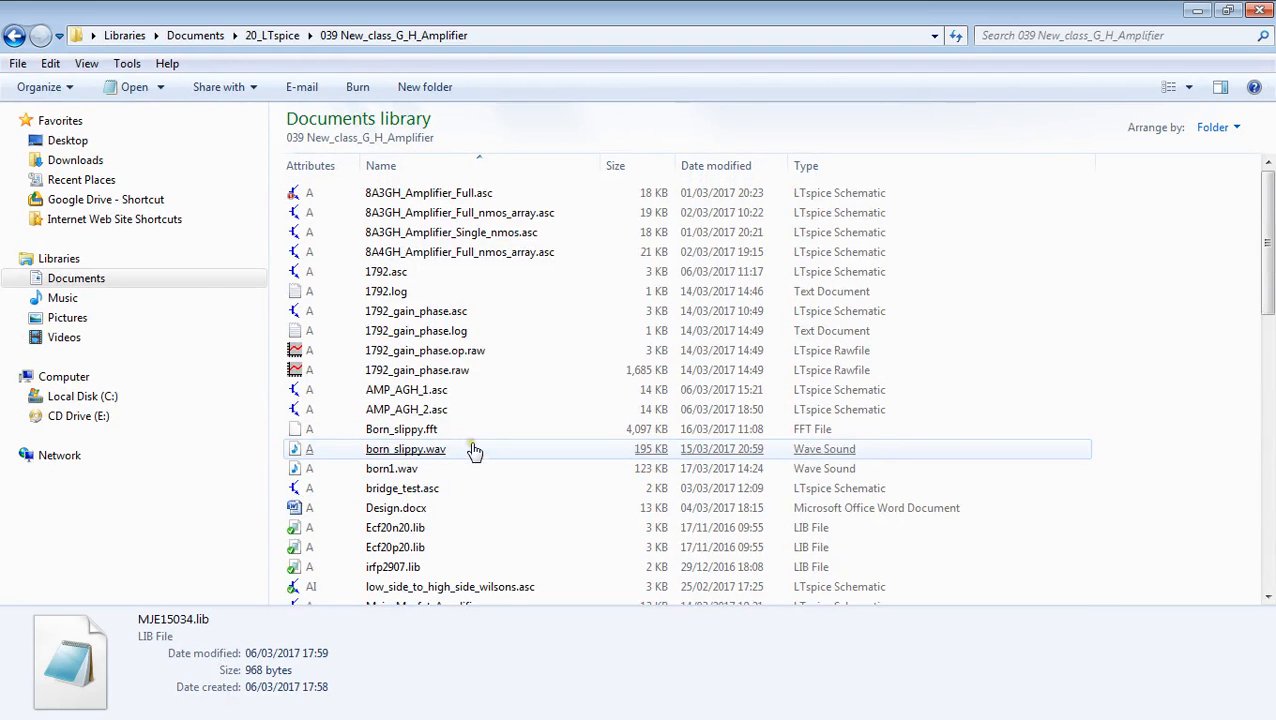
click(472, 449)
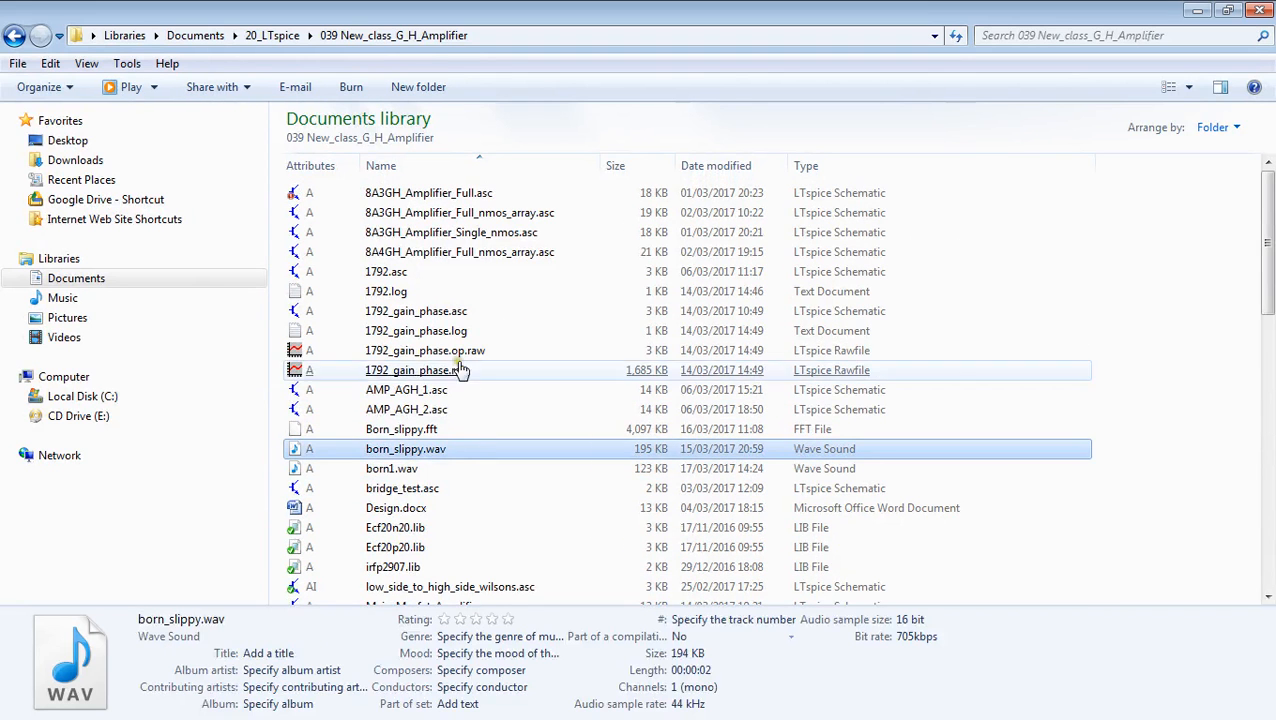
click(406, 472)
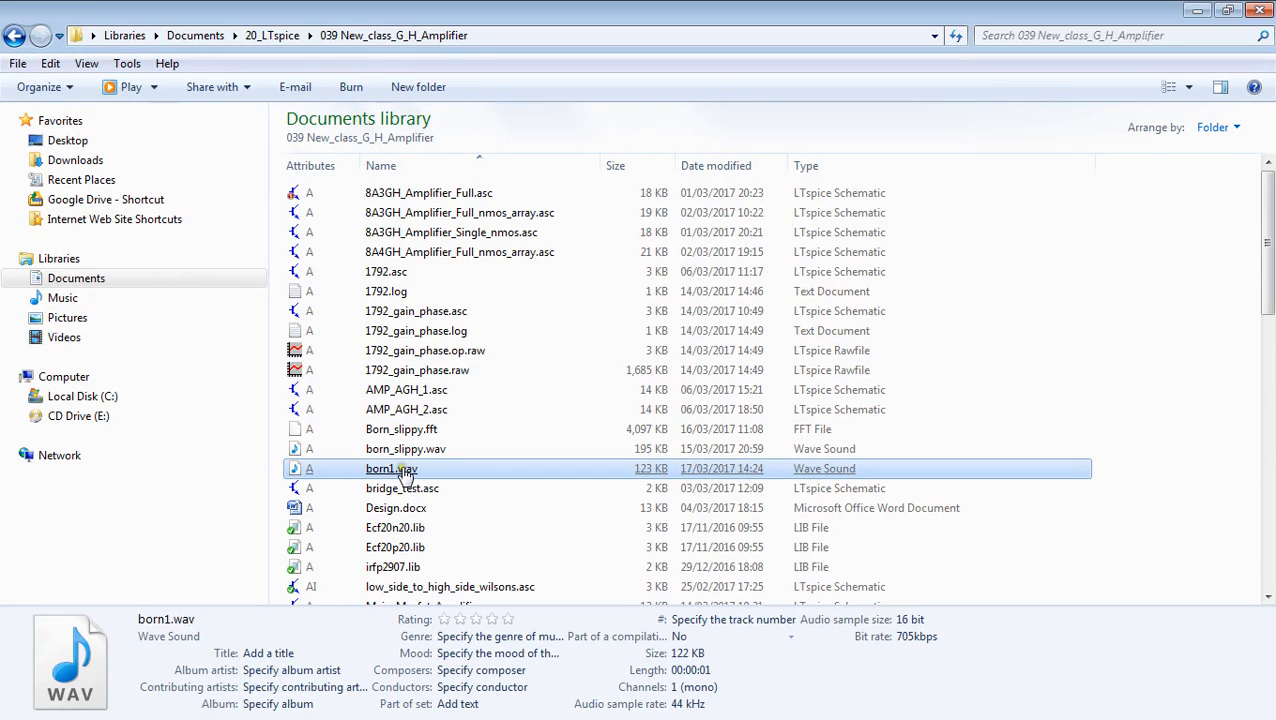
double_click(406, 472)
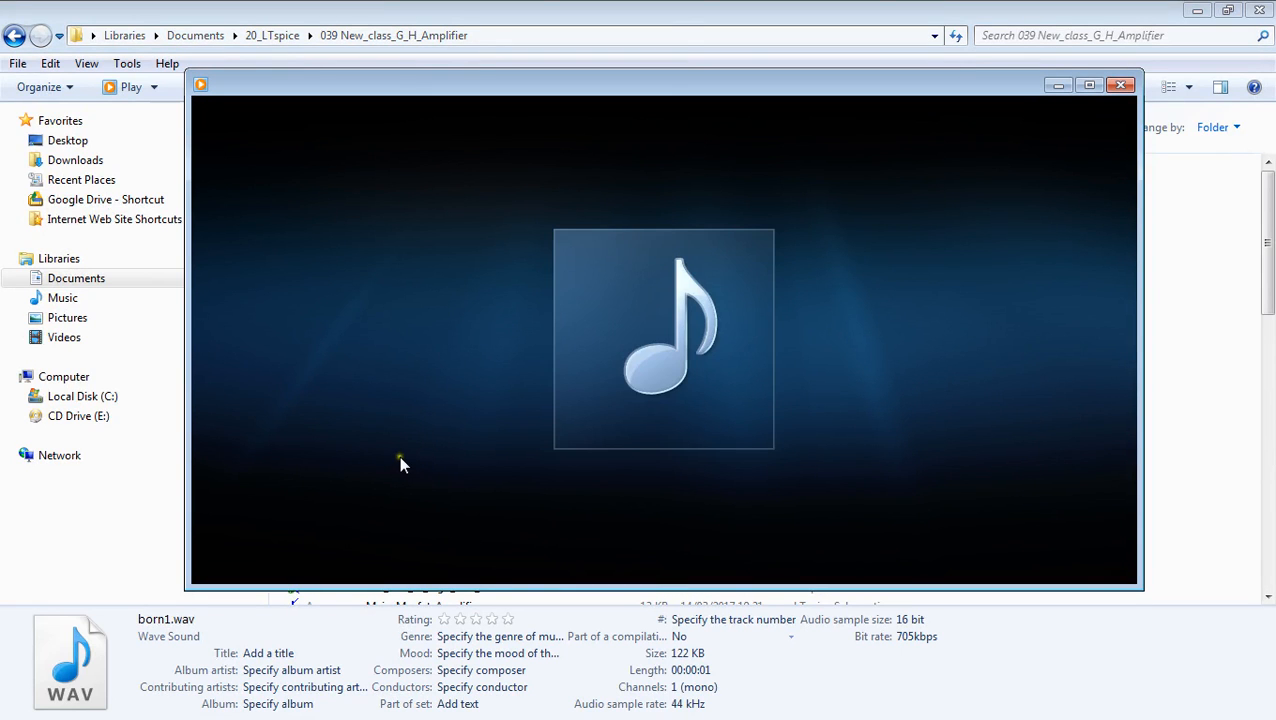
click(1130, 86)
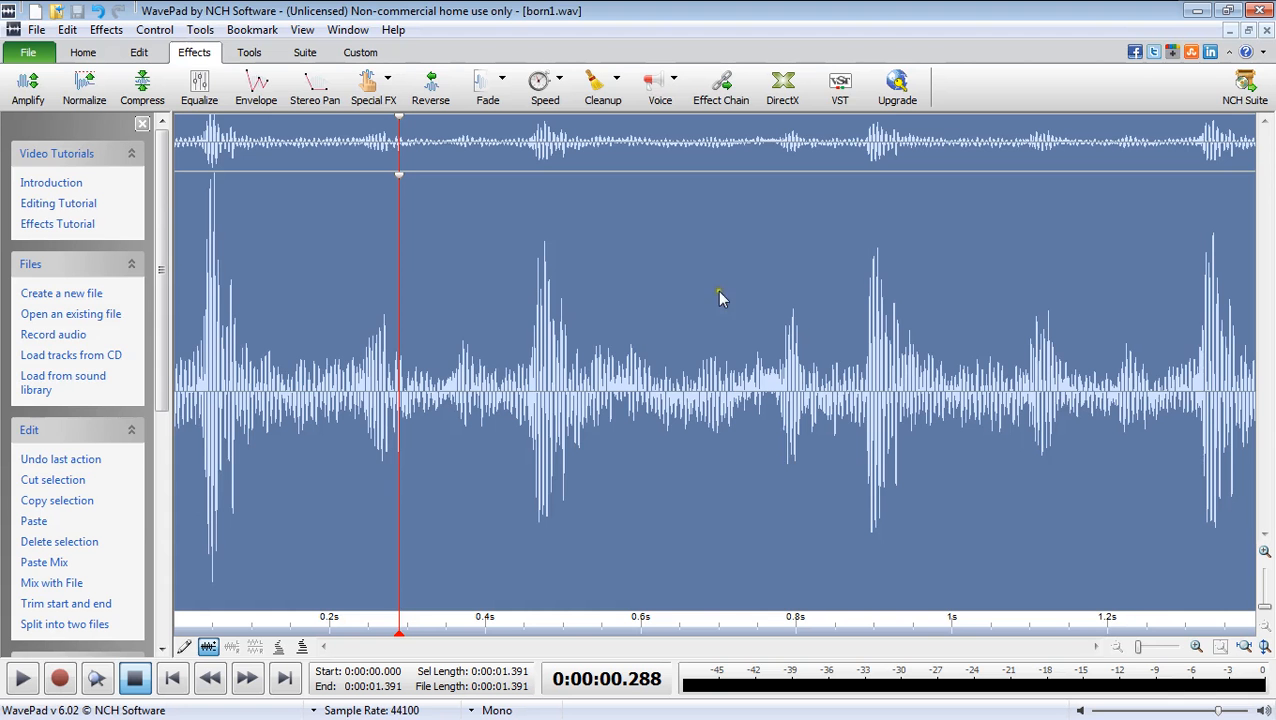
Close WavePad and, in LTspice's power.asc schematic, set the value of voltage source V1 to wavefile=born1.wav.
click(1264, 11)
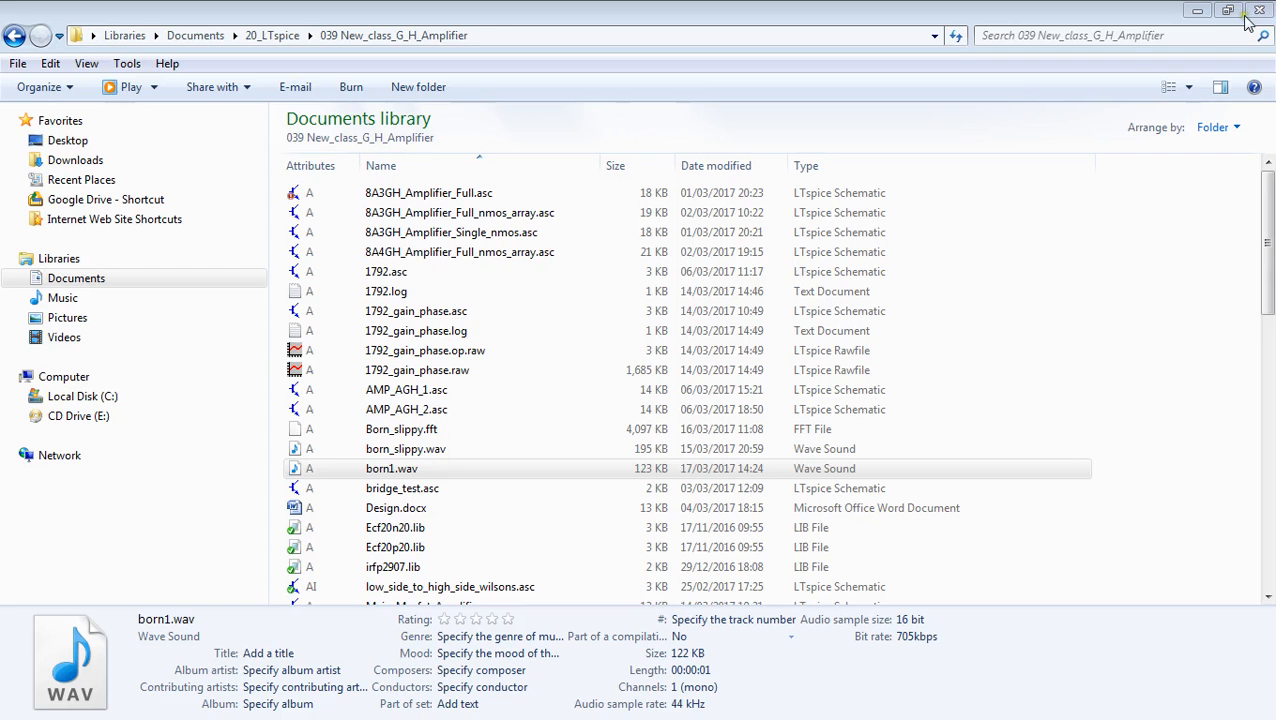
key(alt+Tab)
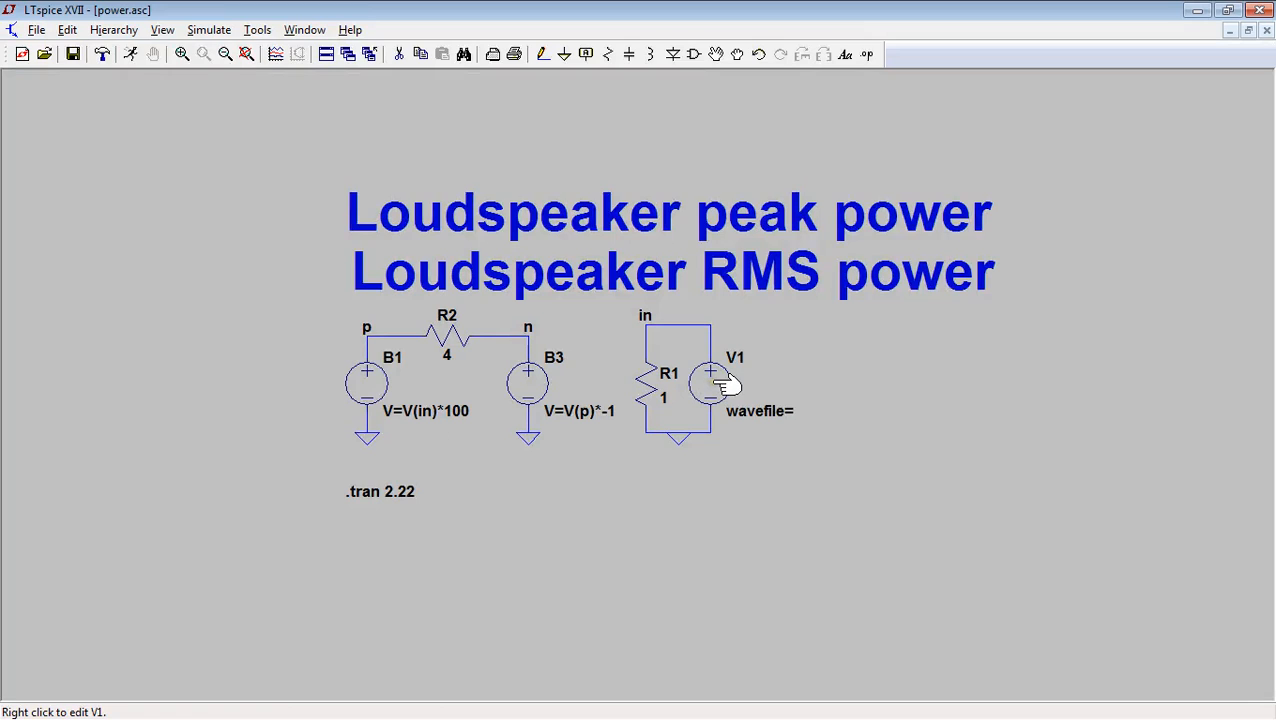
right_click(727, 382)
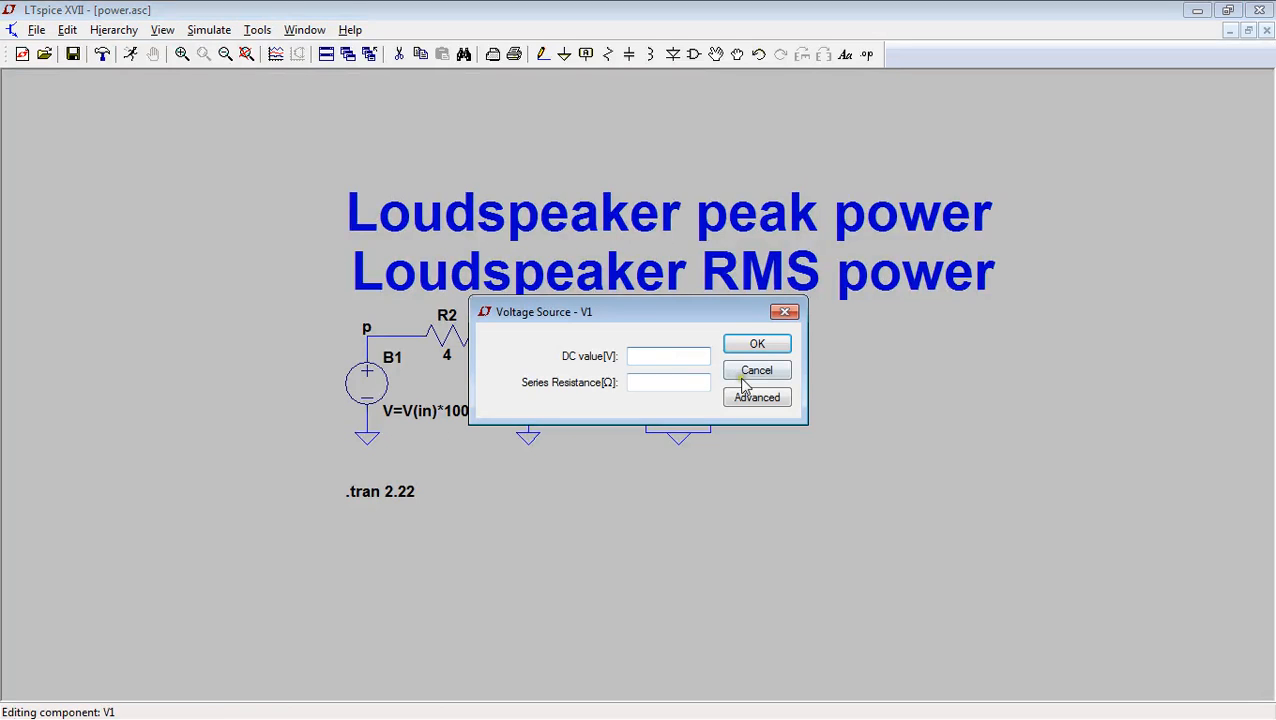
click(752, 370)
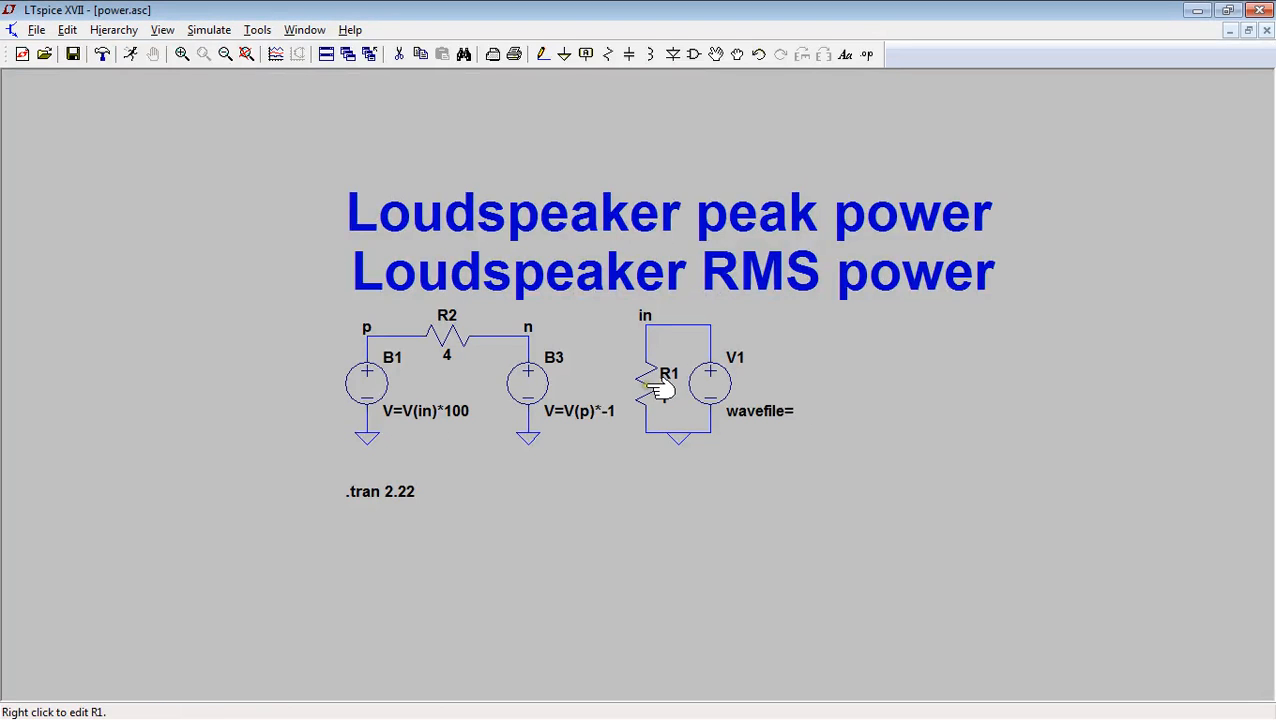
ctrl+right_click(700, 388)
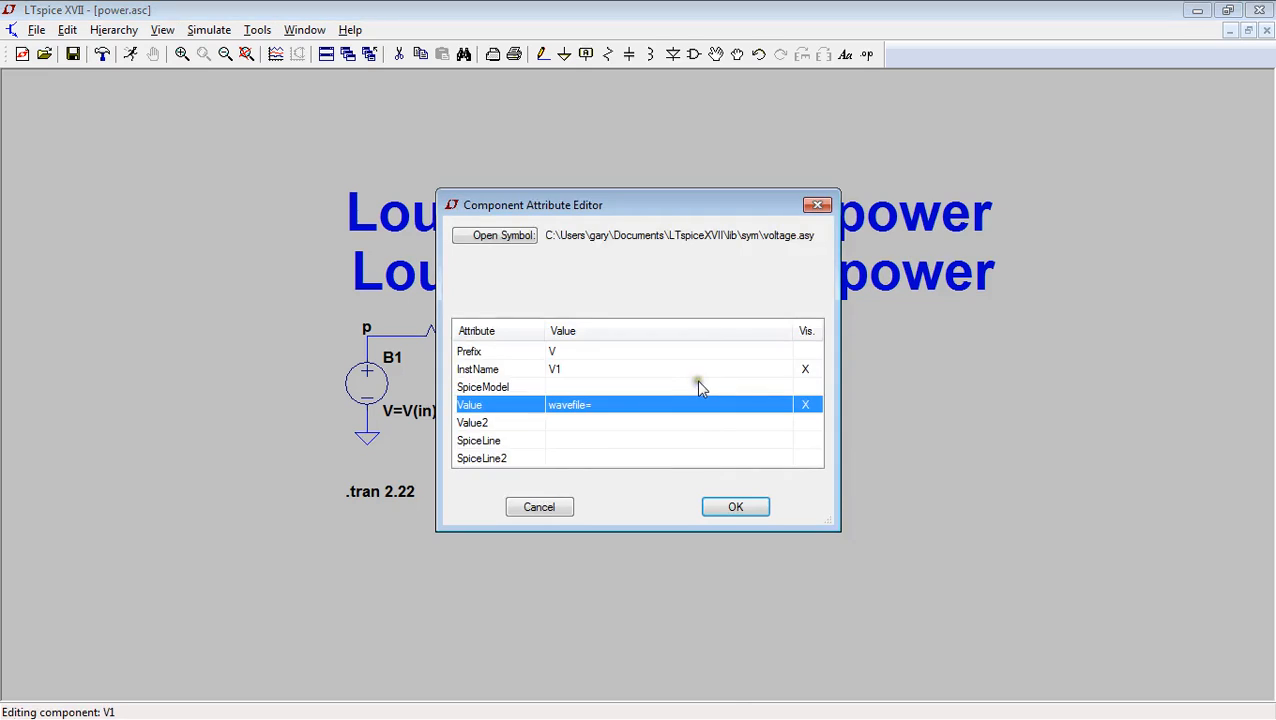
click(598, 405)
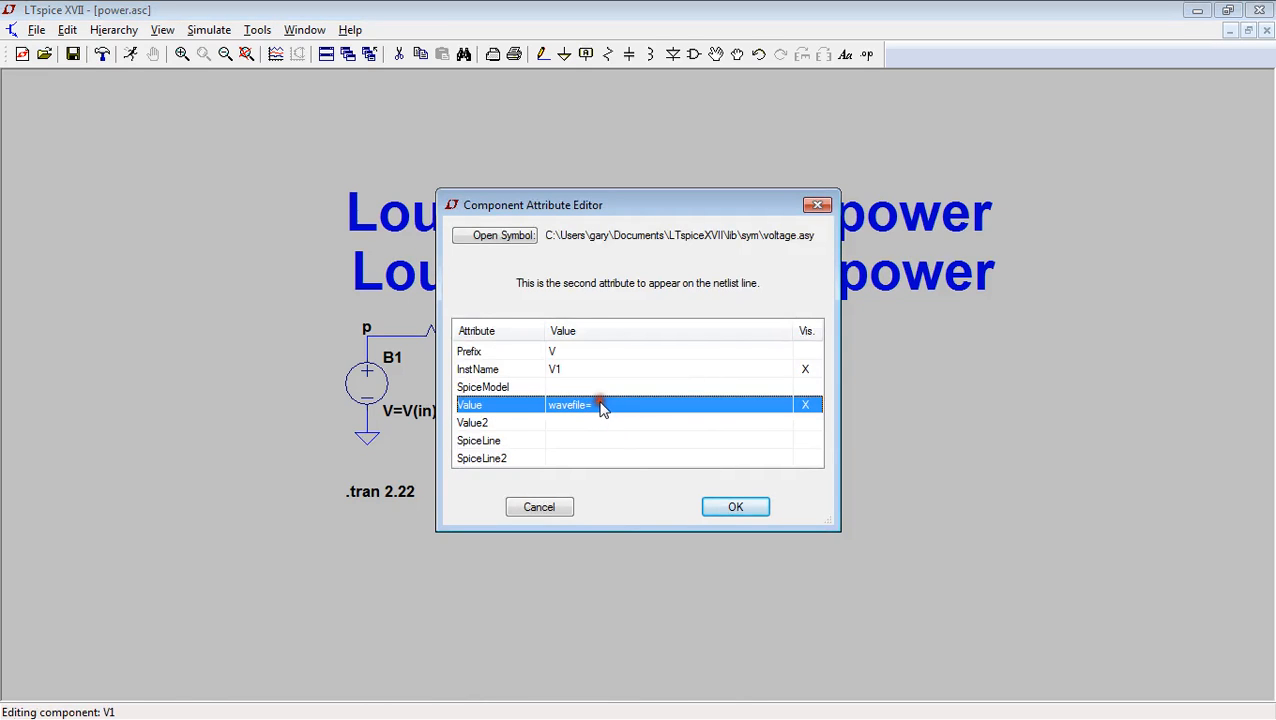
click(600, 404)
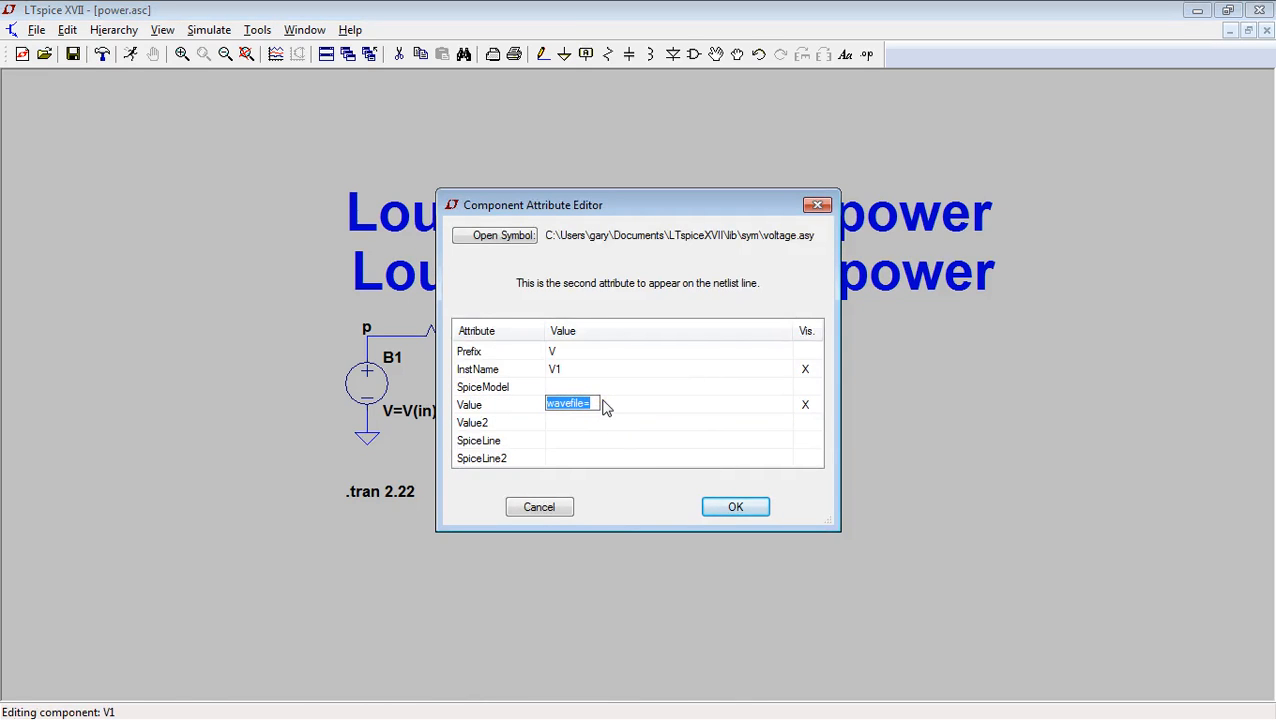
key(End)
text(born1.wav)
click(740, 507)
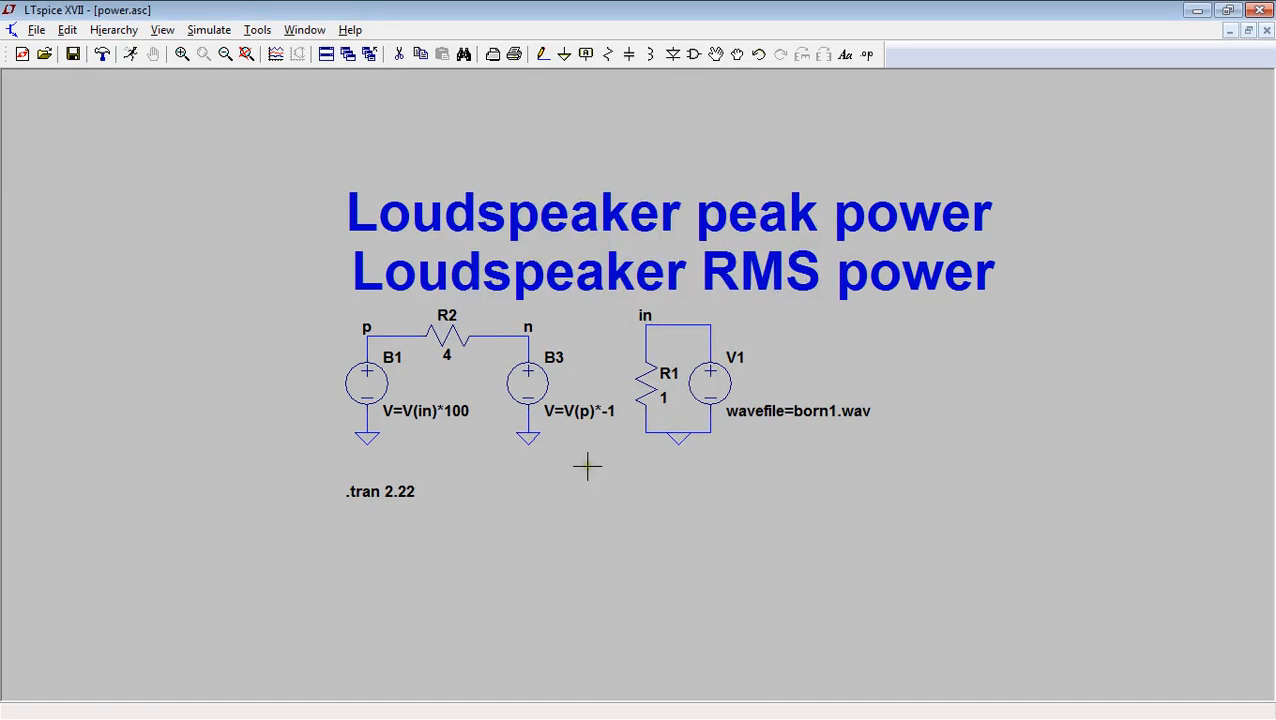
Set the transient simulation's stop time to 5 seconds (.tran 5) and review the simulation command's settings.
right_click(386, 491)
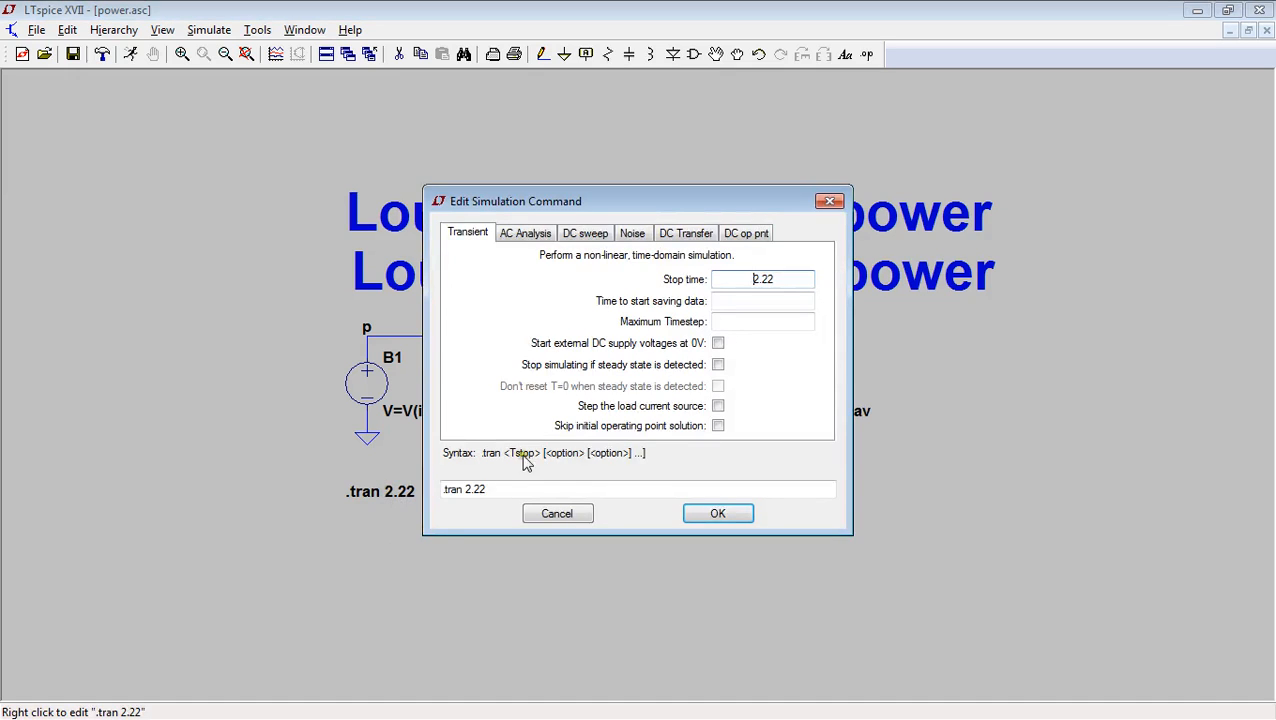
drag(488, 489, 463, 486)
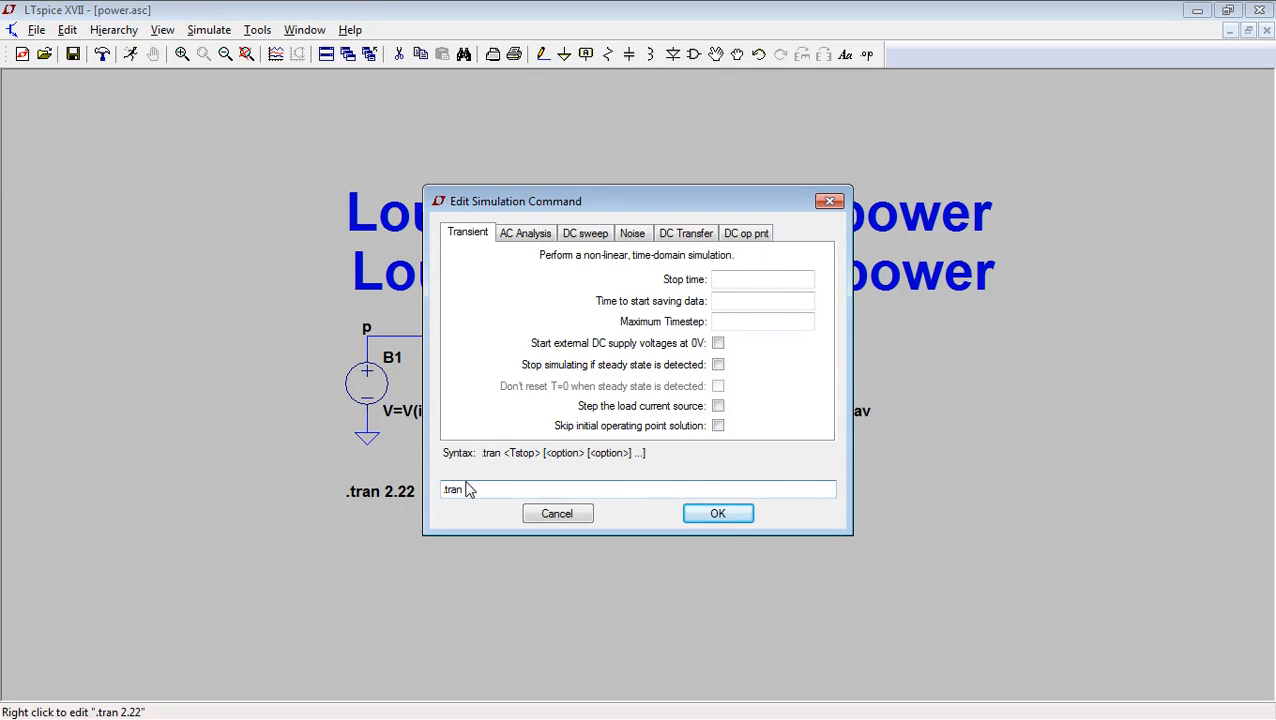
text(5)
click(712, 513)
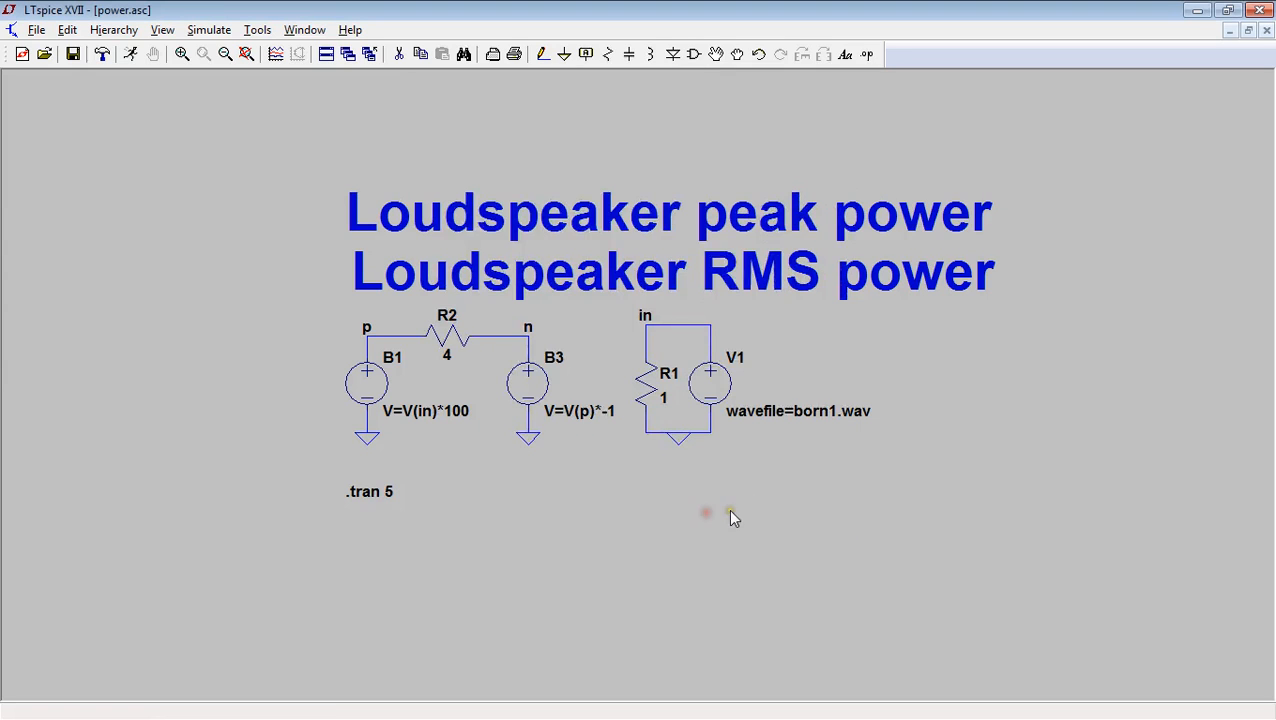
right_click(196, 286)
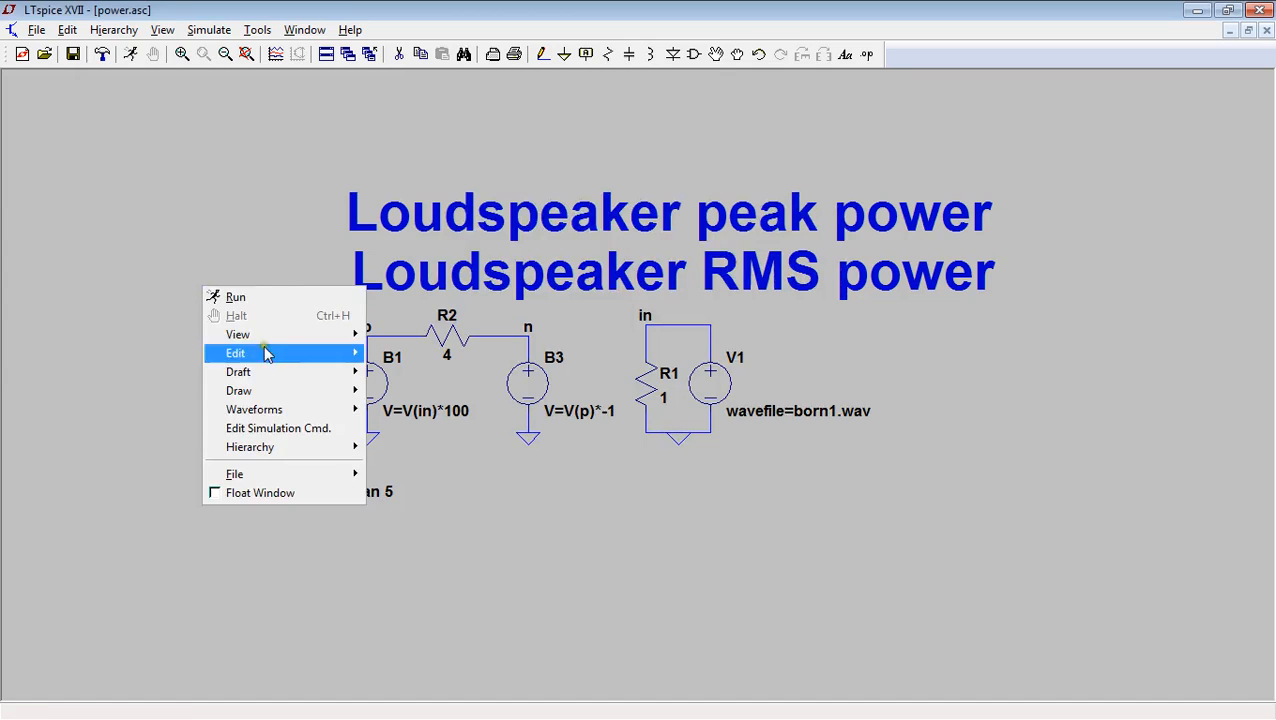
click(285, 435)
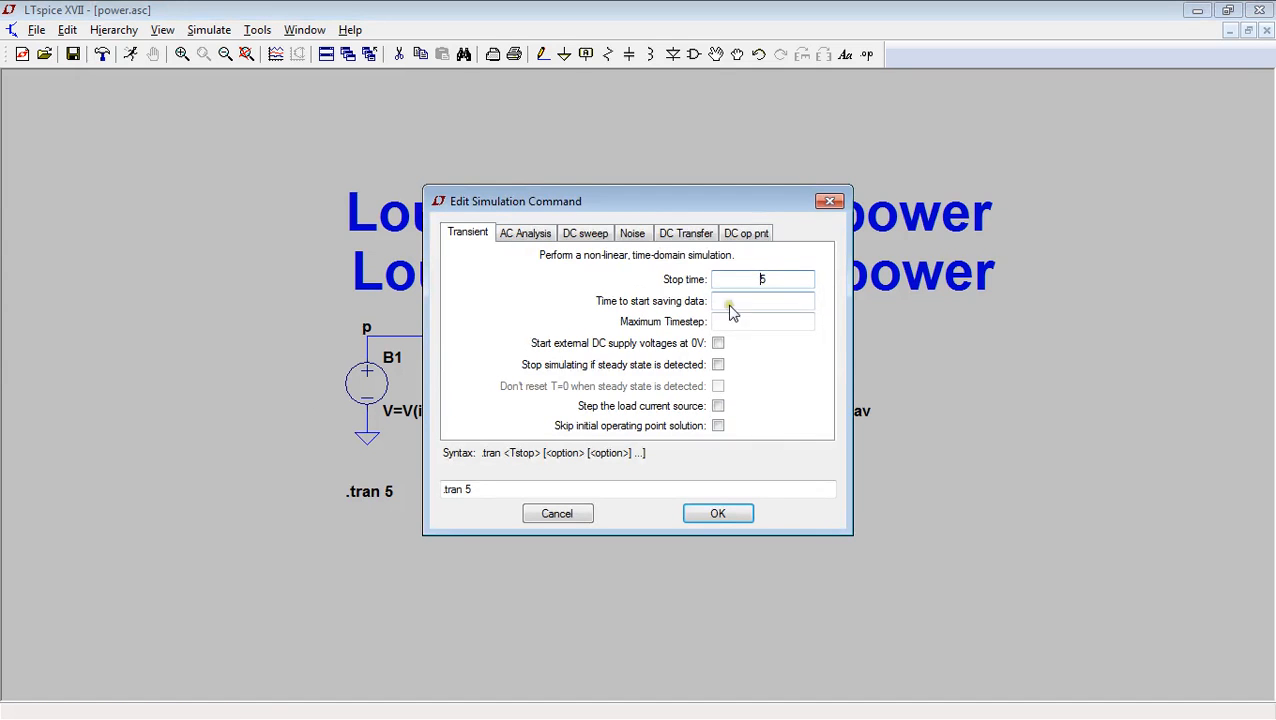
click(706, 512)
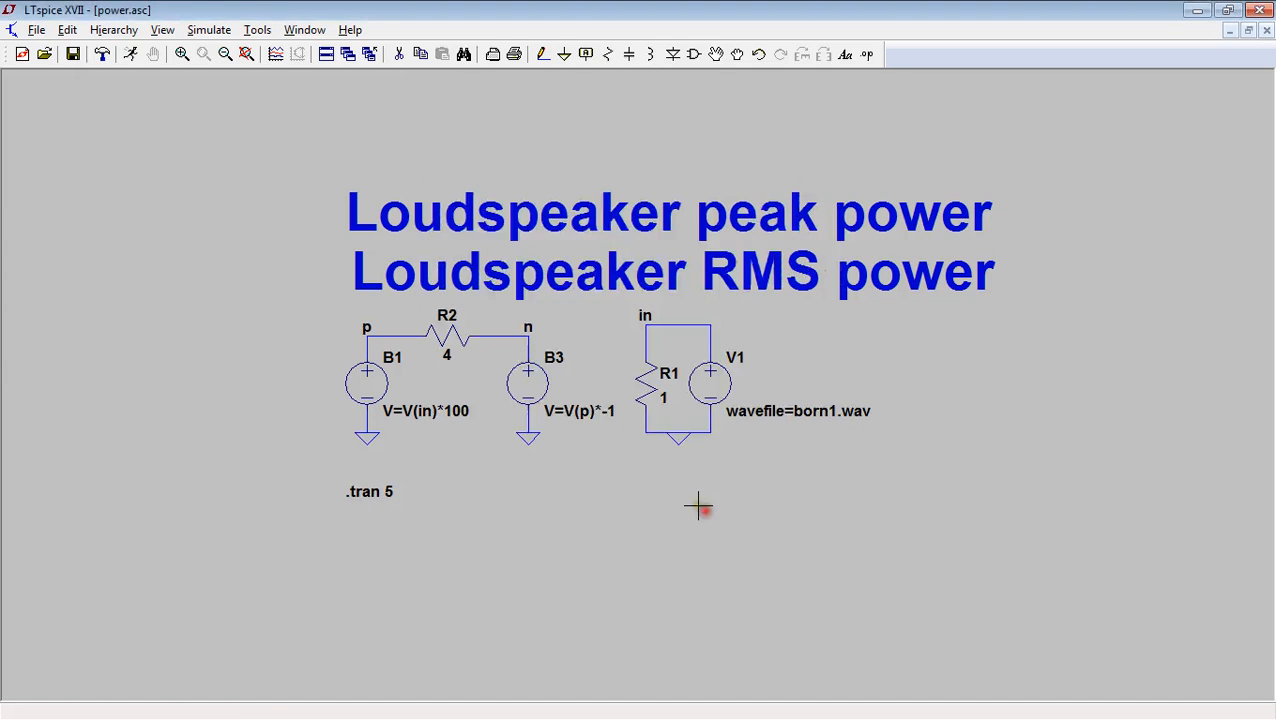
Run the transient simulation and plot the voltage at node in, V(in).
click(131, 55)
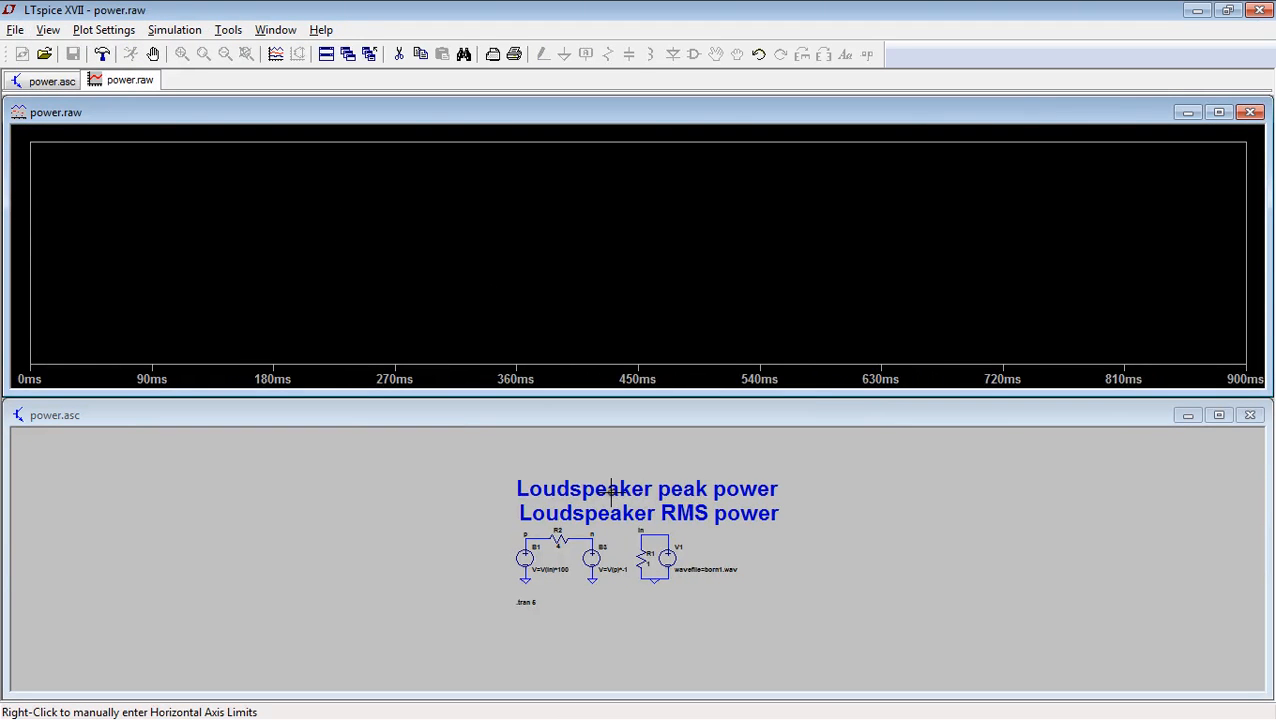
click(664, 518)
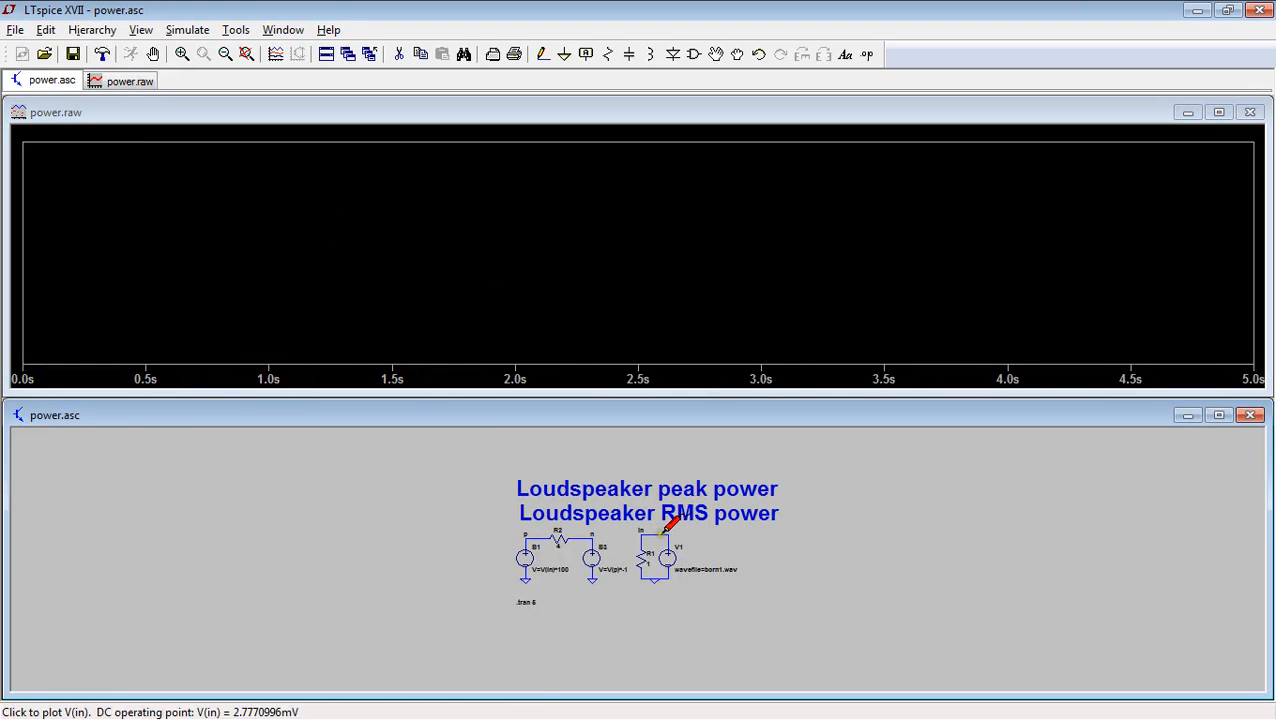
click(660, 534)
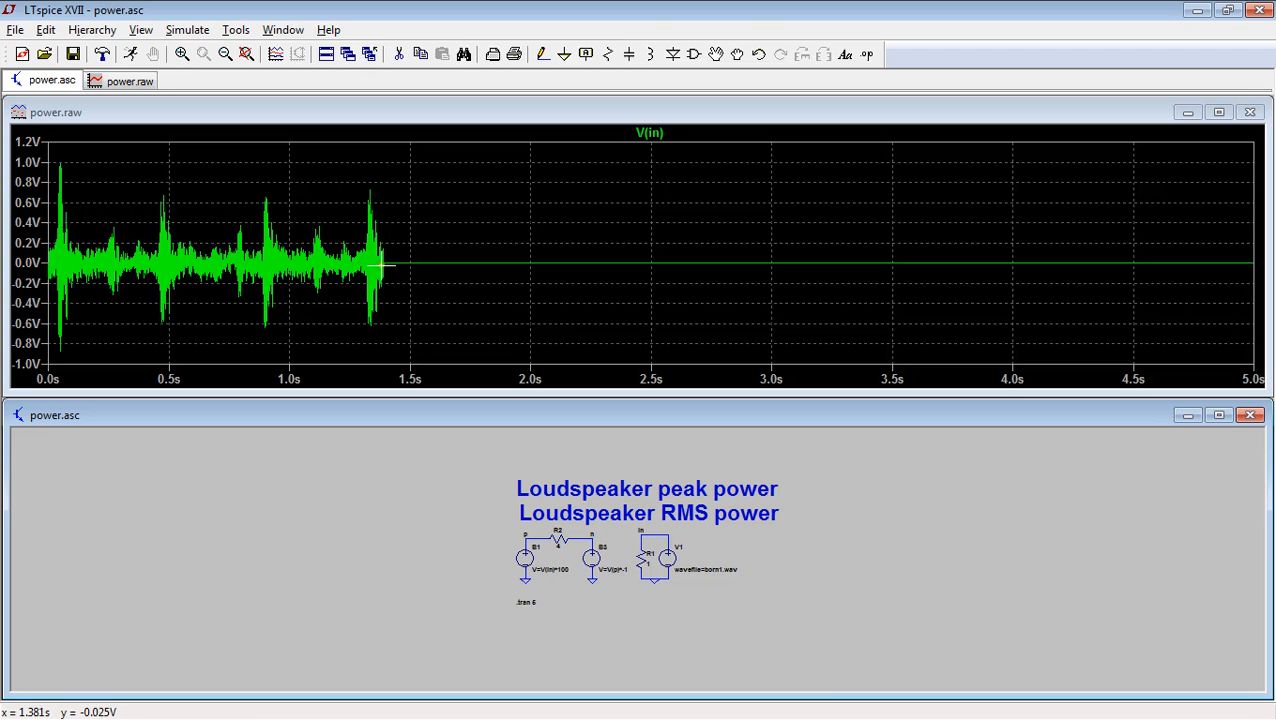
Set the transient simulation's stop time to 1.385 seconds and rerun the simulation.
click(1219, 415)
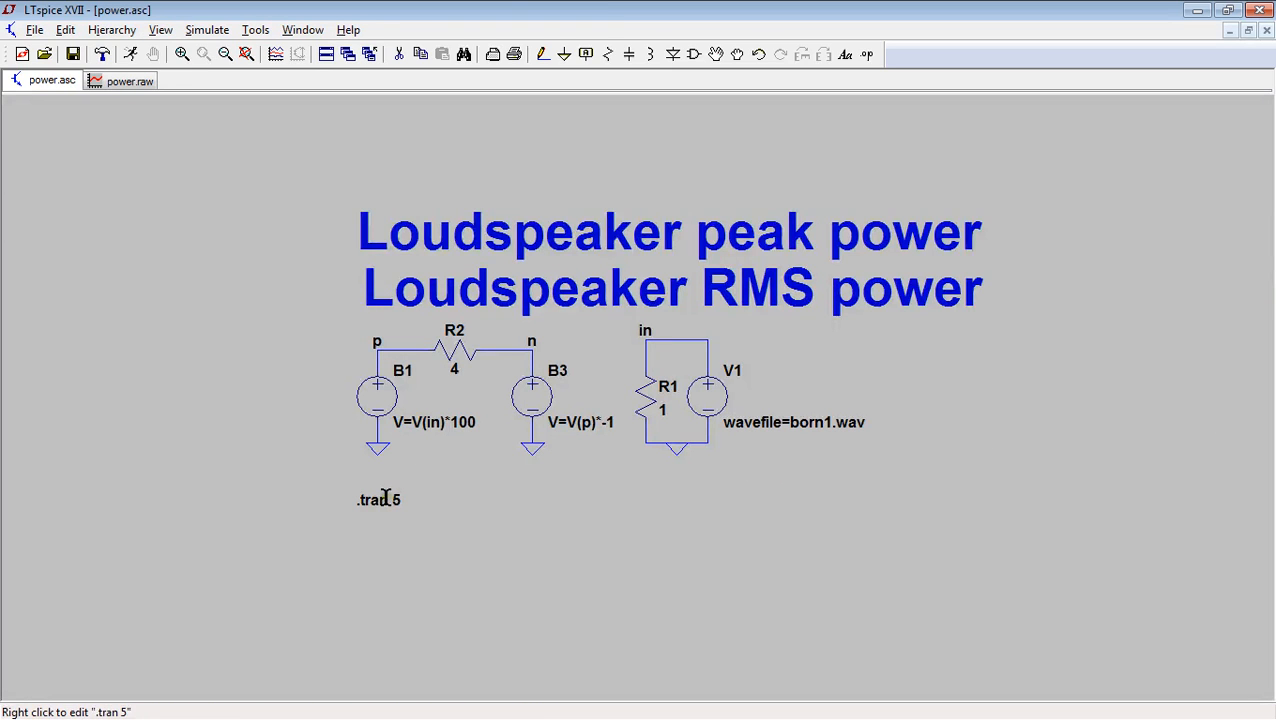
right_click(383, 500)
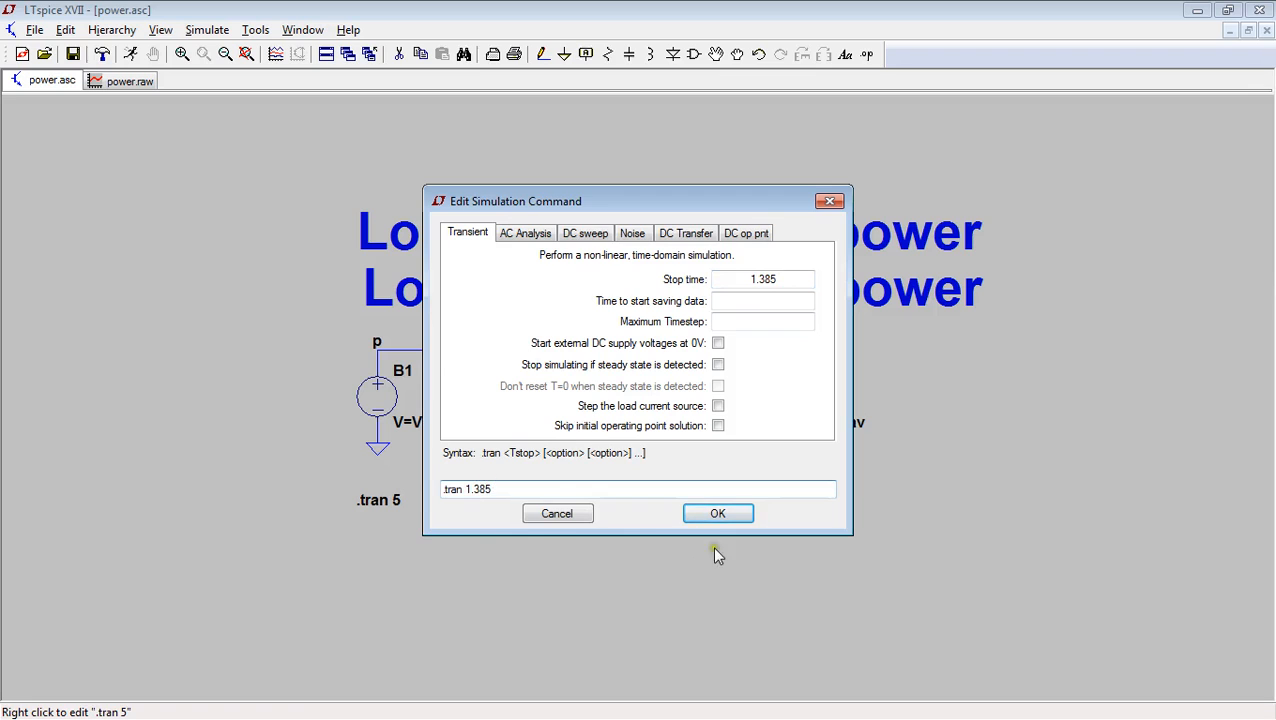
click(706, 509)
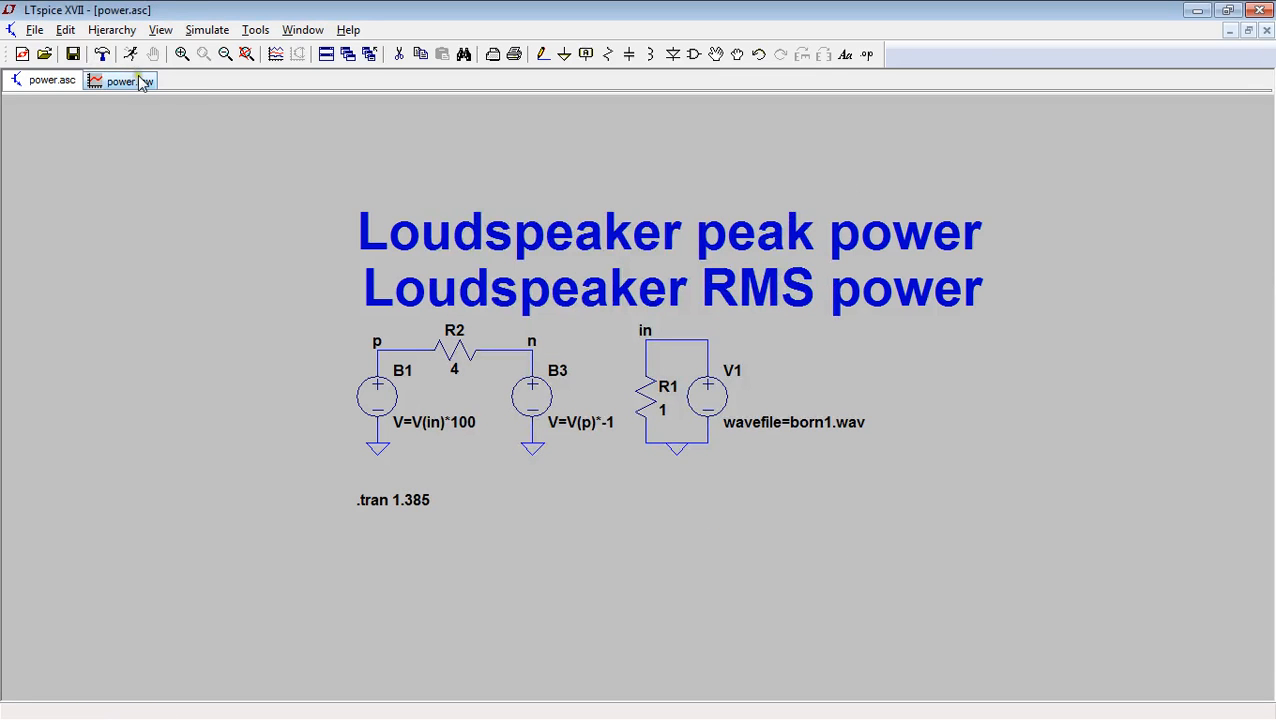
click(130, 55)
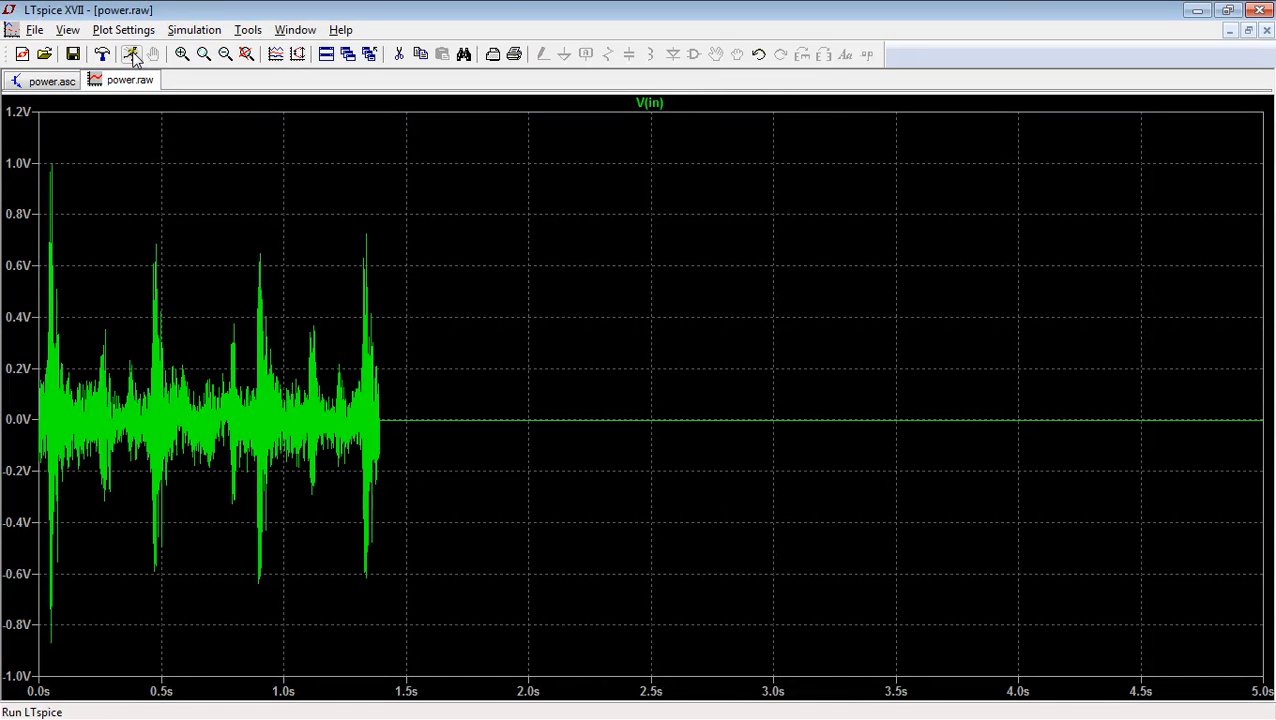
click(132, 56)
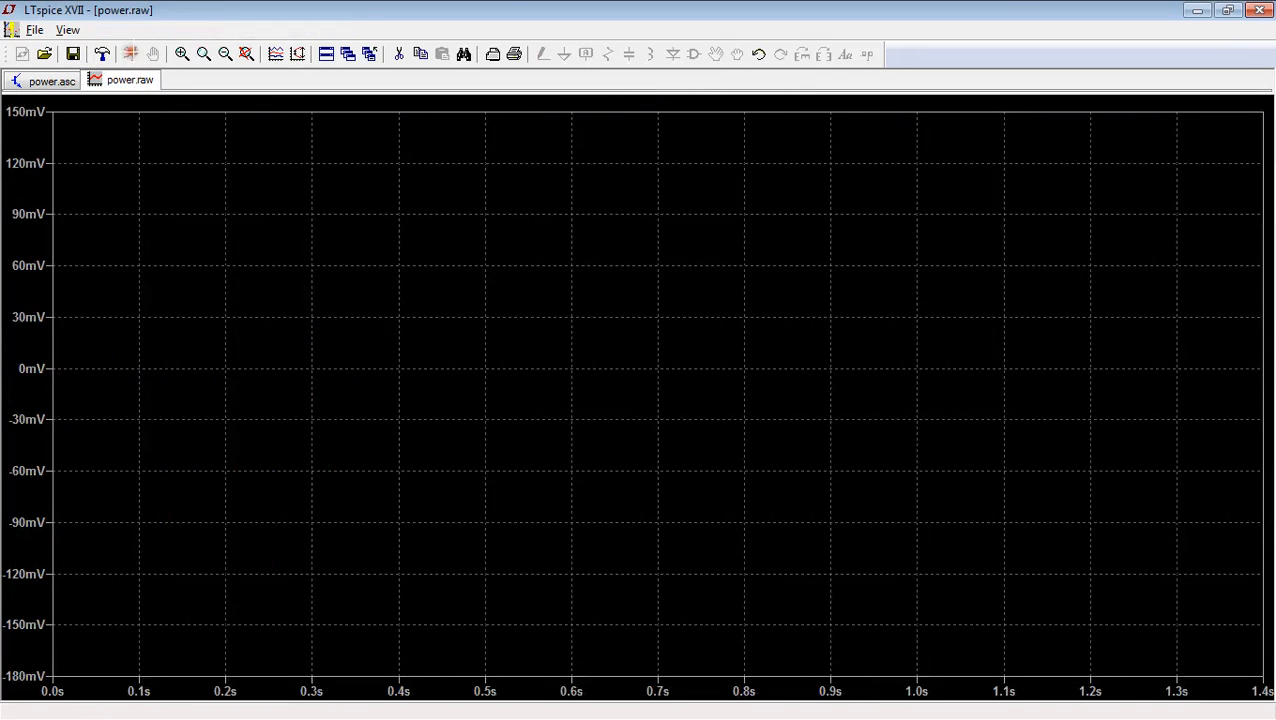
click(127, 55)
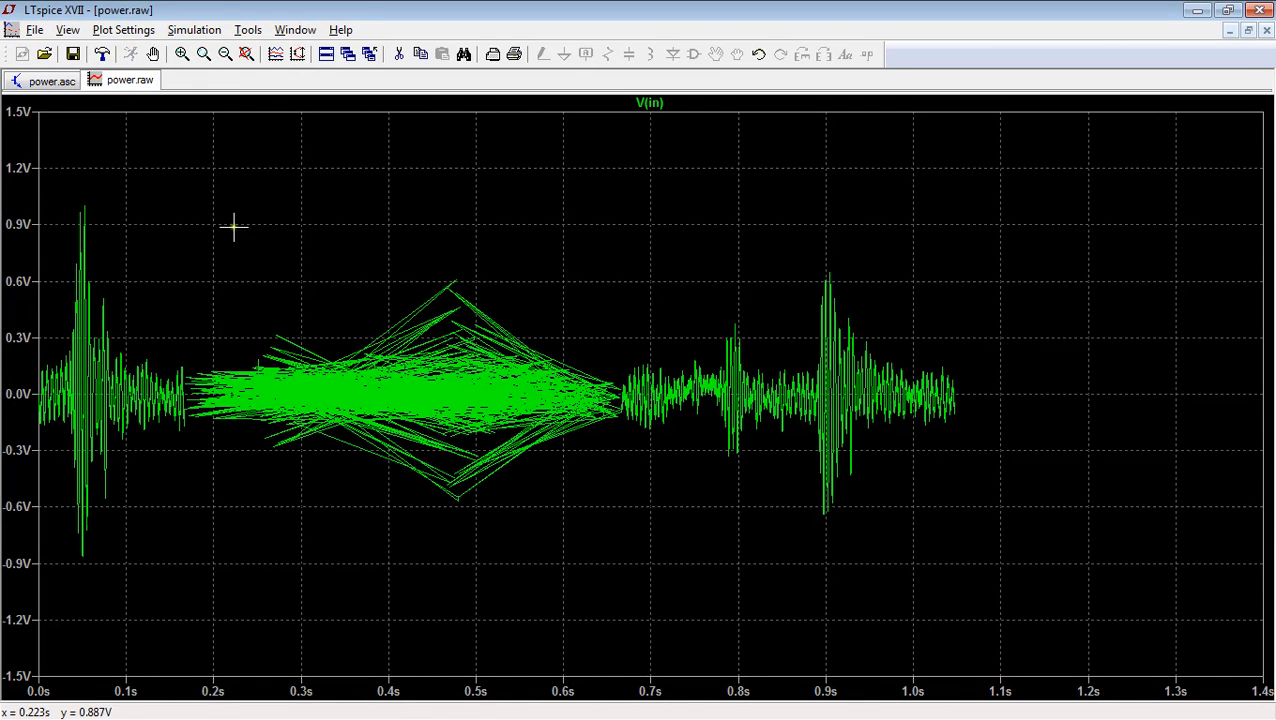
Examine the highest peak of the V(in) waveform up close, then restore the full waveform view.
click(246, 54)
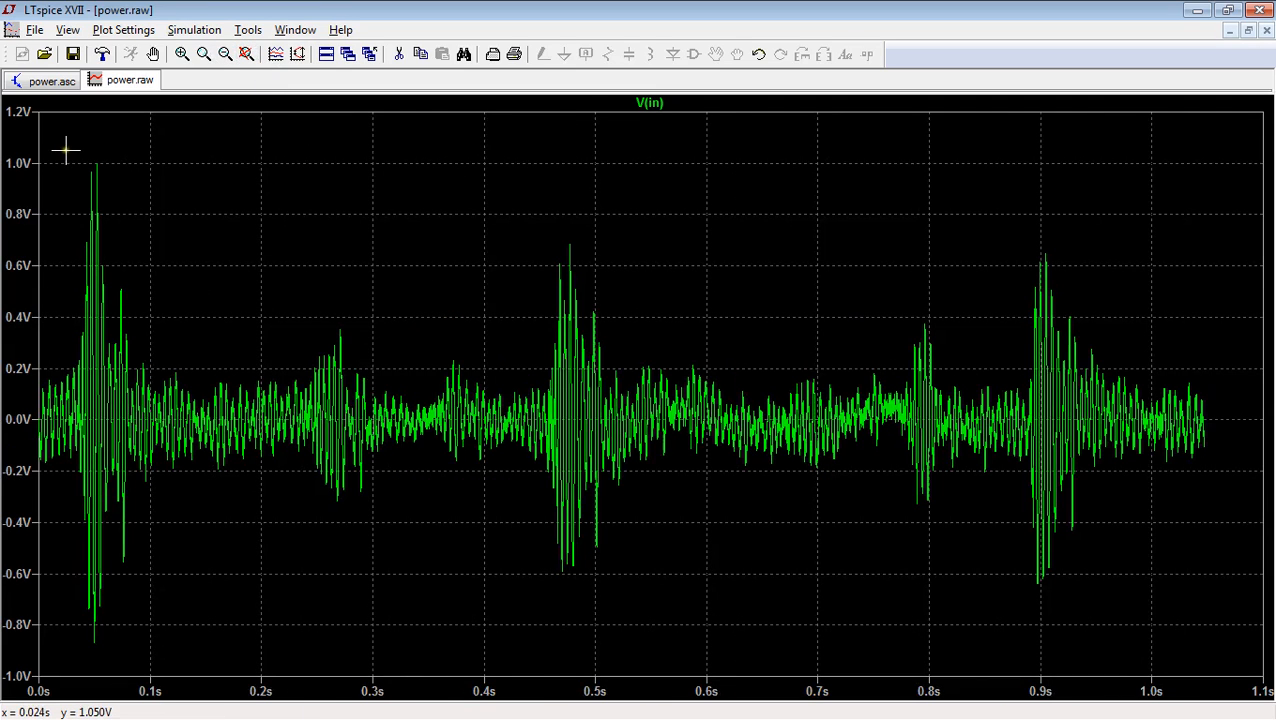
drag(65, 150, 122, 182)
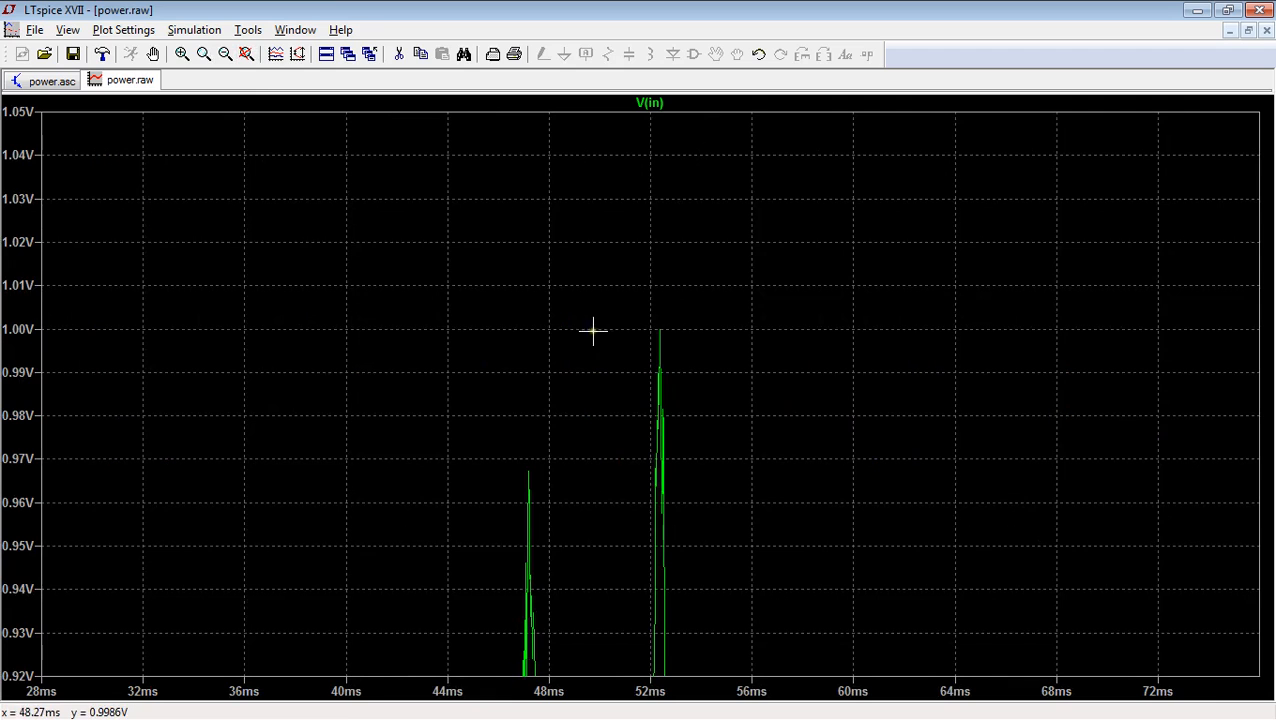
drag(628, 326, 679, 354)
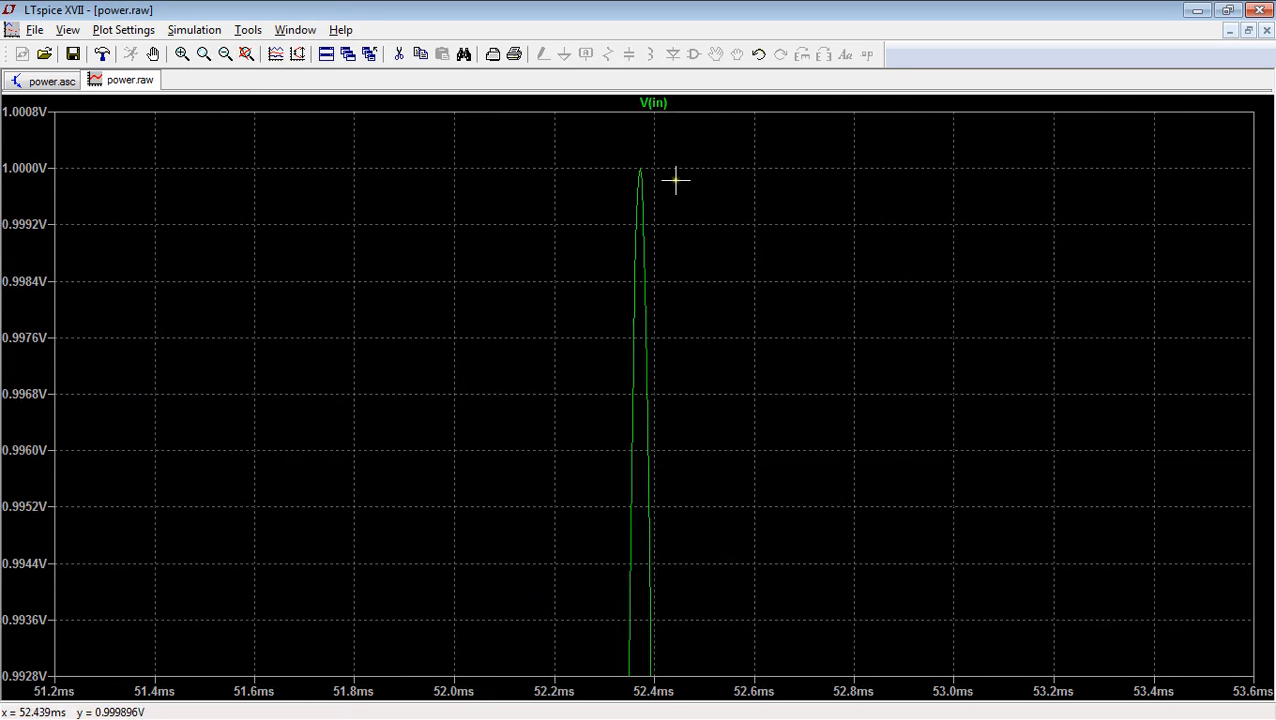
click(246, 54)
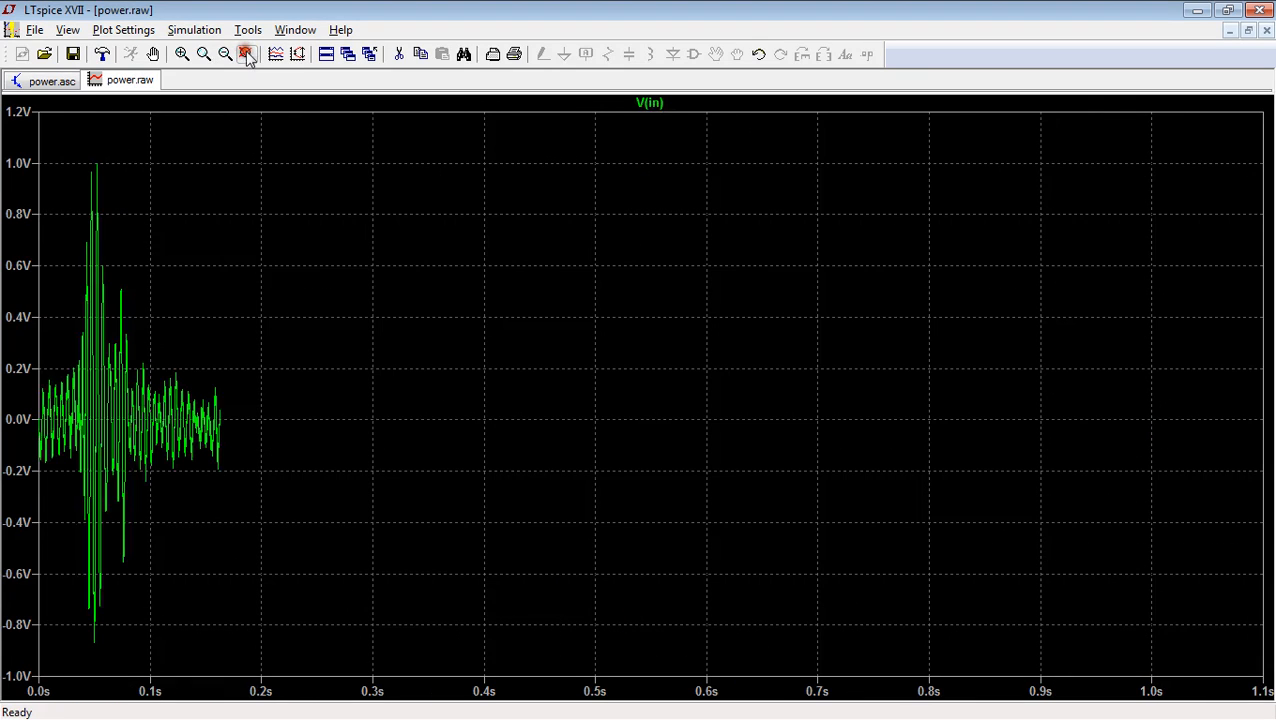
Plot the voltage at node p alongside V(in) and compare the waveform with the schematic.
click(40, 80)
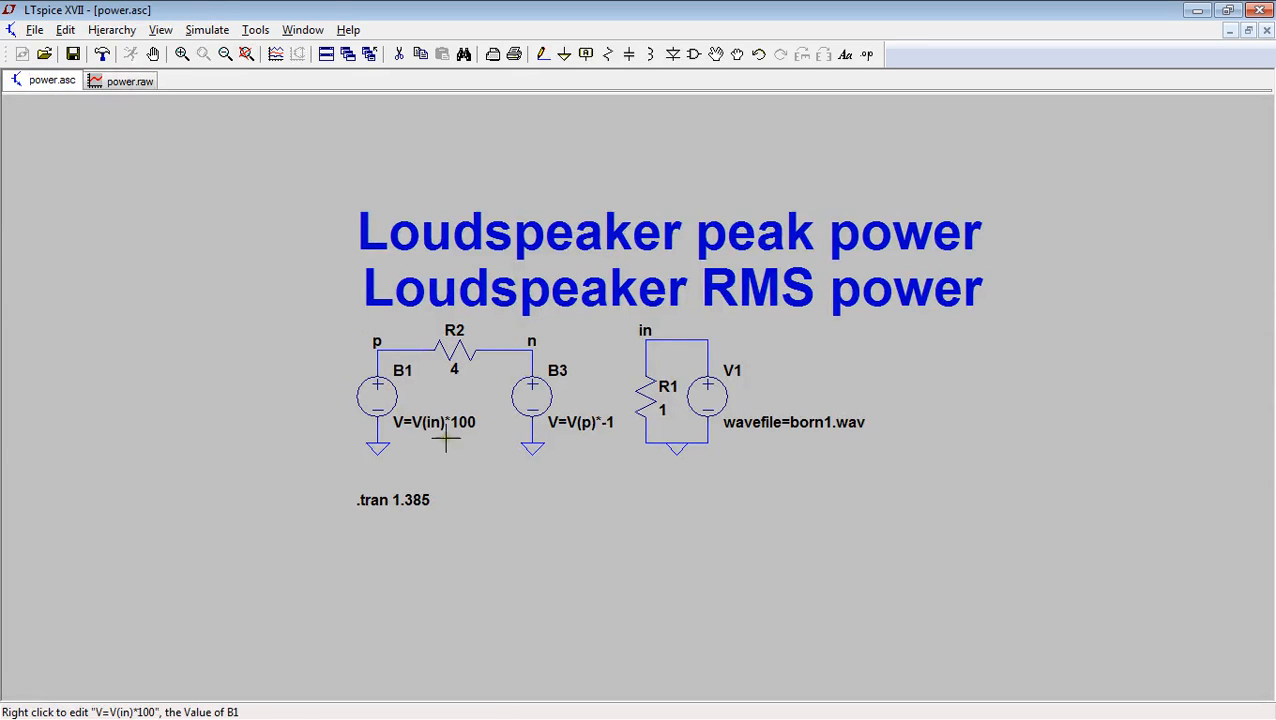
click(396, 346)
click(138, 82)
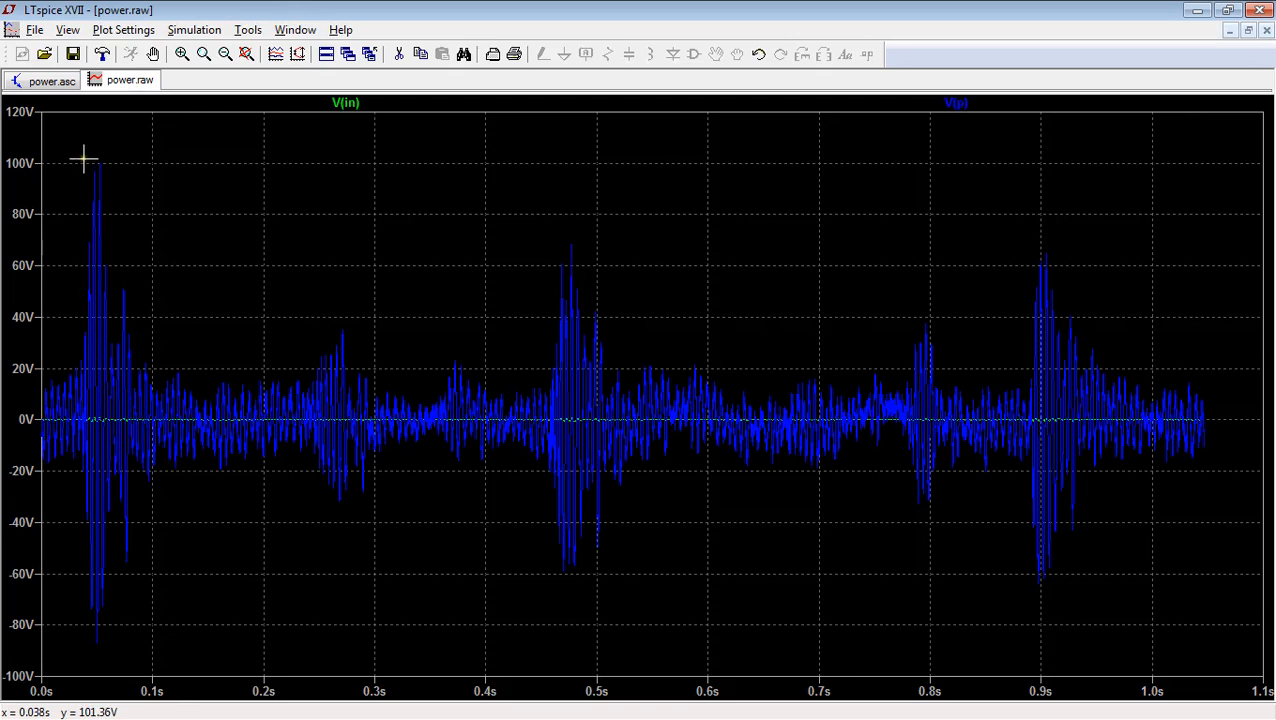
click(45, 79)
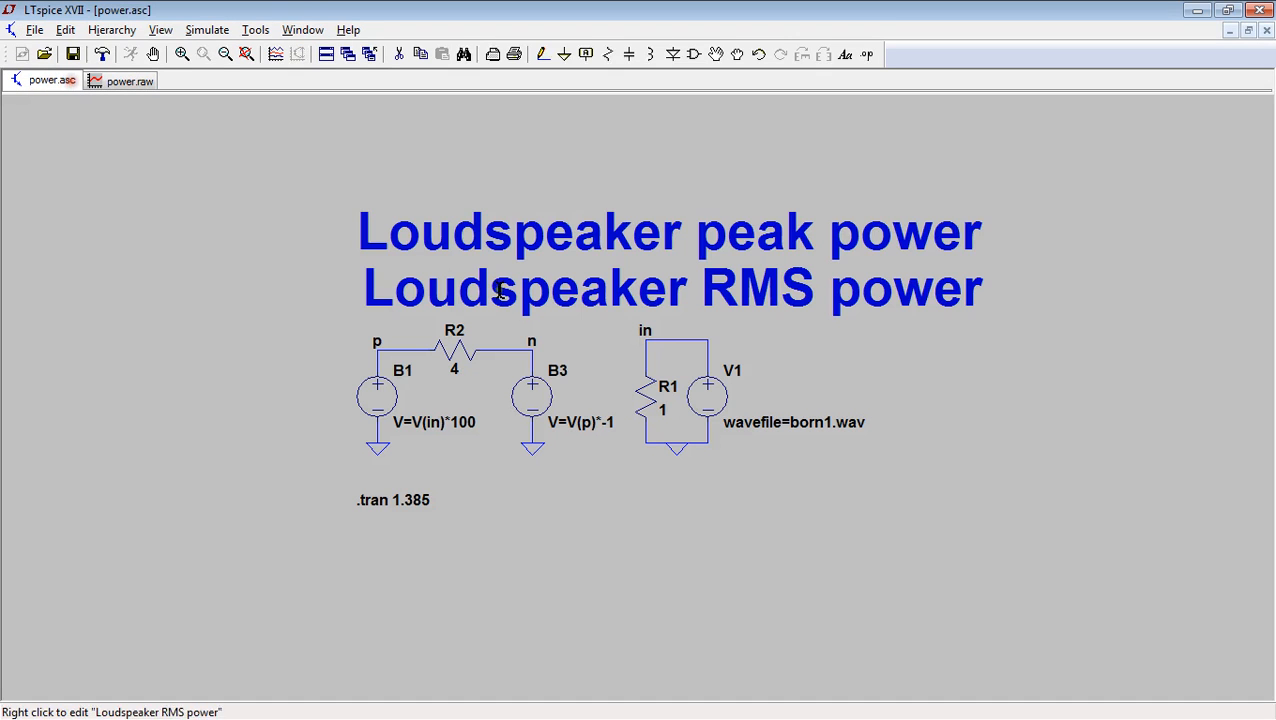
click(153, 83)
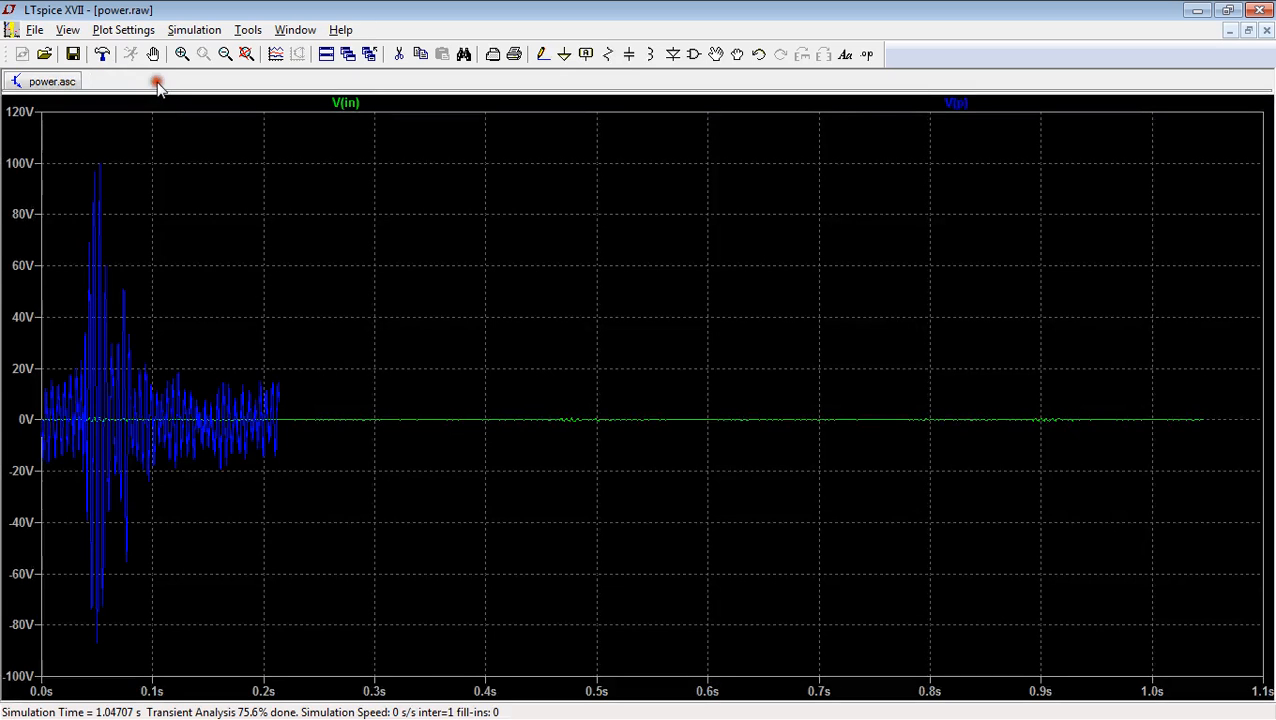
Delete the V(p) and V(in) traces from the plot.
right_click(952, 104)
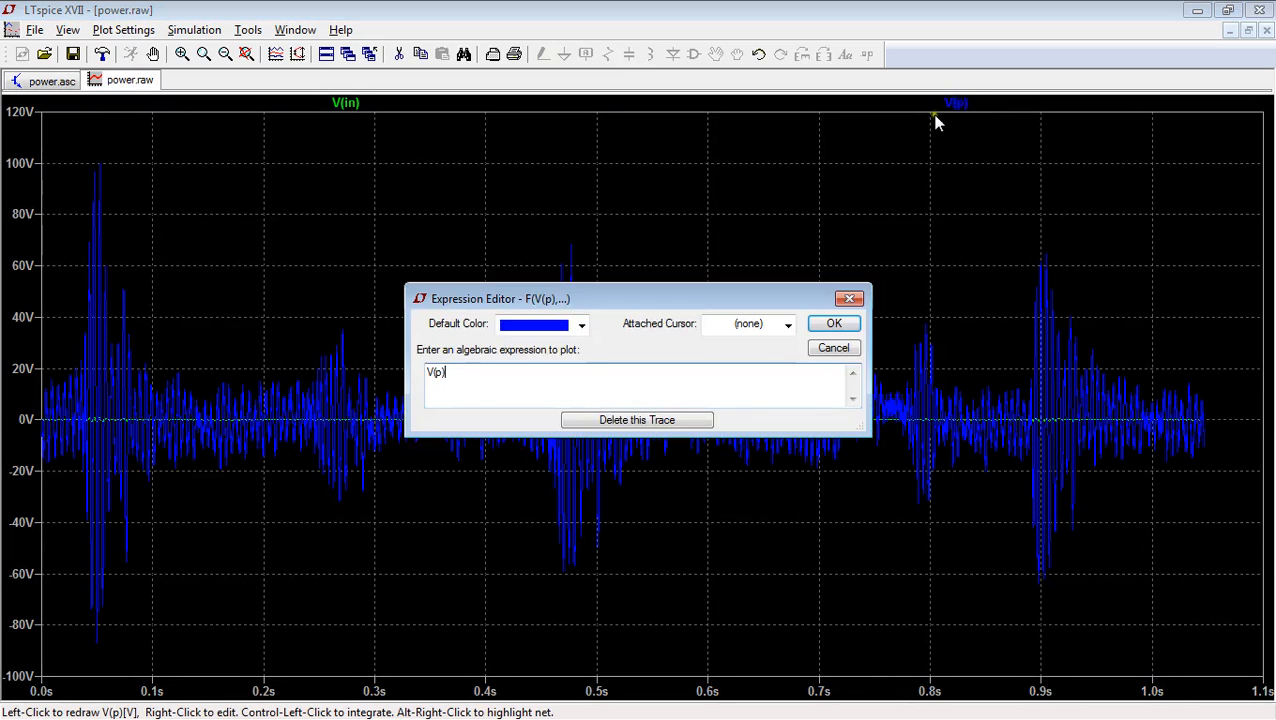
click(655, 420)
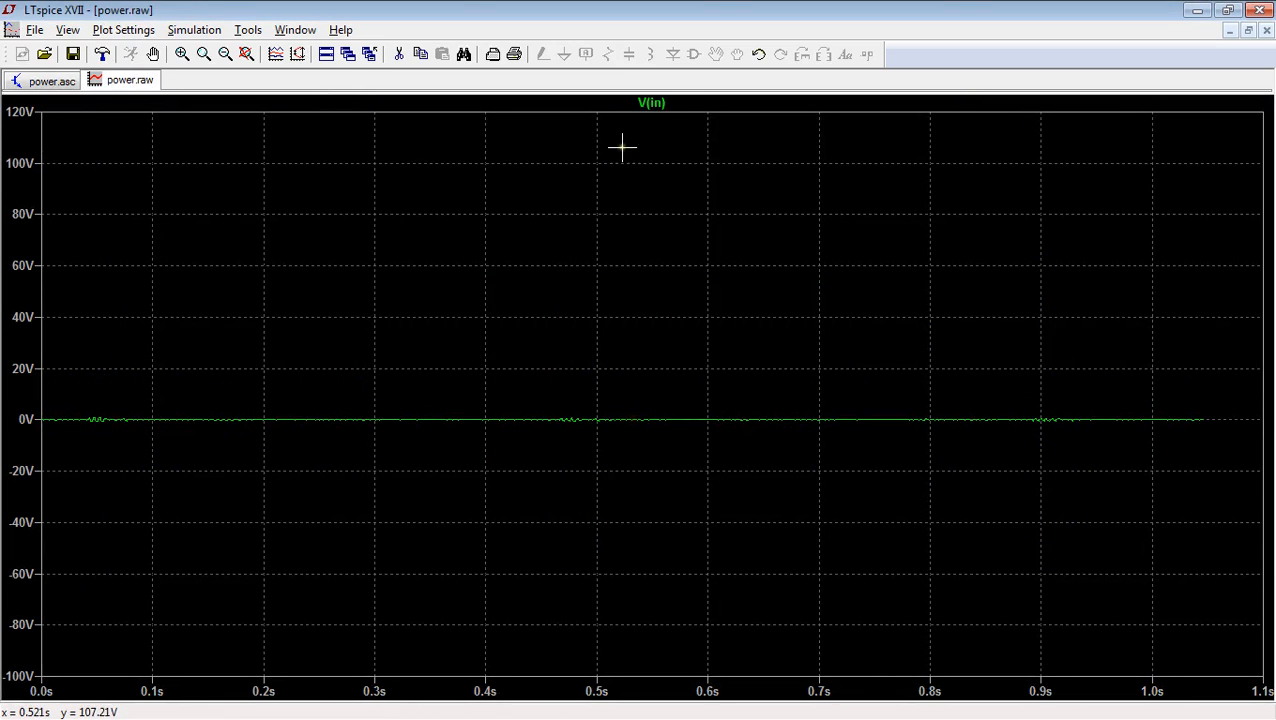
right_click(655, 104)
click(637, 427)
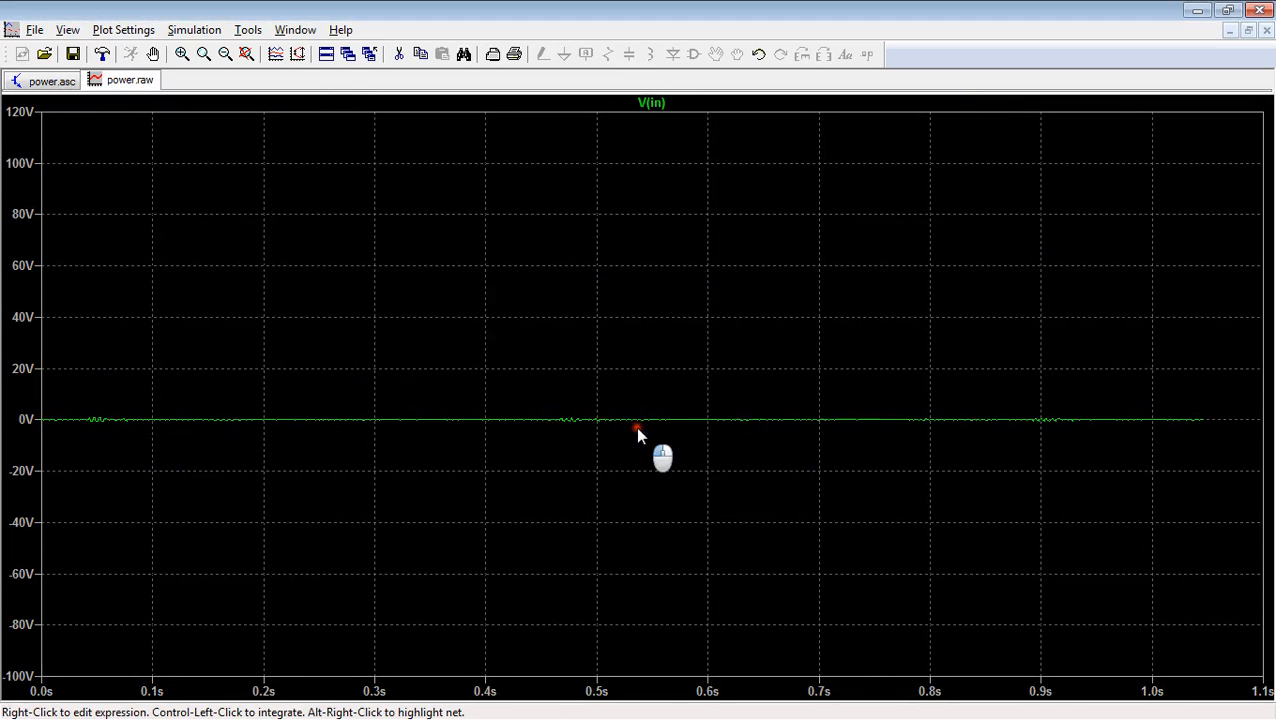
Plot the differential voltage V(p,n) between nodes p and n, and add the power dissipation of resistor R2.
click(42, 81)
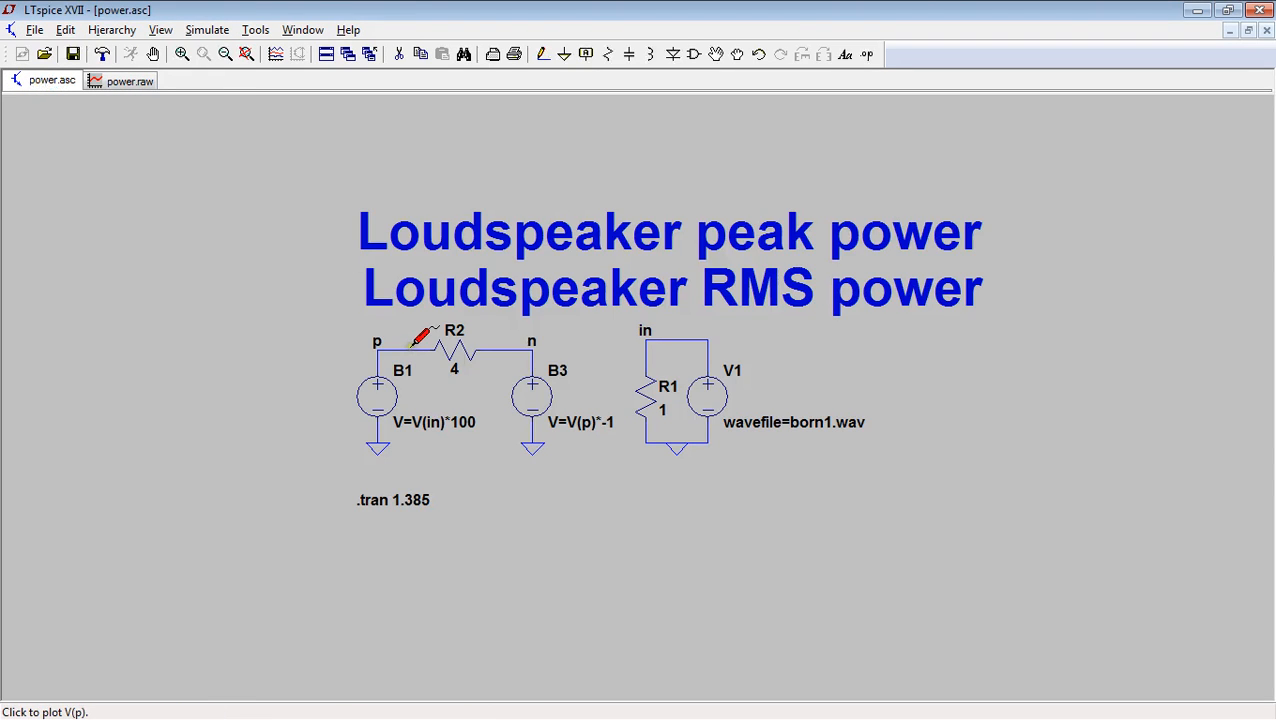
drag(413, 345, 506, 348)
click(126, 82)
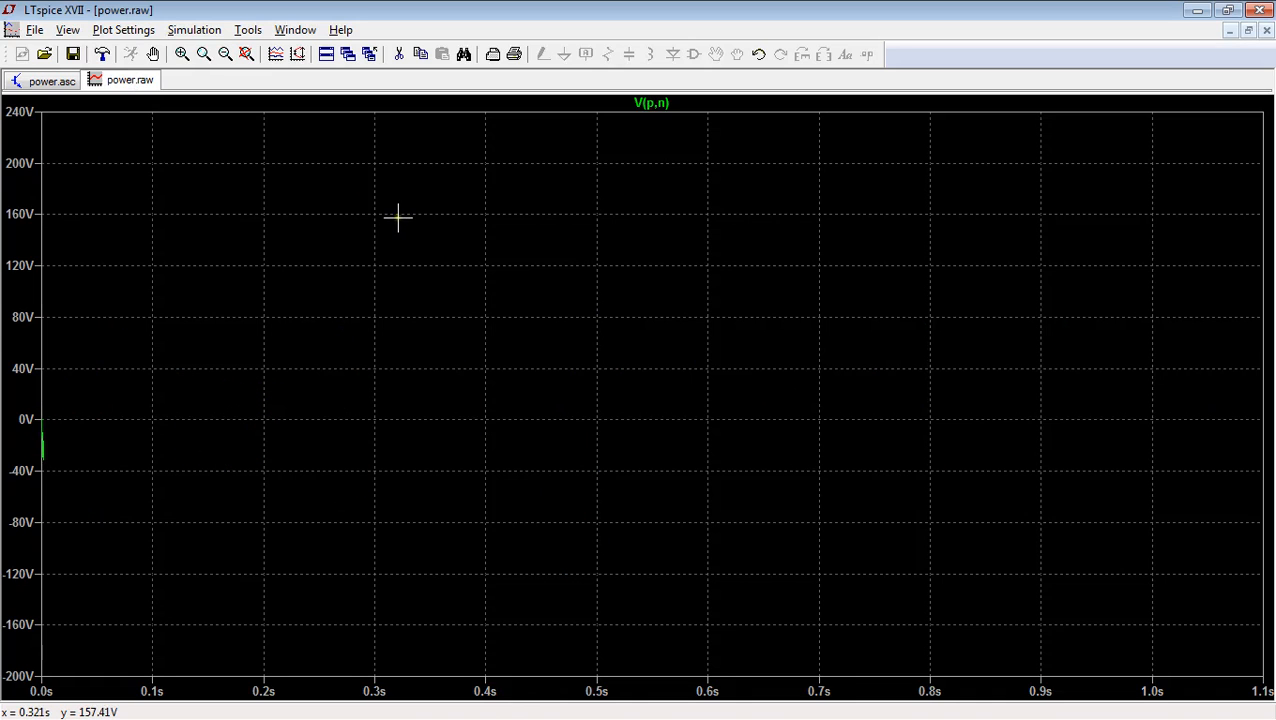
click(52, 81)
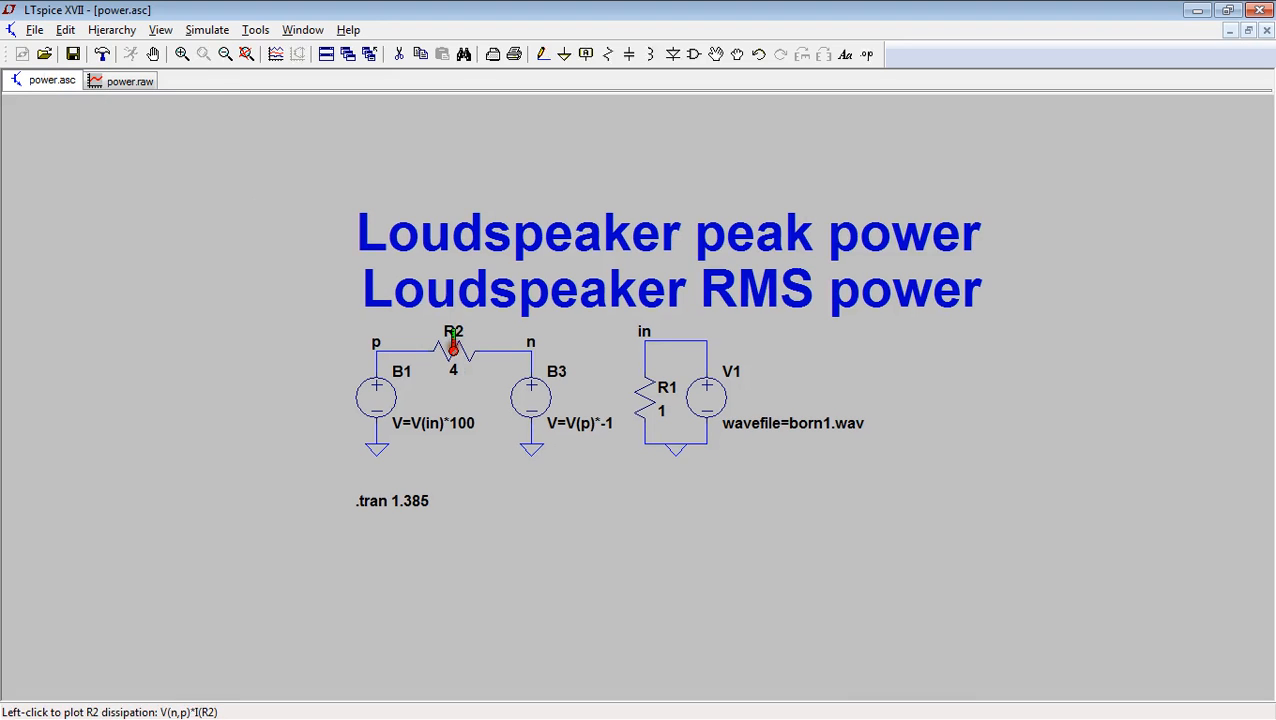
click(140, 88)
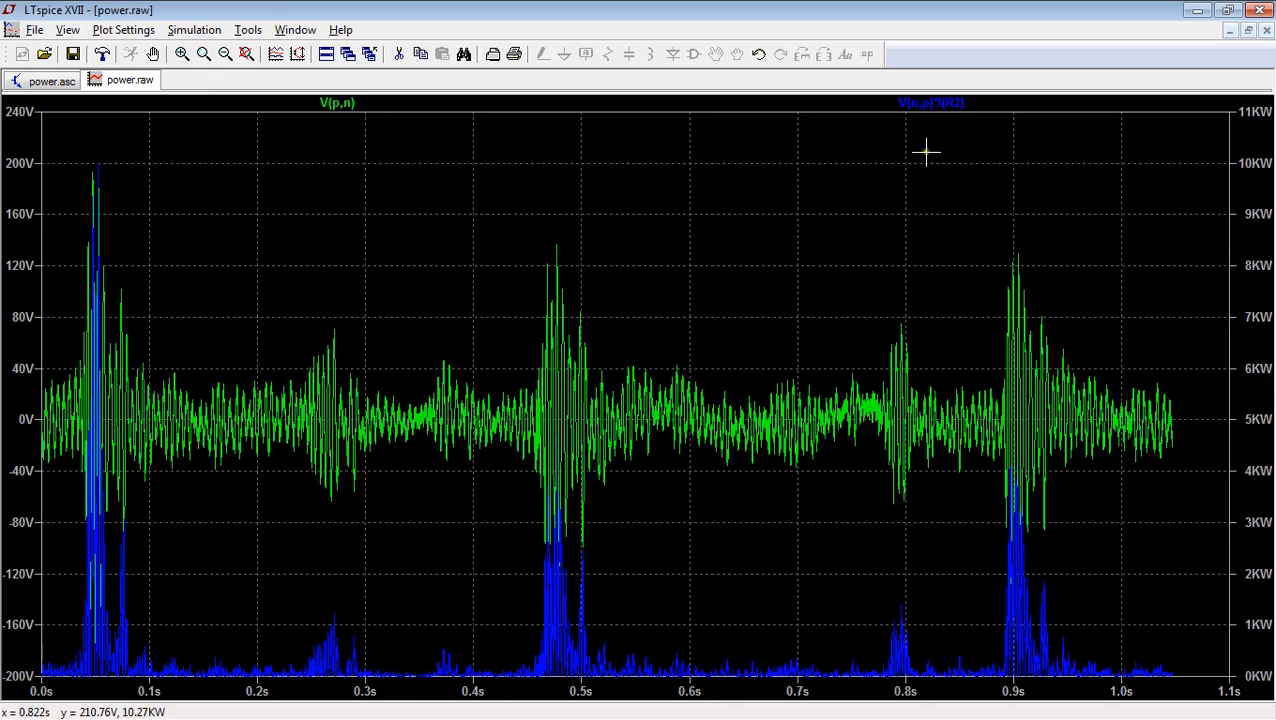
Delete the V(p,n) trace and examine the highest peak of R2's power waveform.
right_click(340, 103)
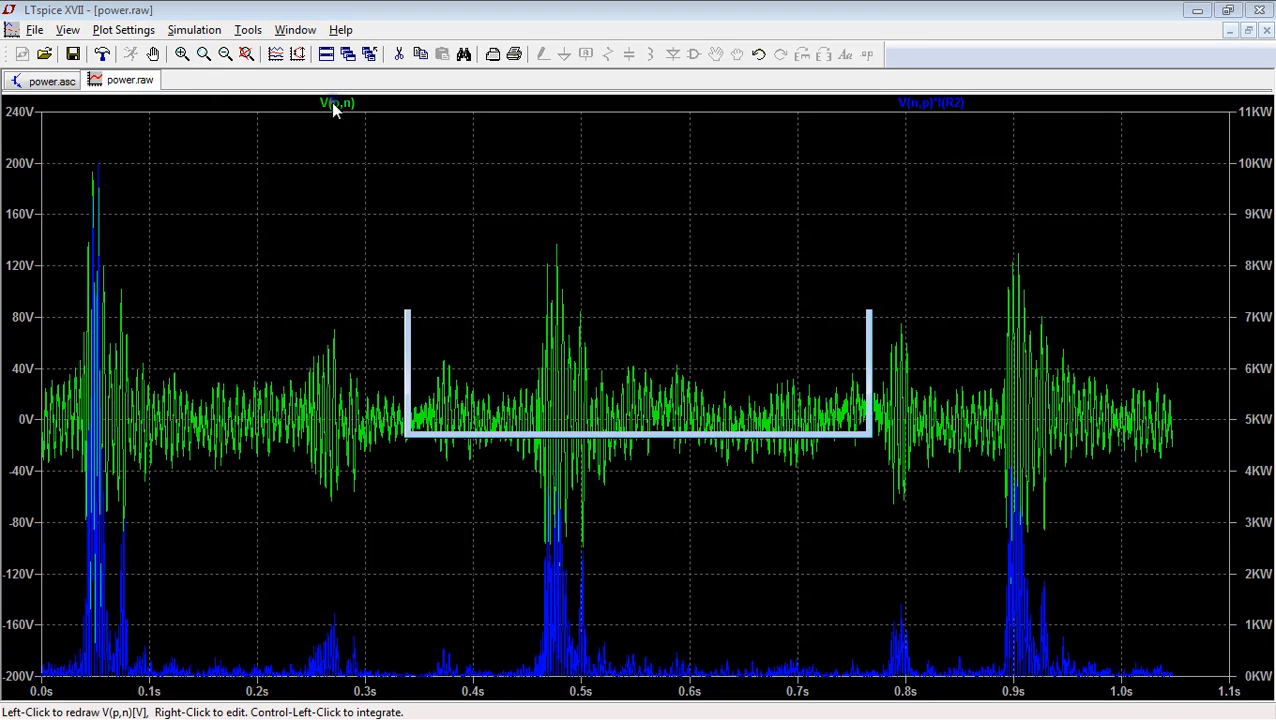
click(641, 420)
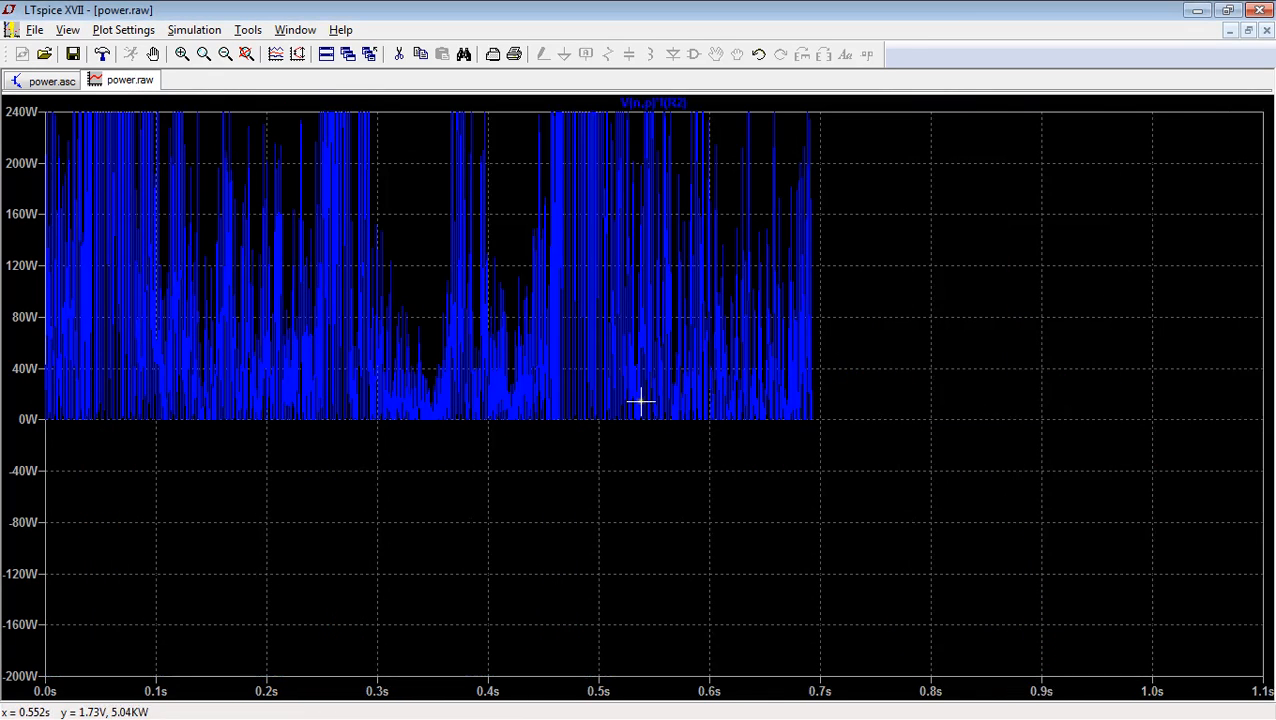
click(246, 54)
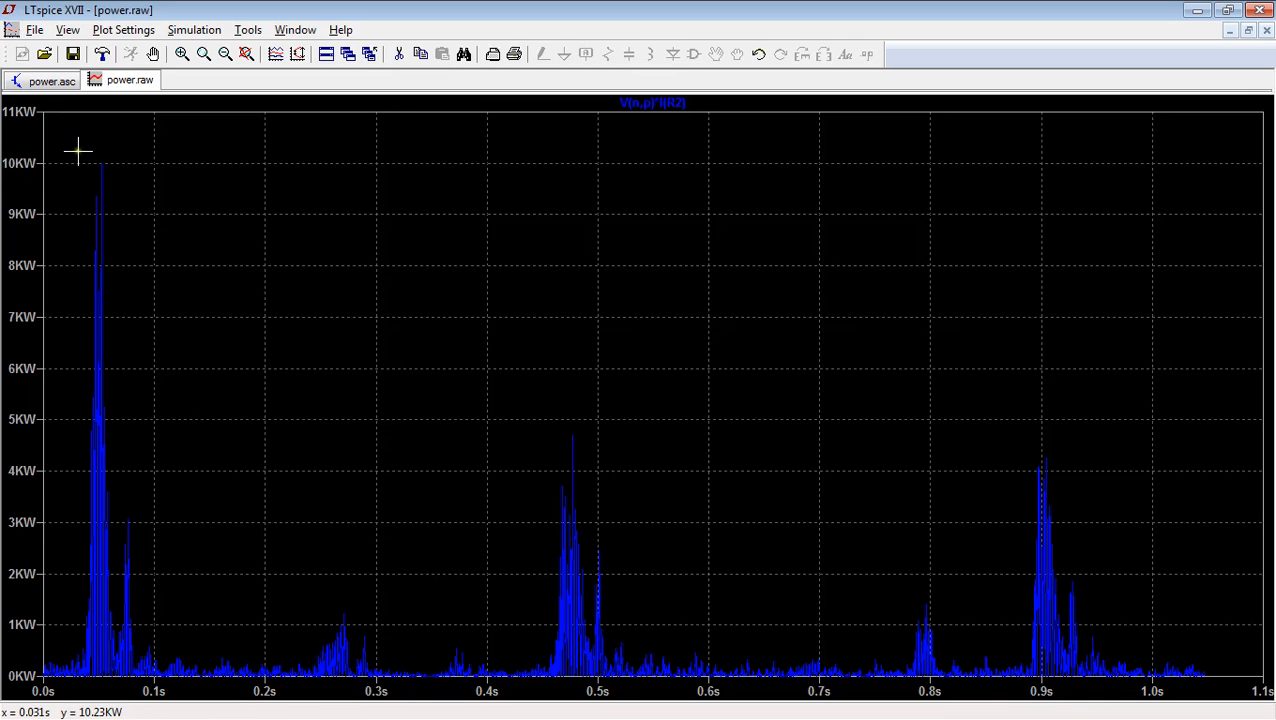
drag(81, 151, 121, 184)
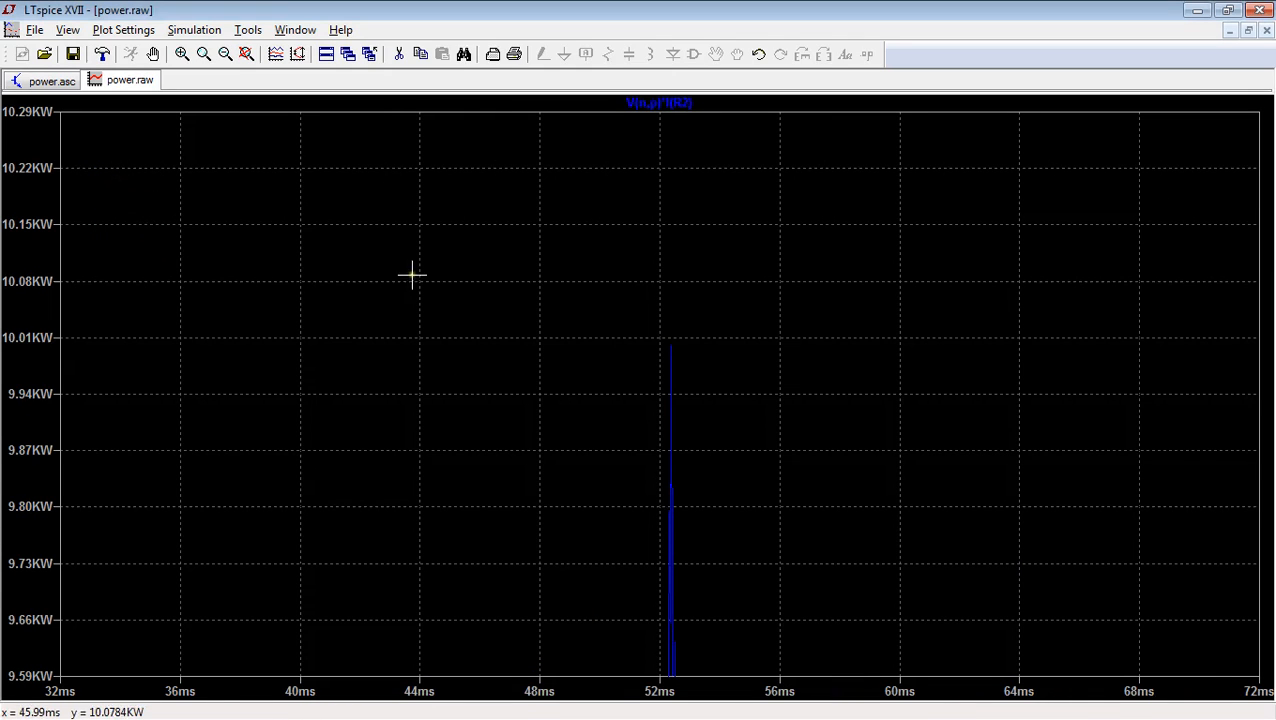
click(246, 54)
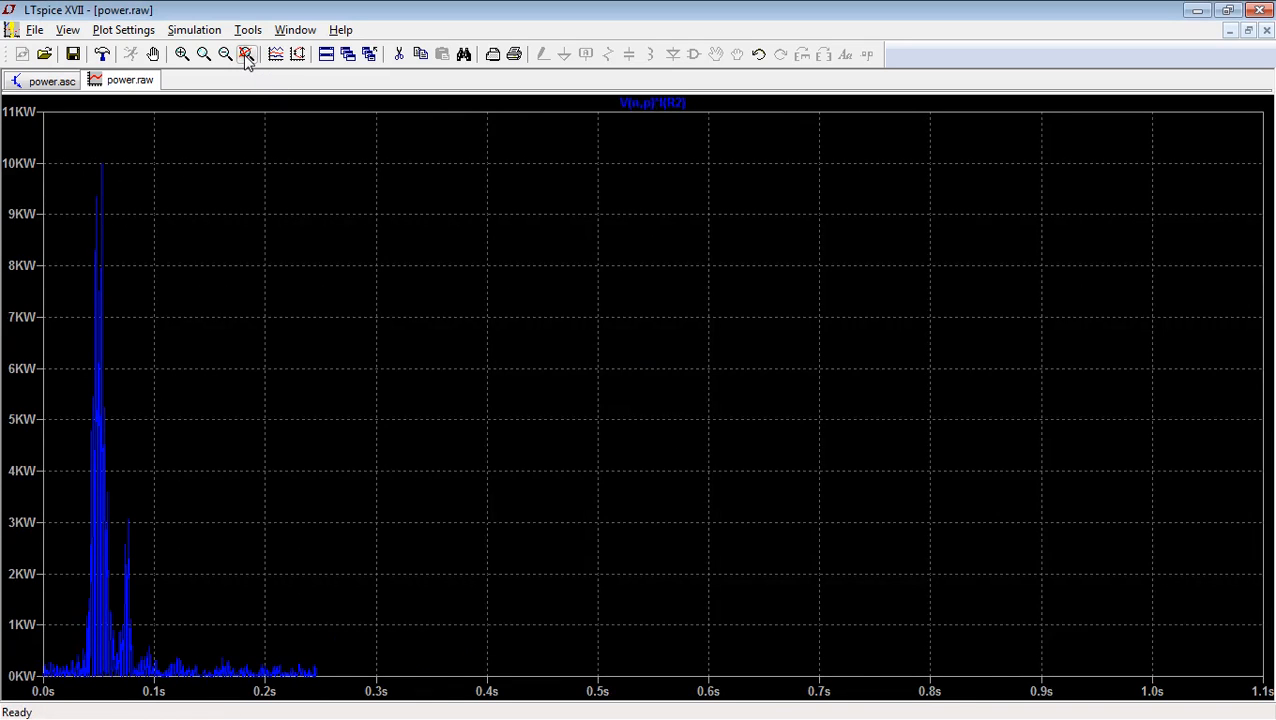
Try to integrate R2's power trace to get its average power.
ctrl+click(673, 101)
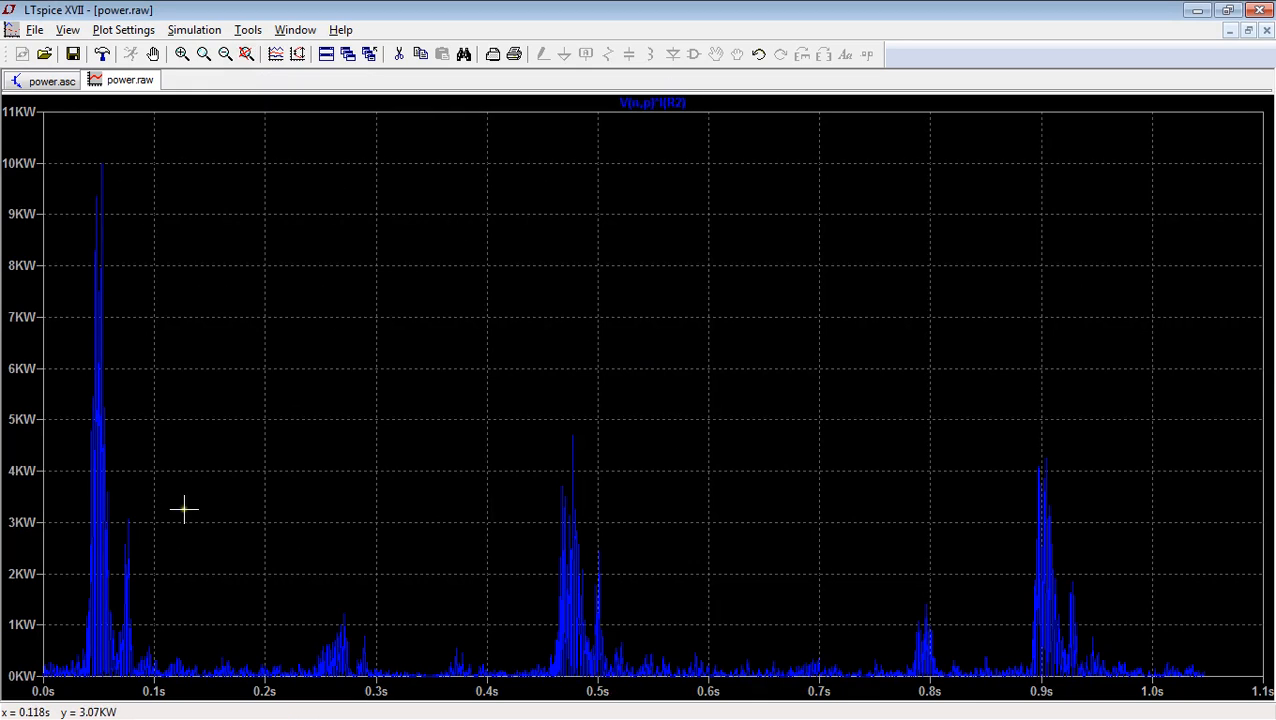
ctrl+click(668, 104)
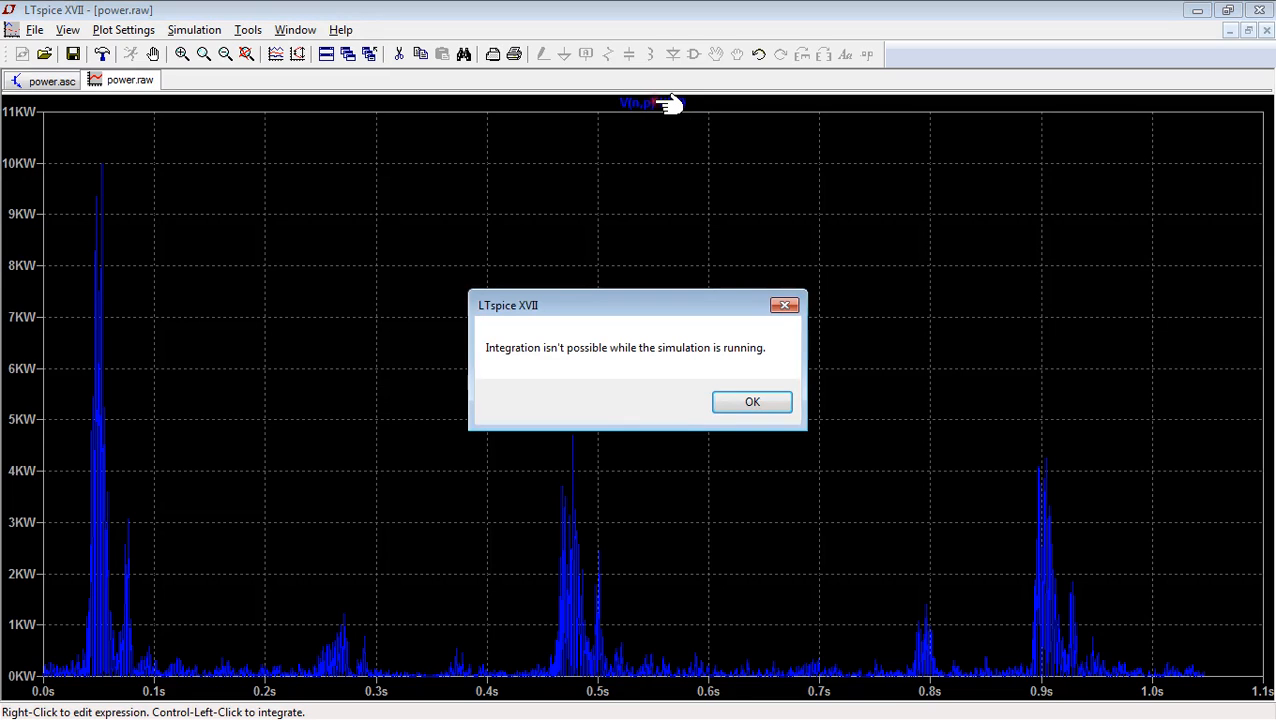
click(740, 401)
ctrl+click(672, 104)
click(746, 404)
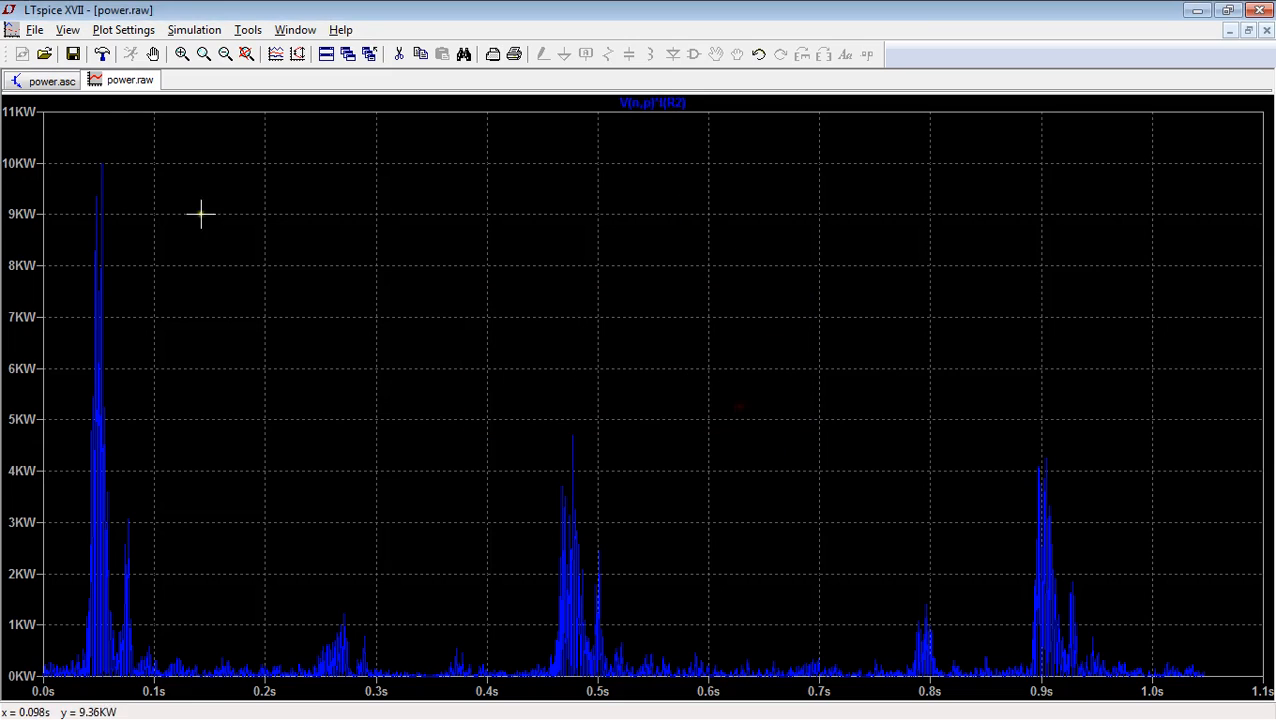
Try to halt the running simulation from the power.asc schematic and integrate R2's power trace again.
click(55, 80)
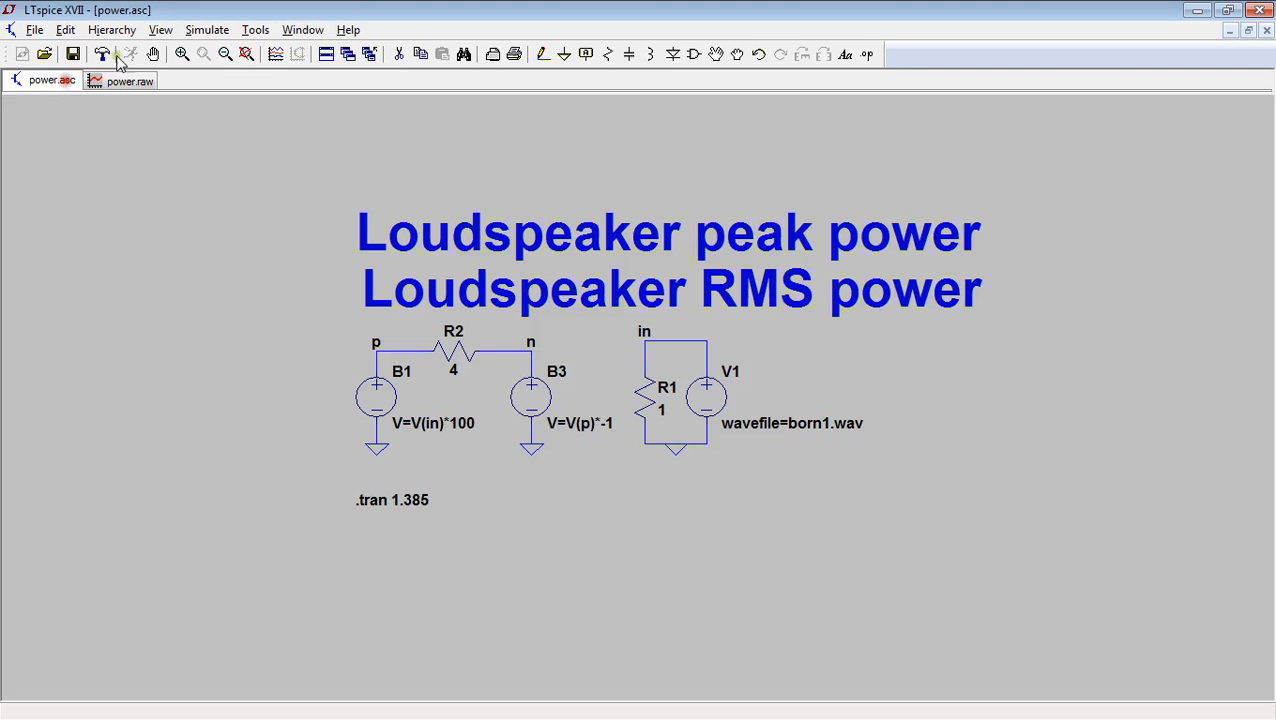
click(224, 55)
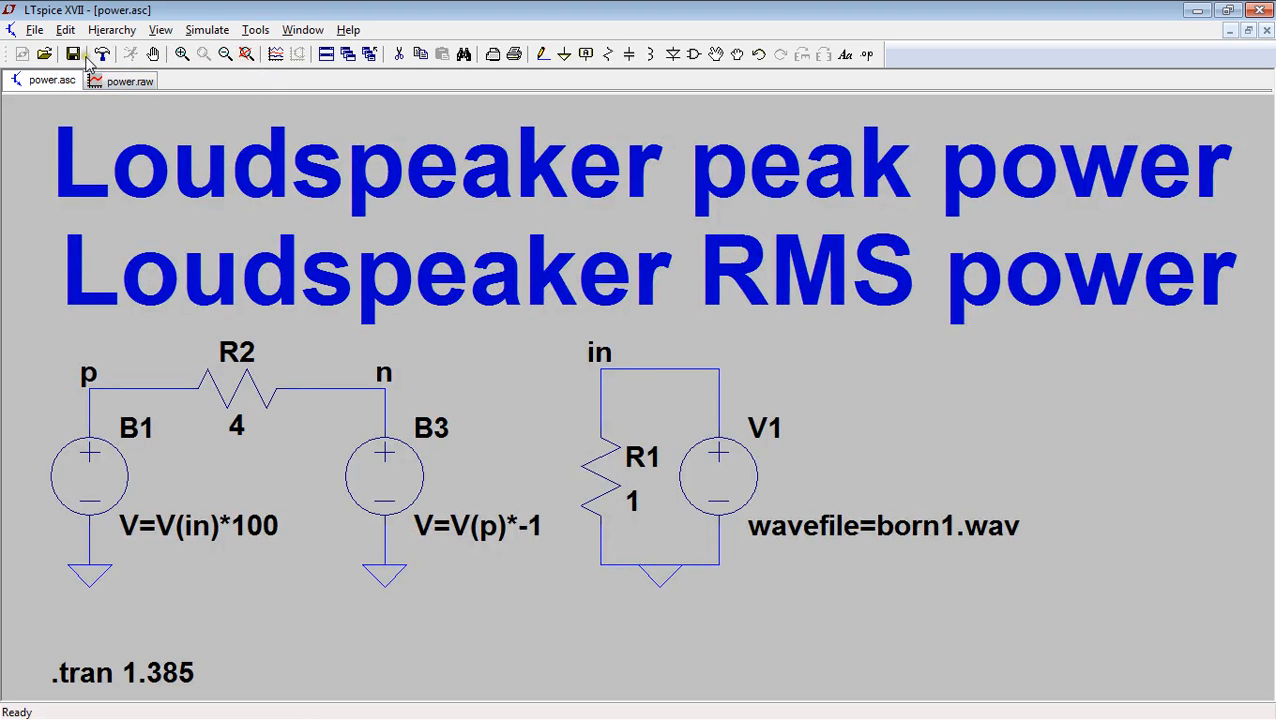
click(203, 31)
click(226, 89)
click(128, 84)
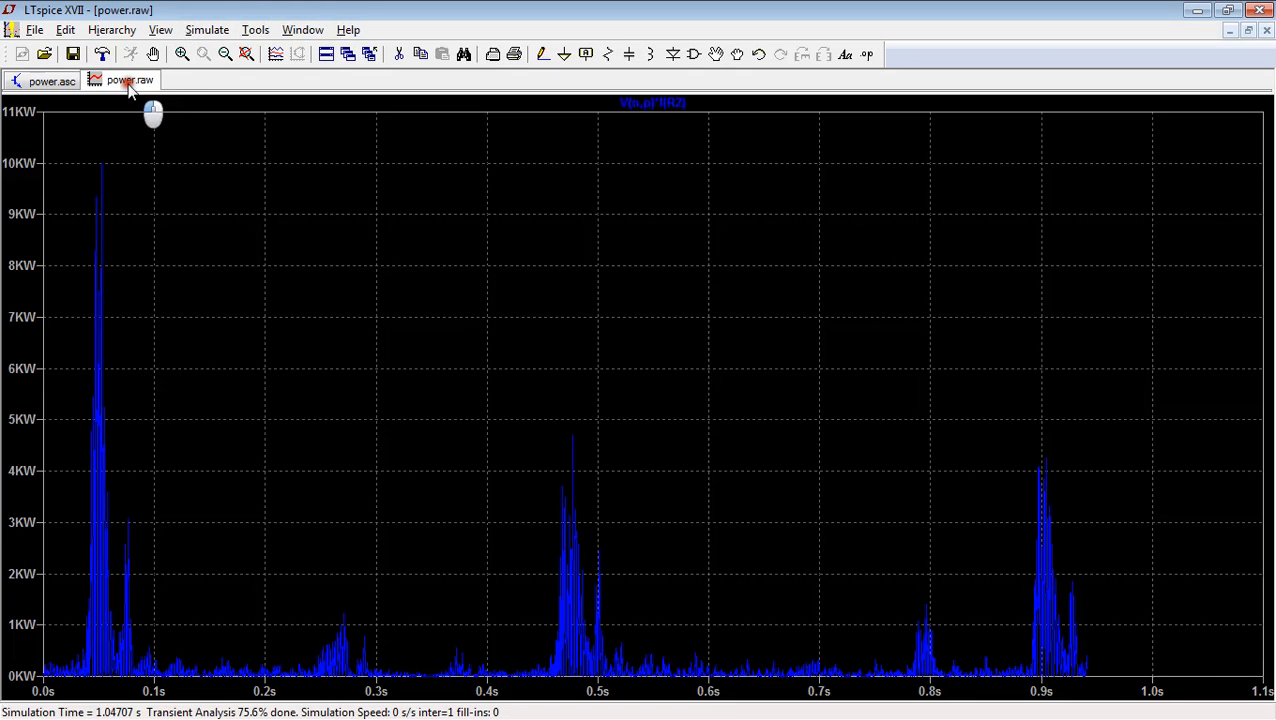
ctrl+click(645, 104)
click(763, 401)
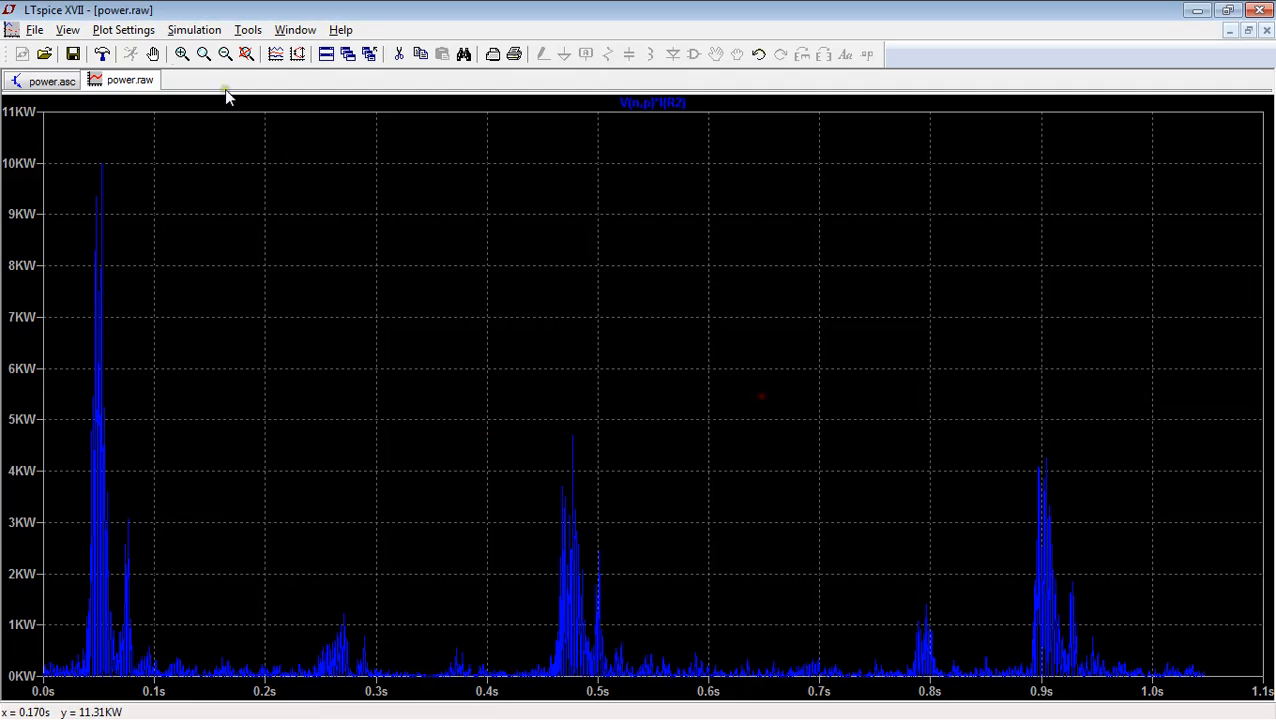
Save the power.asc schematic and halt the running simulation.
click(68, 86)
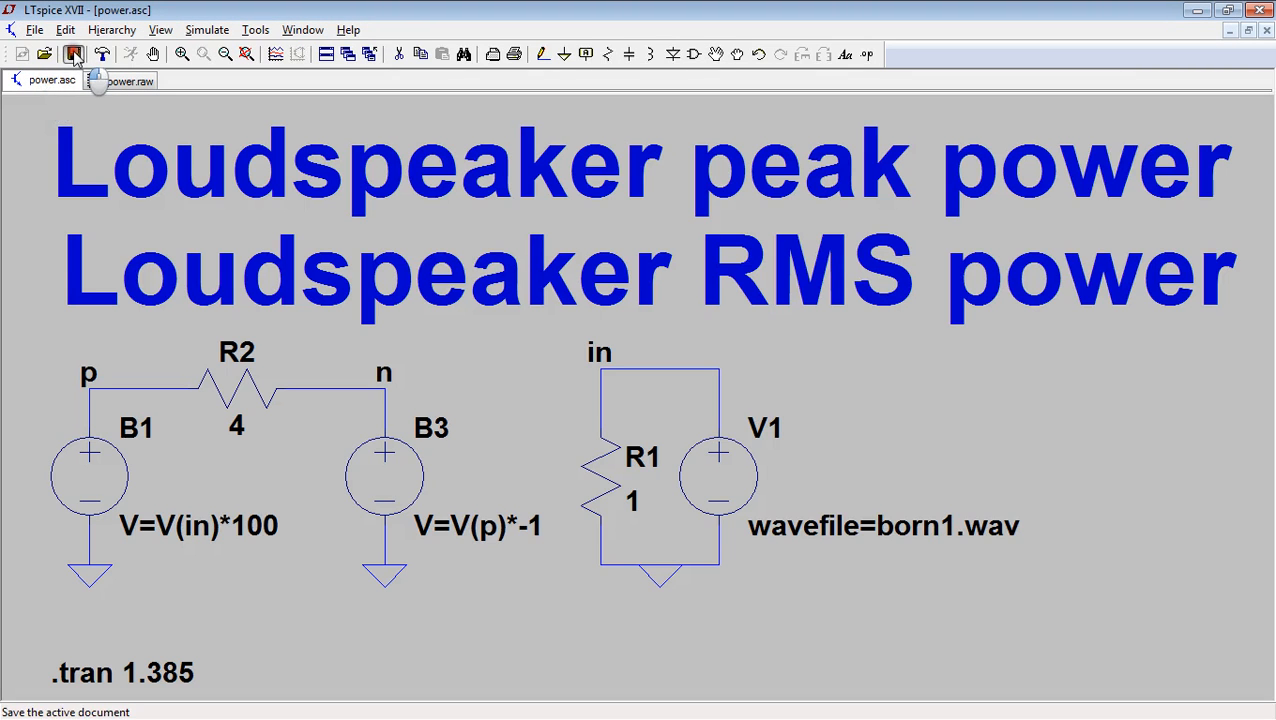
click(207, 30)
click(239, 68)
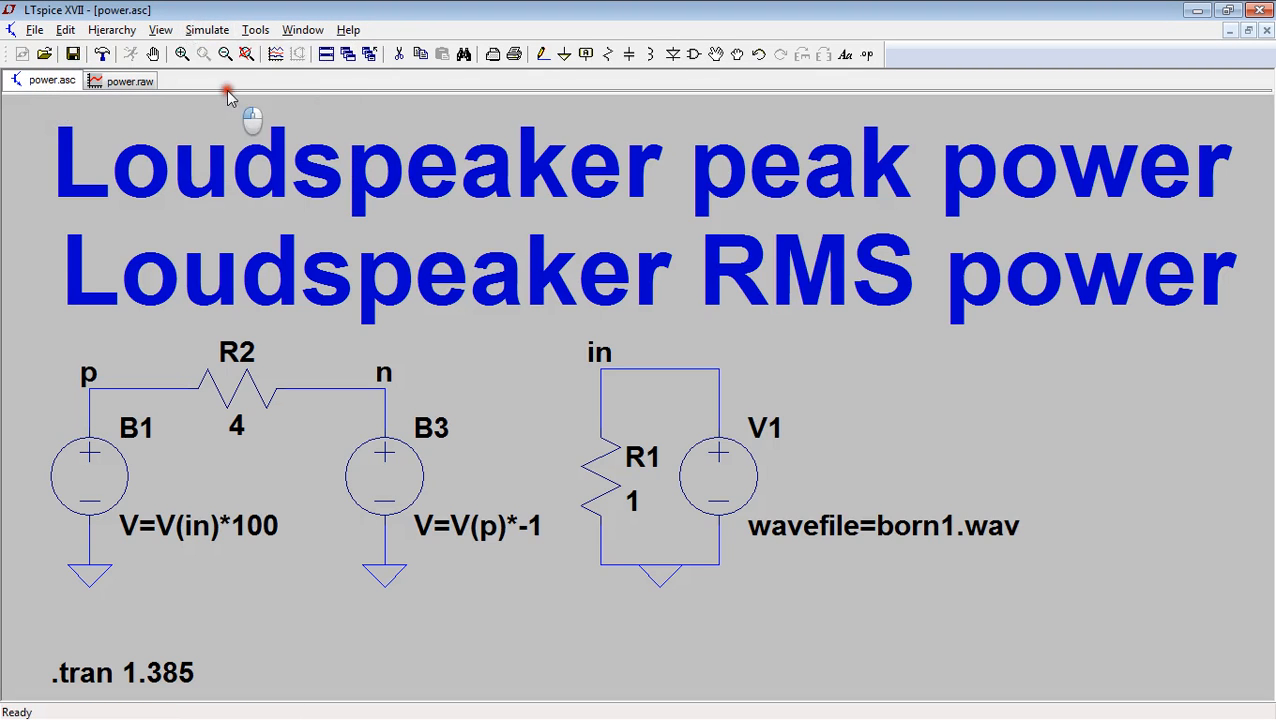
Try to stop the running simulation from the power.raw waveform plot and from the power.asc schematic.
click(142, 88)
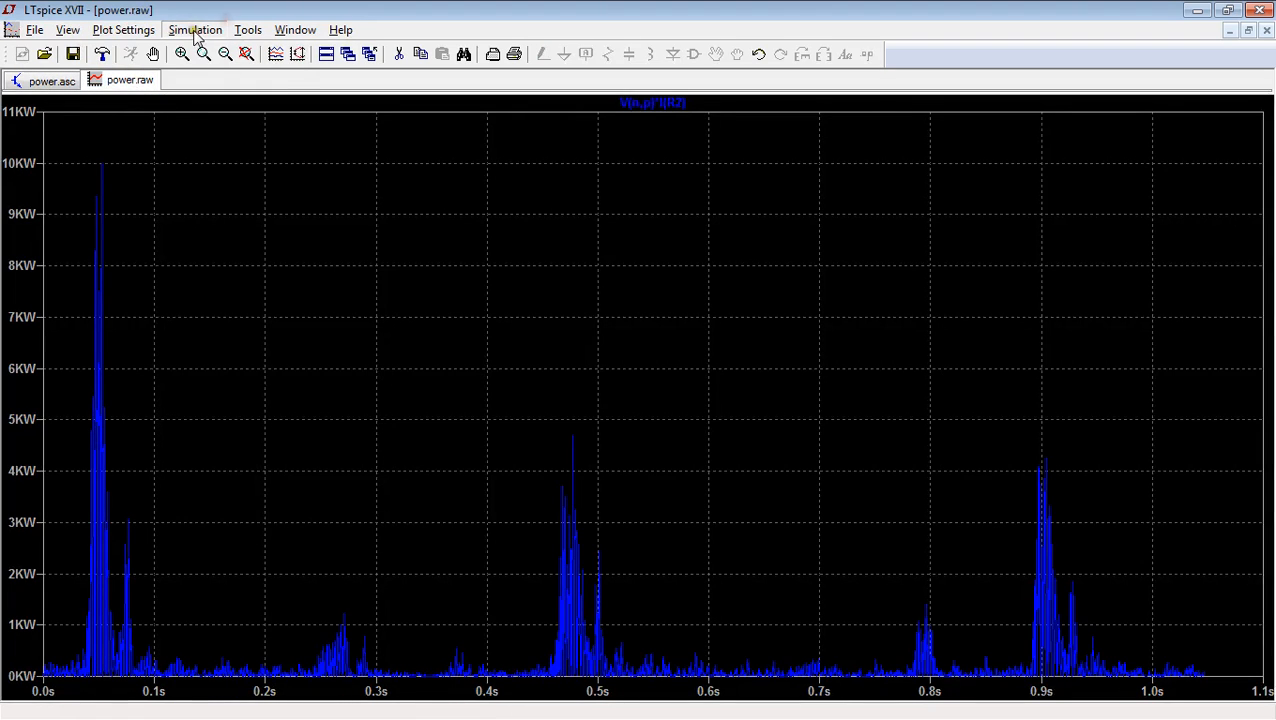
click(195, 30)
click(199, 69)
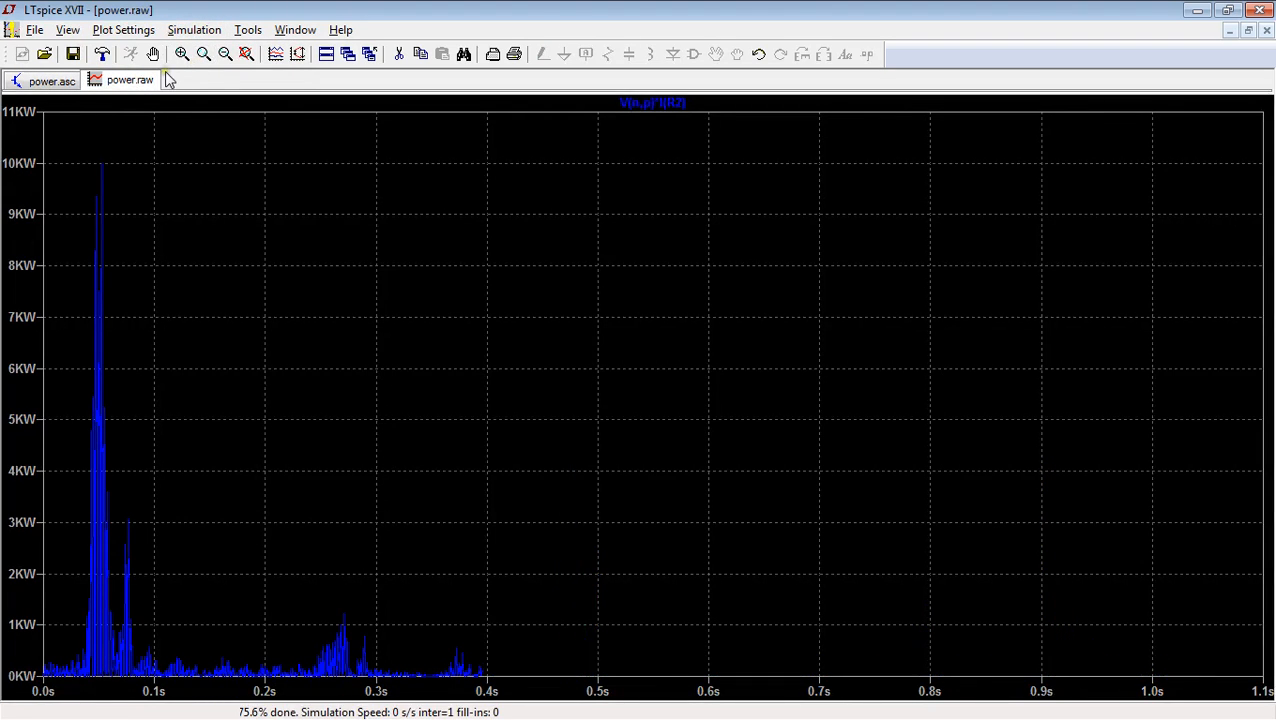
click(46, 84)
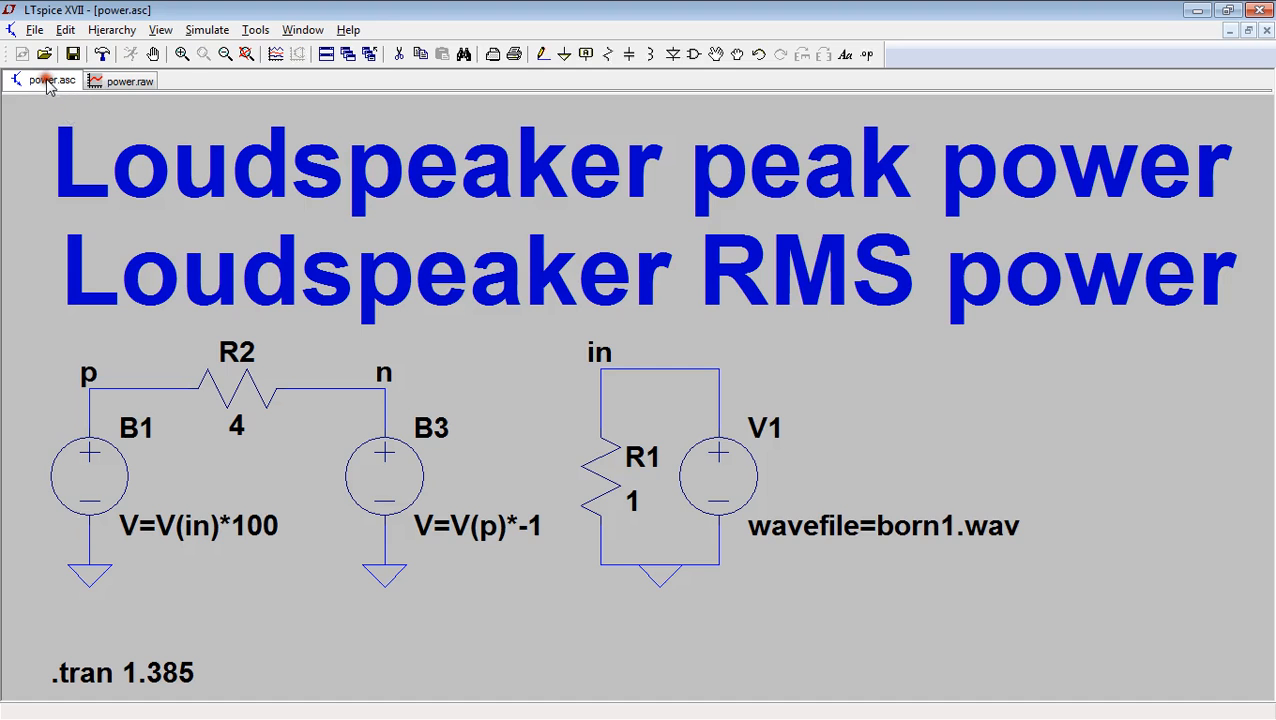
click(207, 30)
click(217, 75)
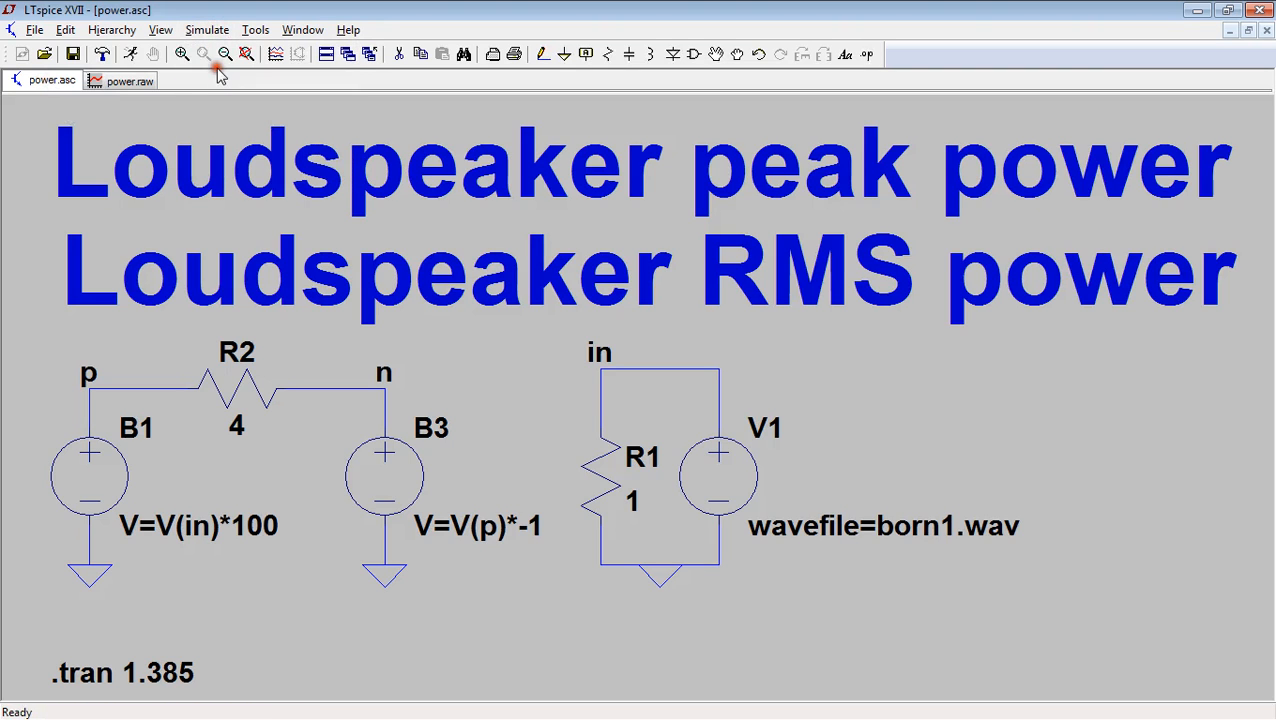
Save the power.raw plot settings and try to rerun the simulation from the power.asc schematic.
click(143, 84)
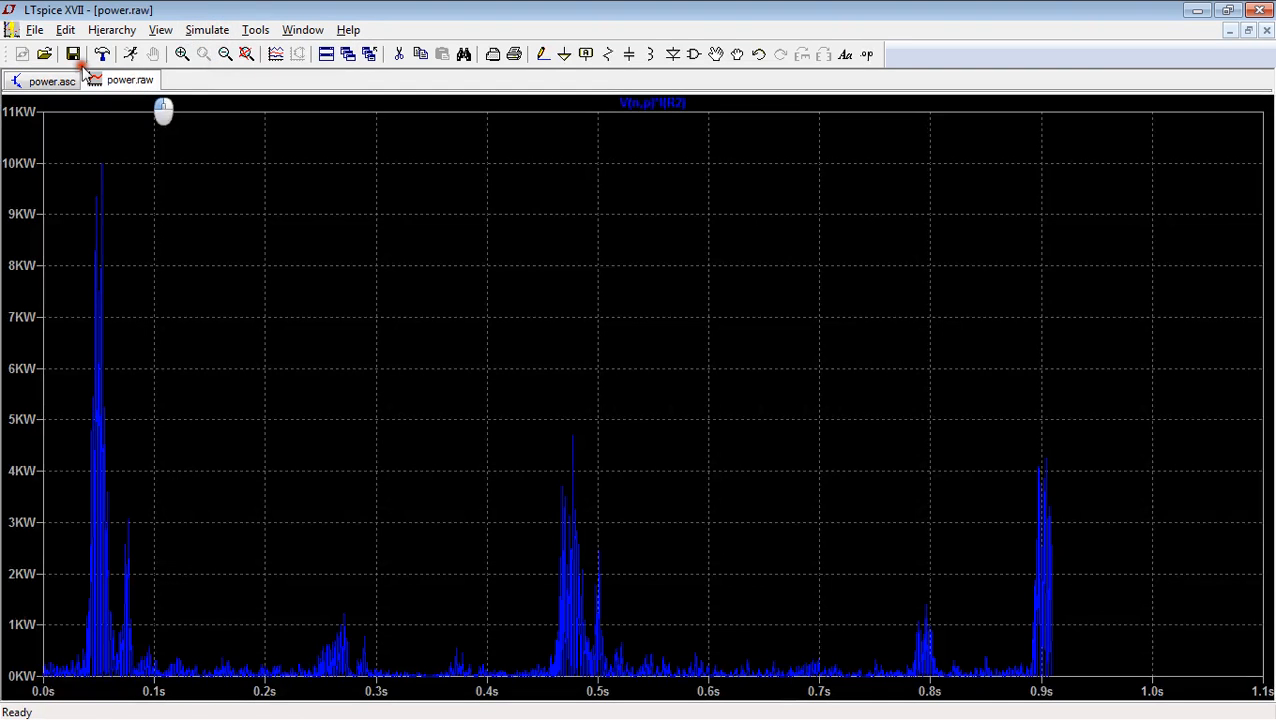
click(72, 55)
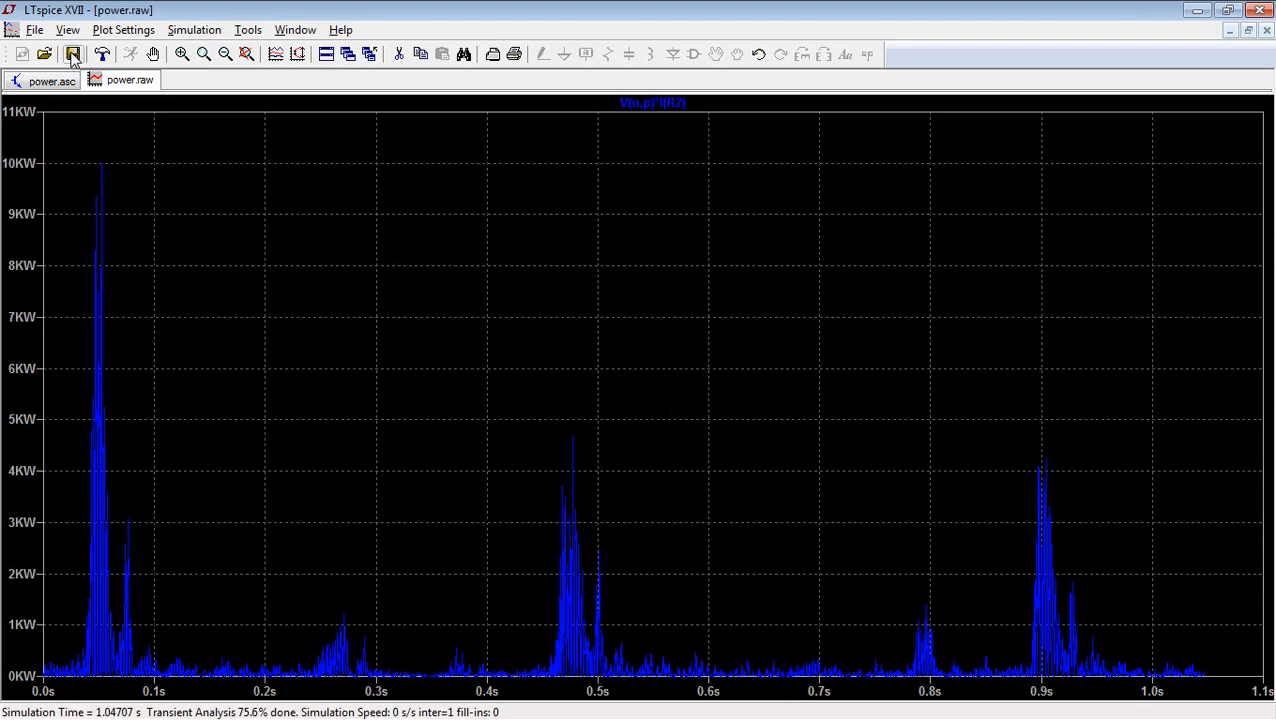
click(63, 85)
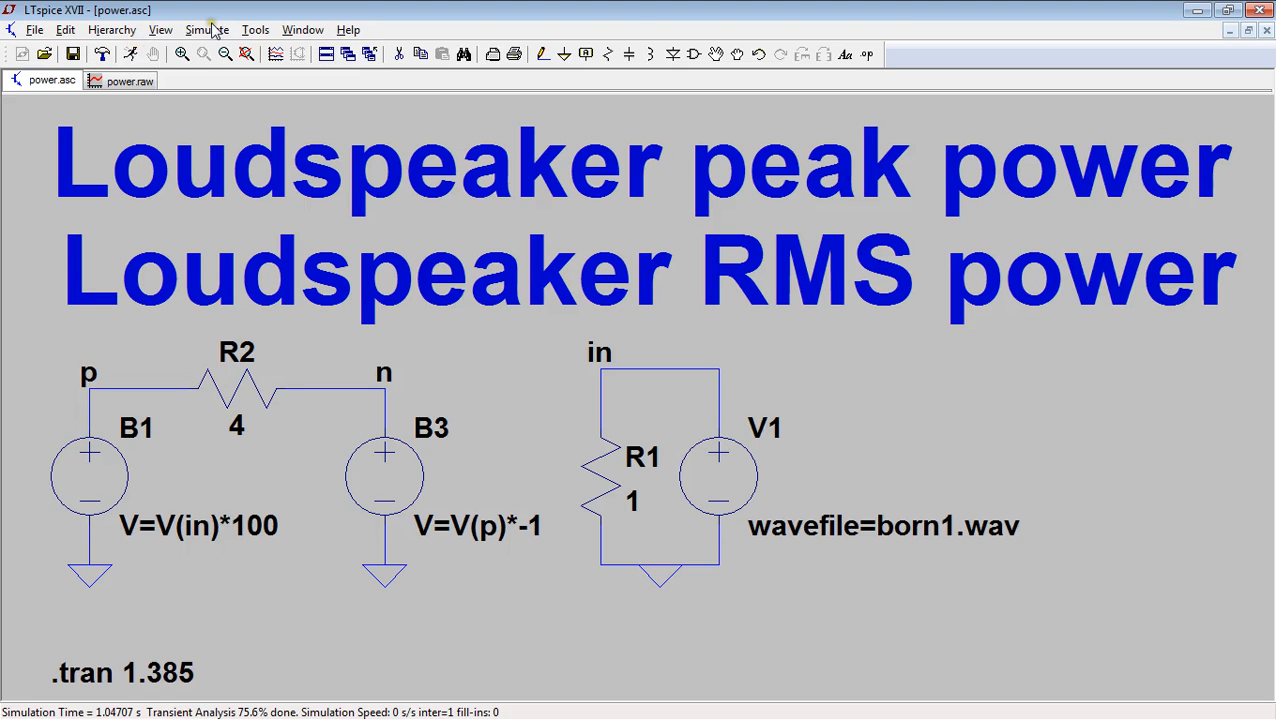
click(208, 30)
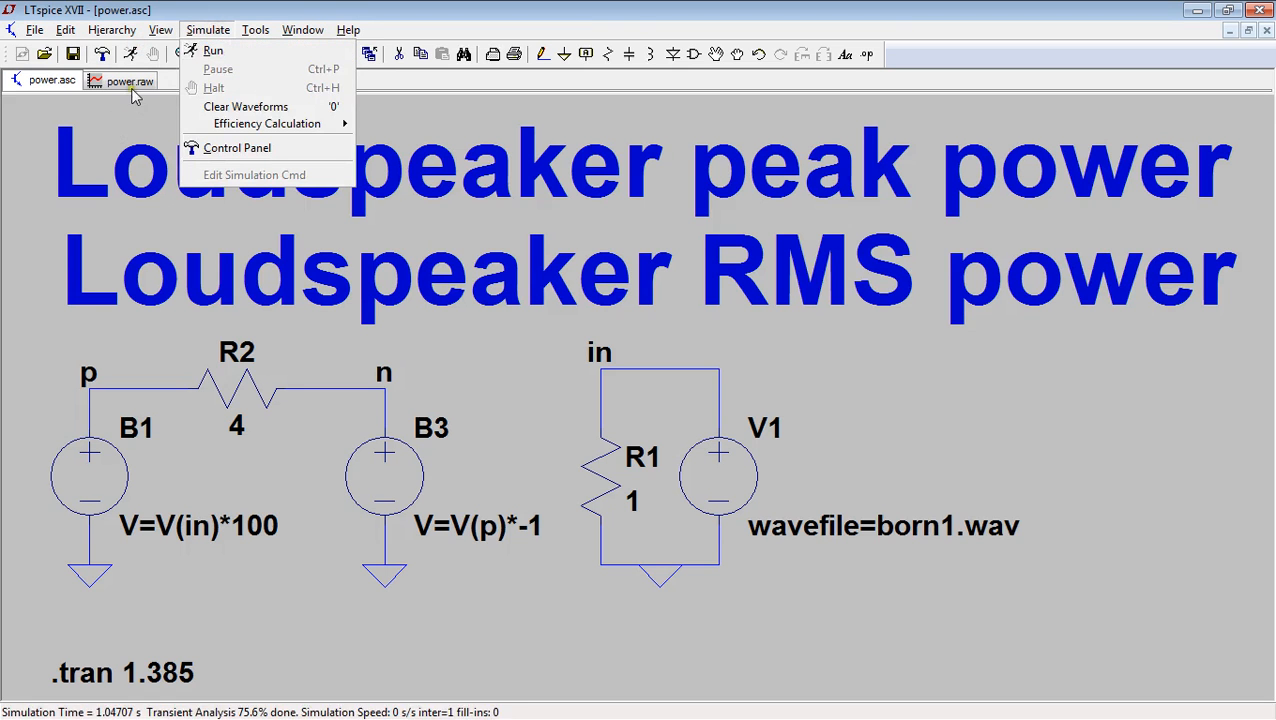
click(224, 55)
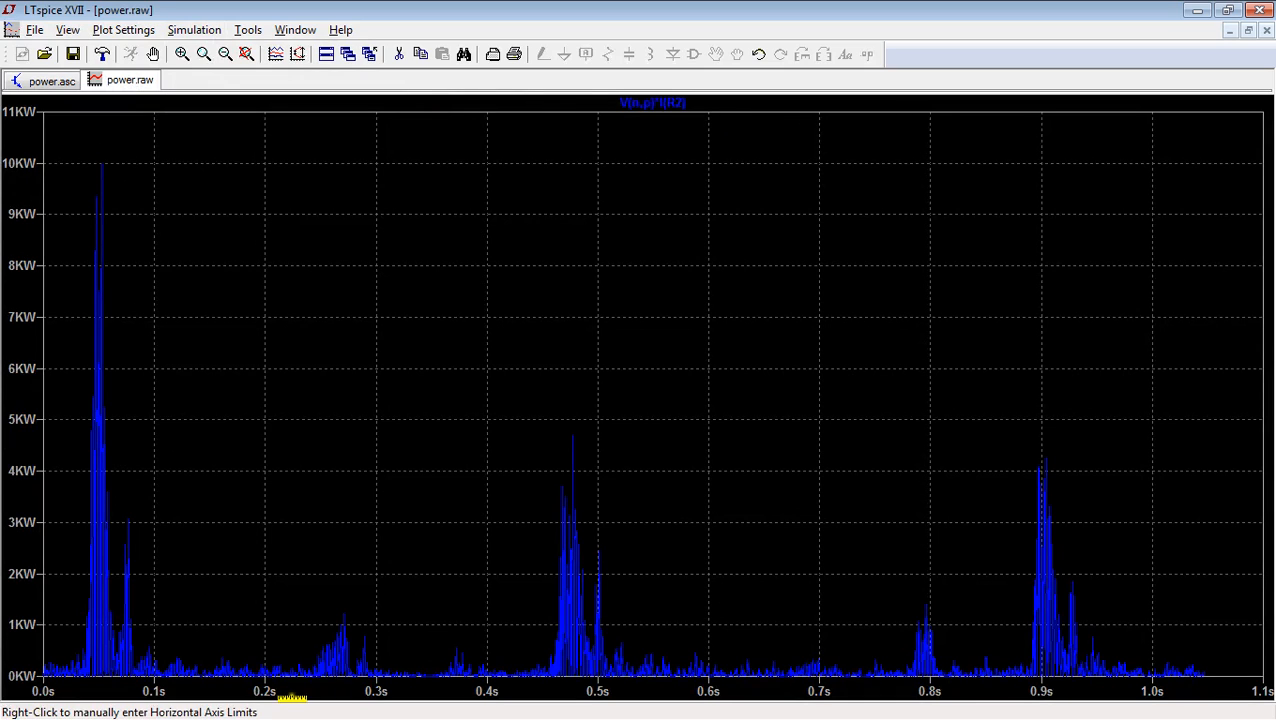
Try to integrate R2's power trace V(n,p)*I(R2) in the power.raw plot.
mouse_move(686, 166)
mouse_down()
mouse_move(689, 102)
mouse_move(681, 165)
mouse_move(663, 157)
mouse_up()
ctrl+click(654, 102)
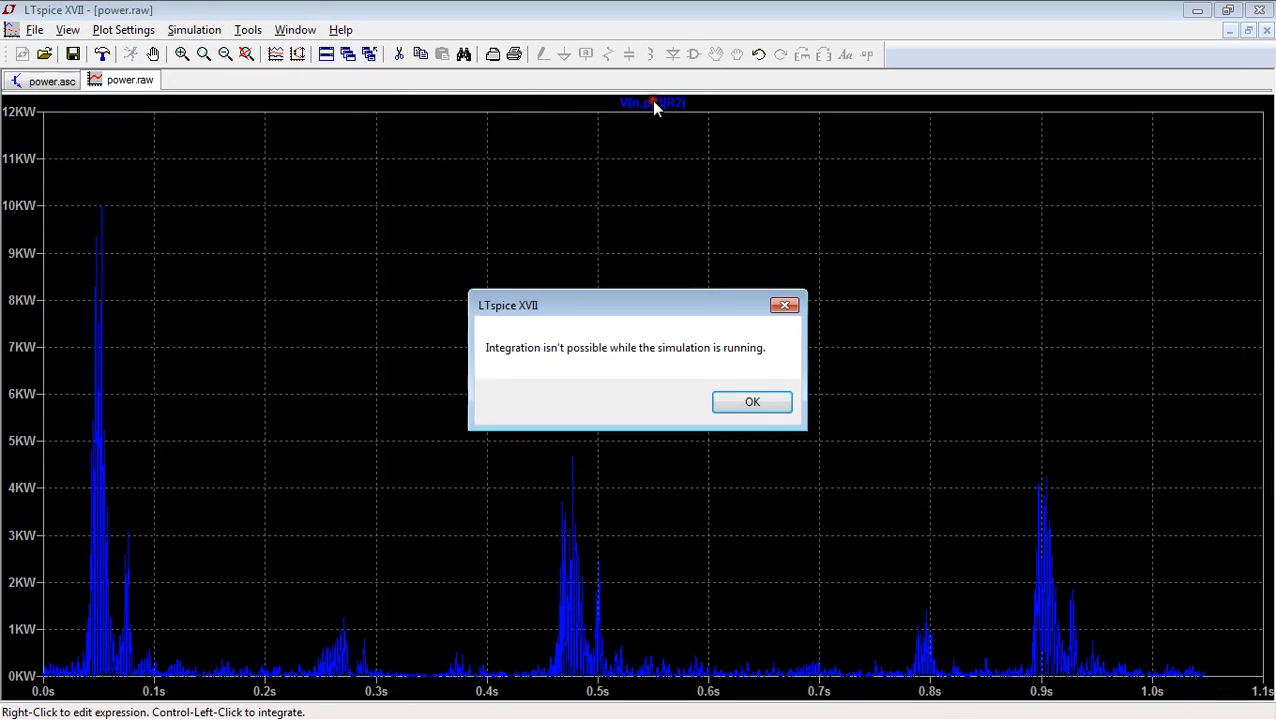
click(752, 402)
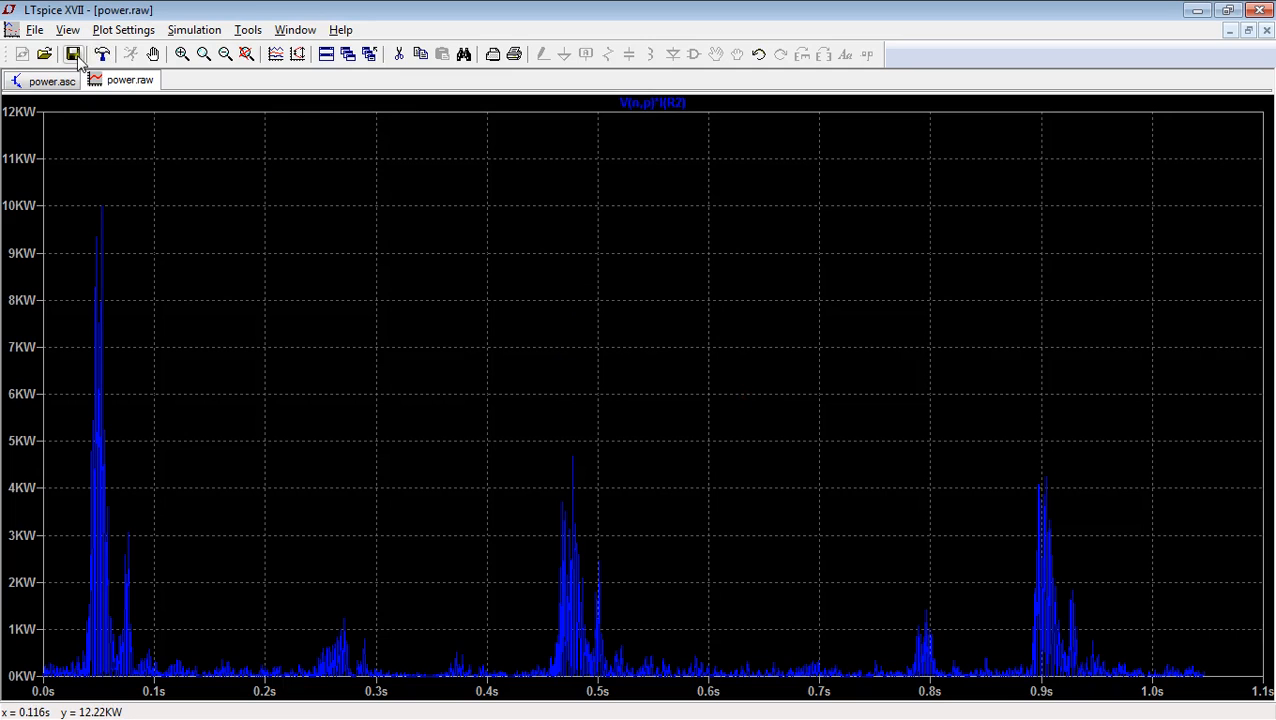
Restart LTspice, reopen the recent power.asc schematic and maximize the program window.
click(1197, 10)
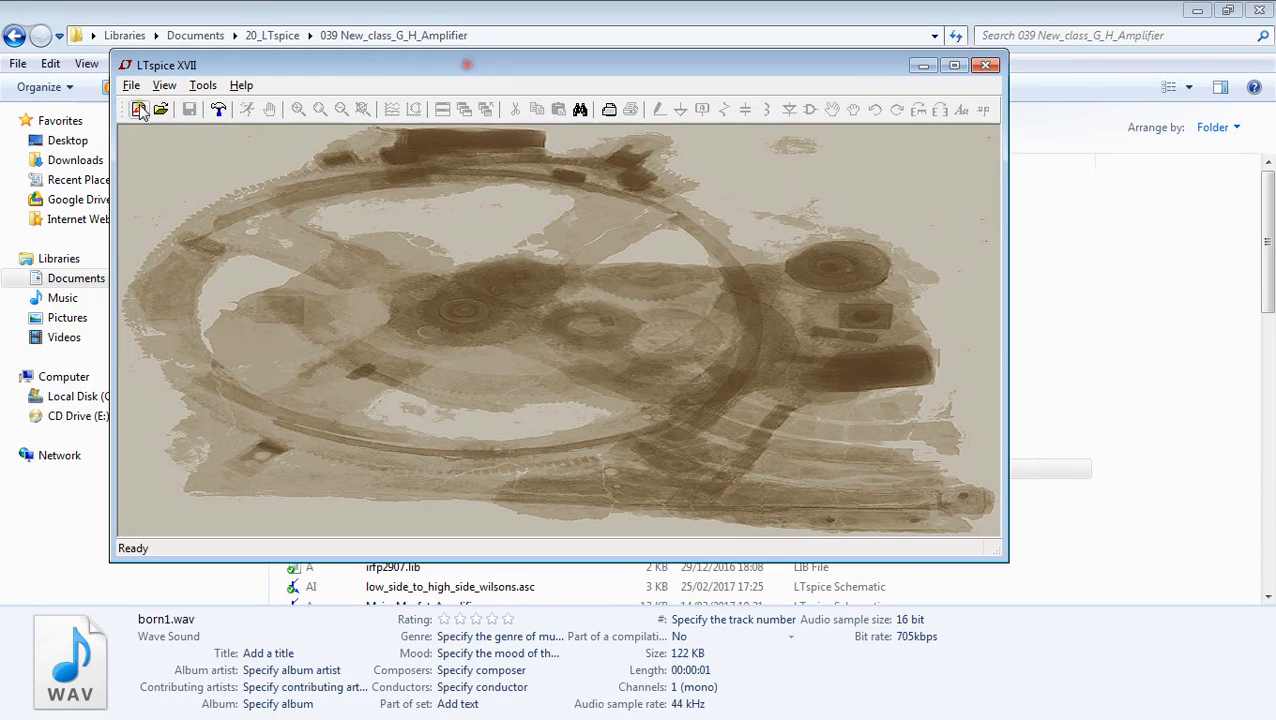
click(137, 87)
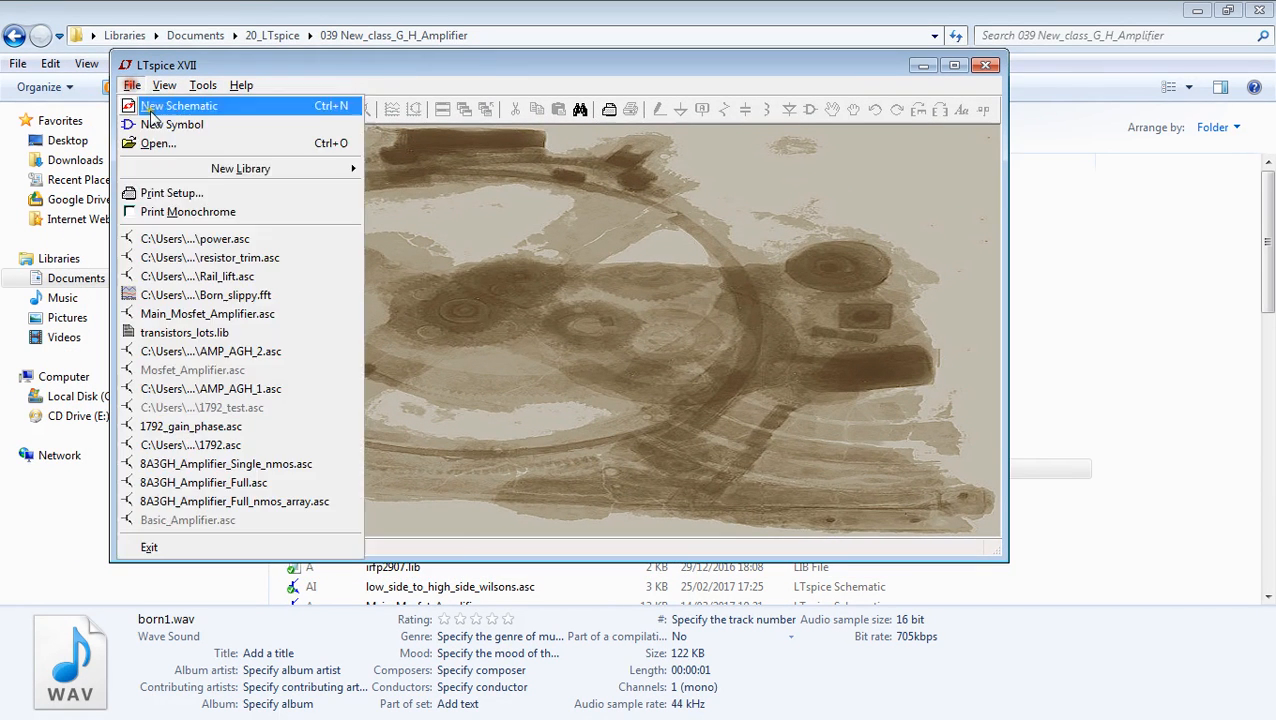
click(252, 242)
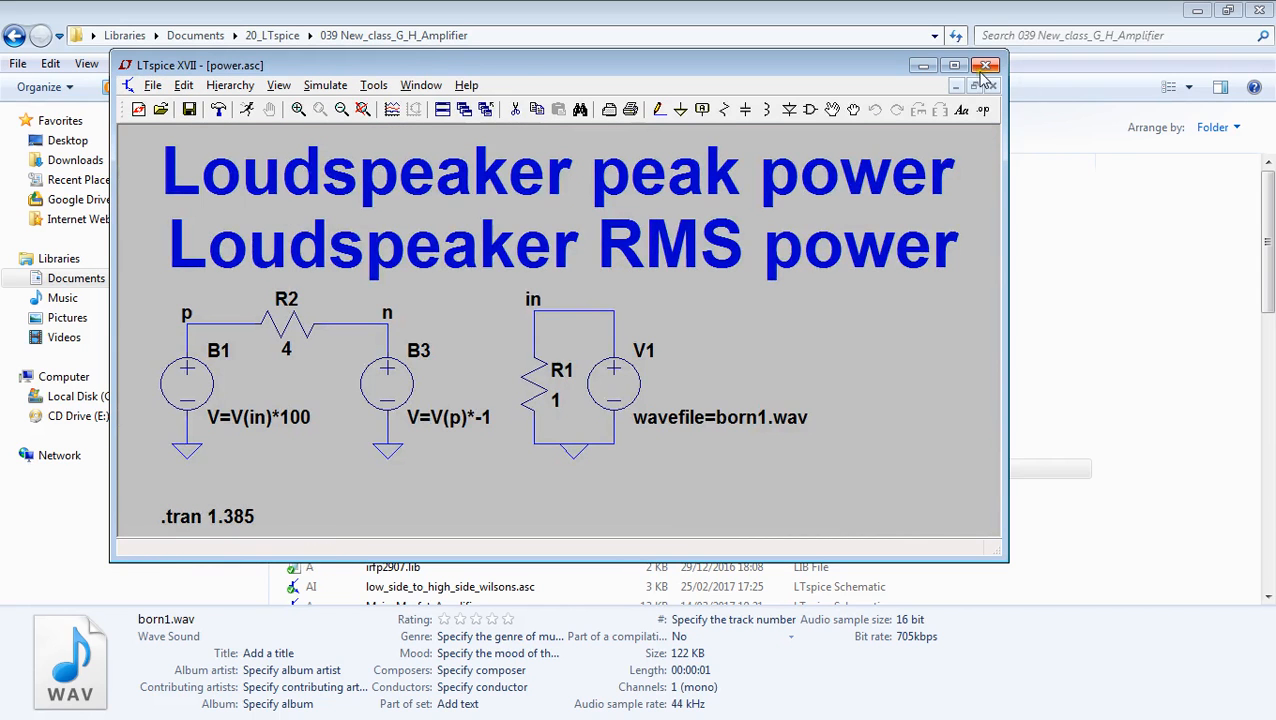
click(954, 65)
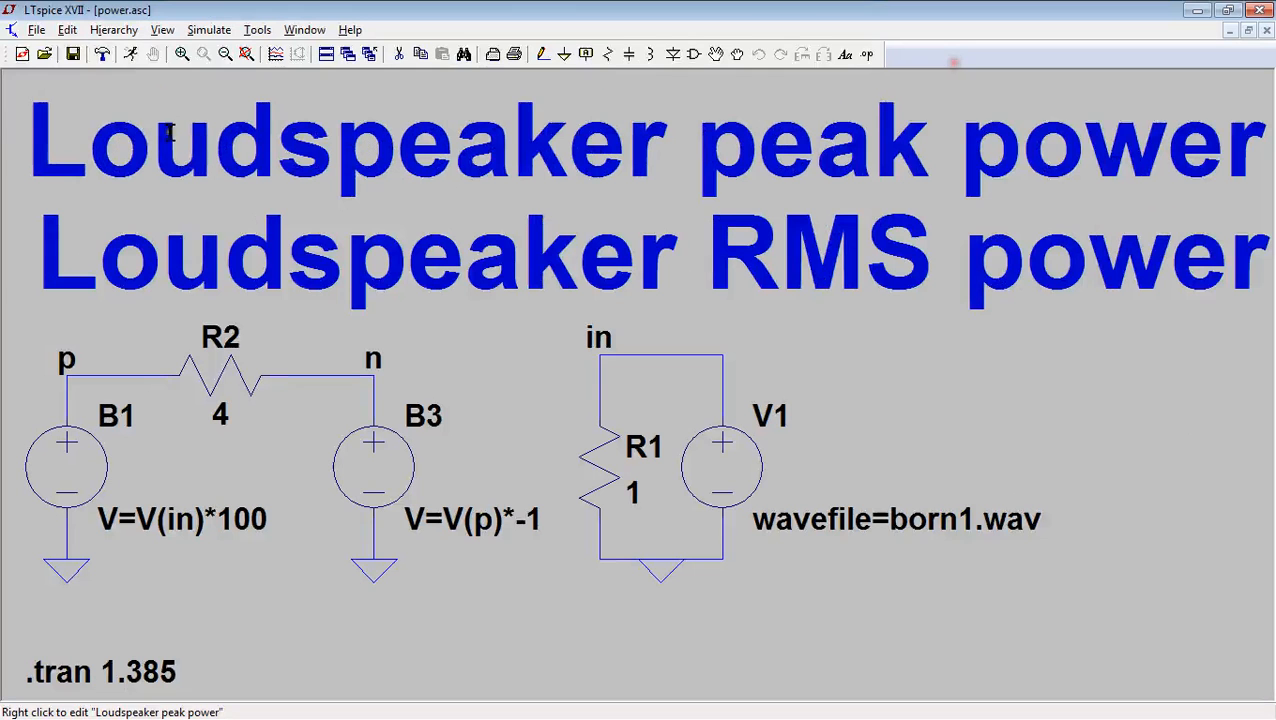
Run the power.asc simulation and maximize the power.raw waveform plot.
click(133, 55)
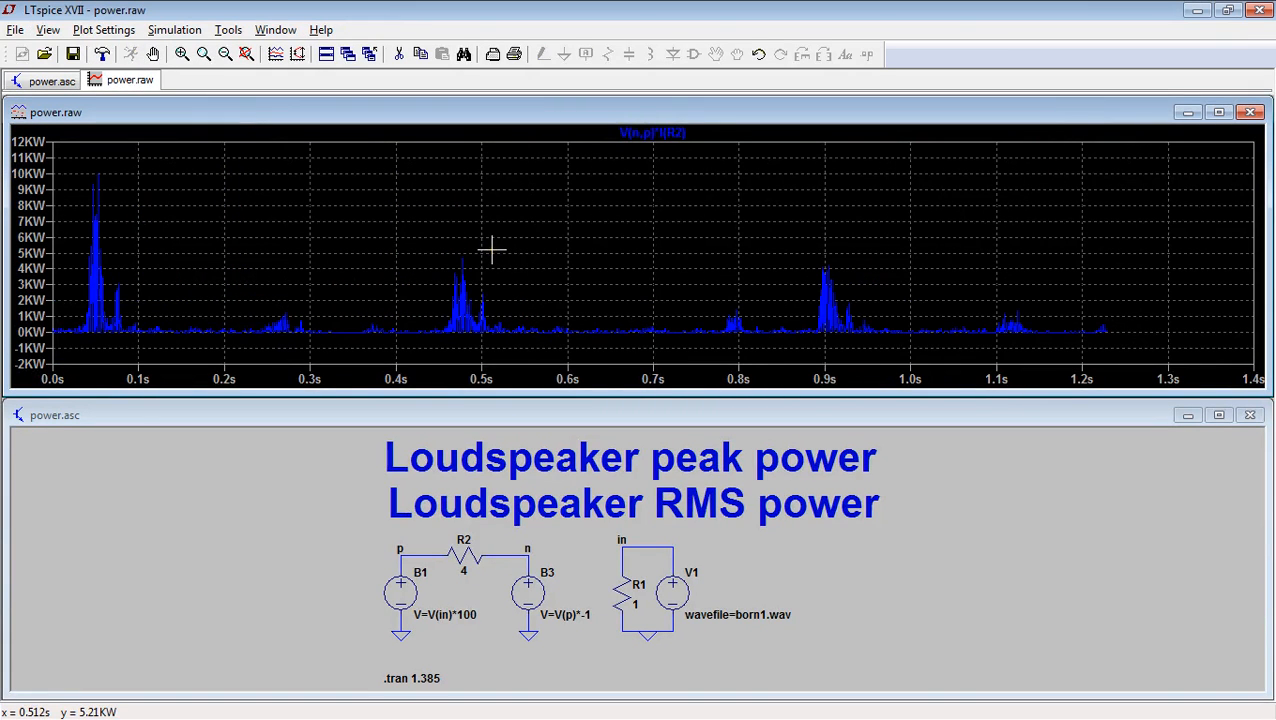
click(1220, 113)
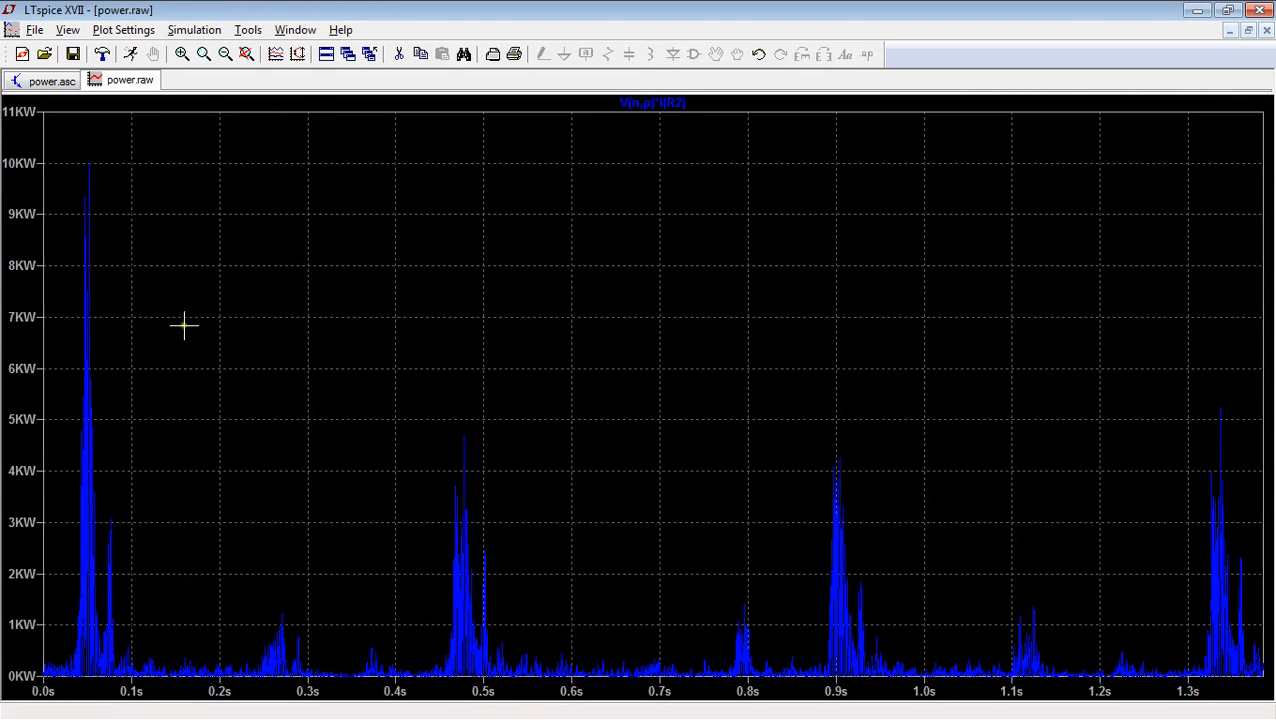
click(183, 31)
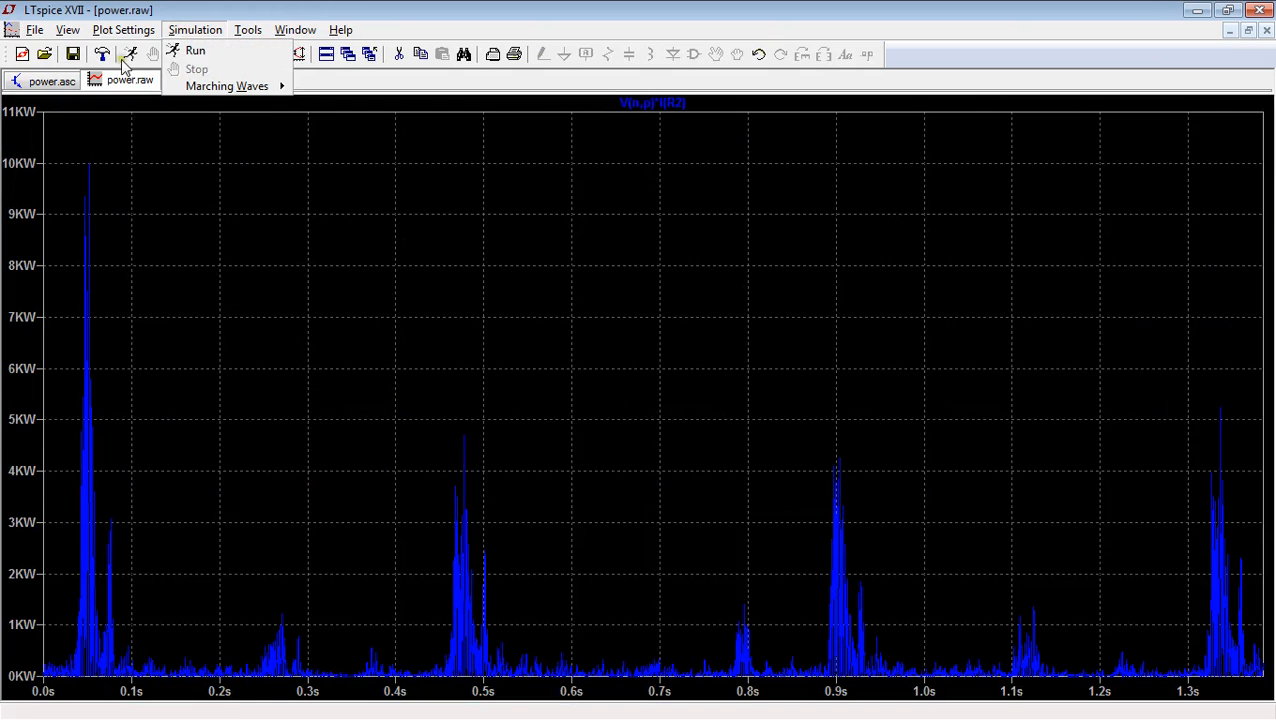
click(57, 84)
click(116, 80)
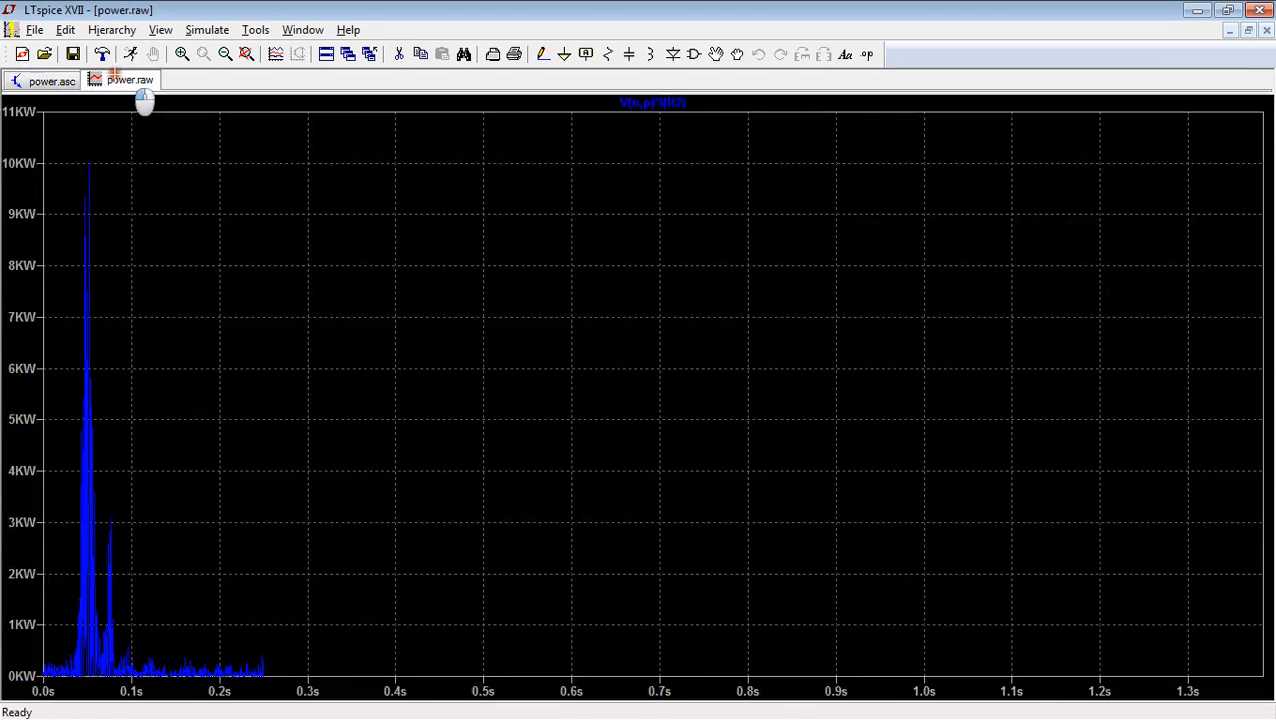
Integrate R2's power trace over the whole simulation, examine its average power and close the result.
ctrl+click(668, 103)
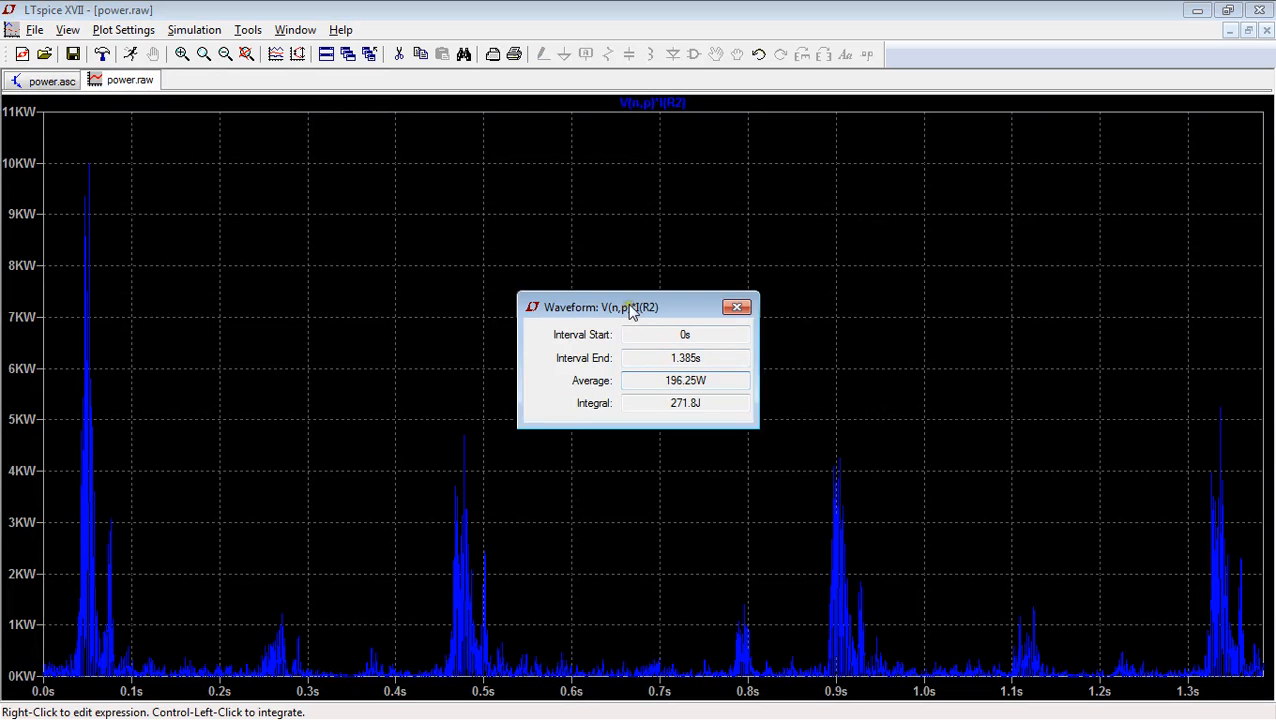
drag(632, 310, 478, 295)
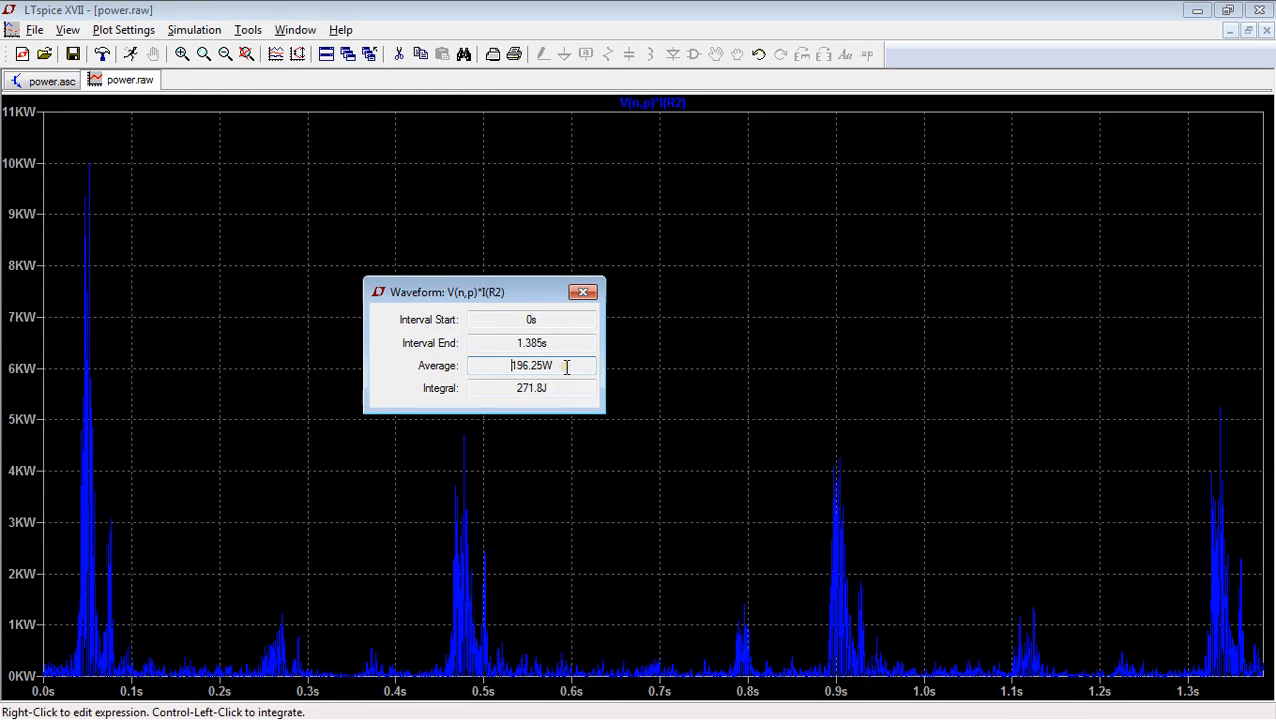
click(482, 360)
click(585, 293)
Open the recent Born_slippy.fft file and display its V(input) frequency spectrum.
click(35, 30)
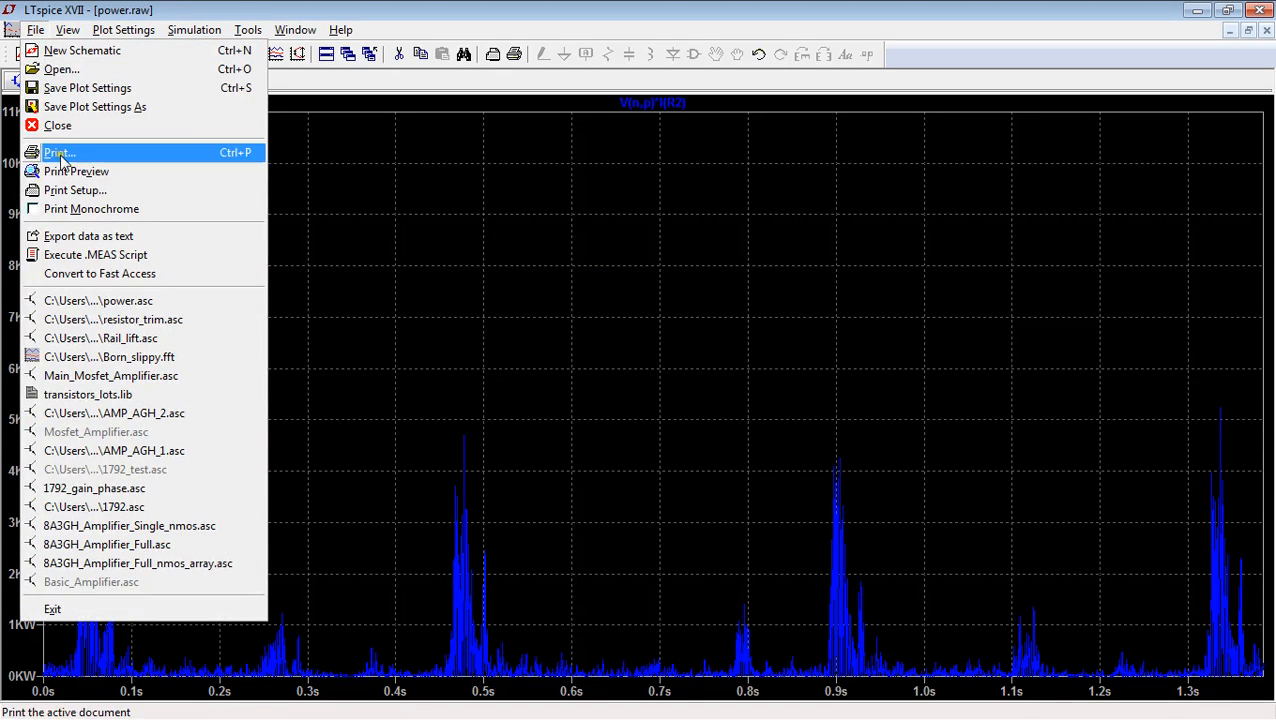
click(152, 360)
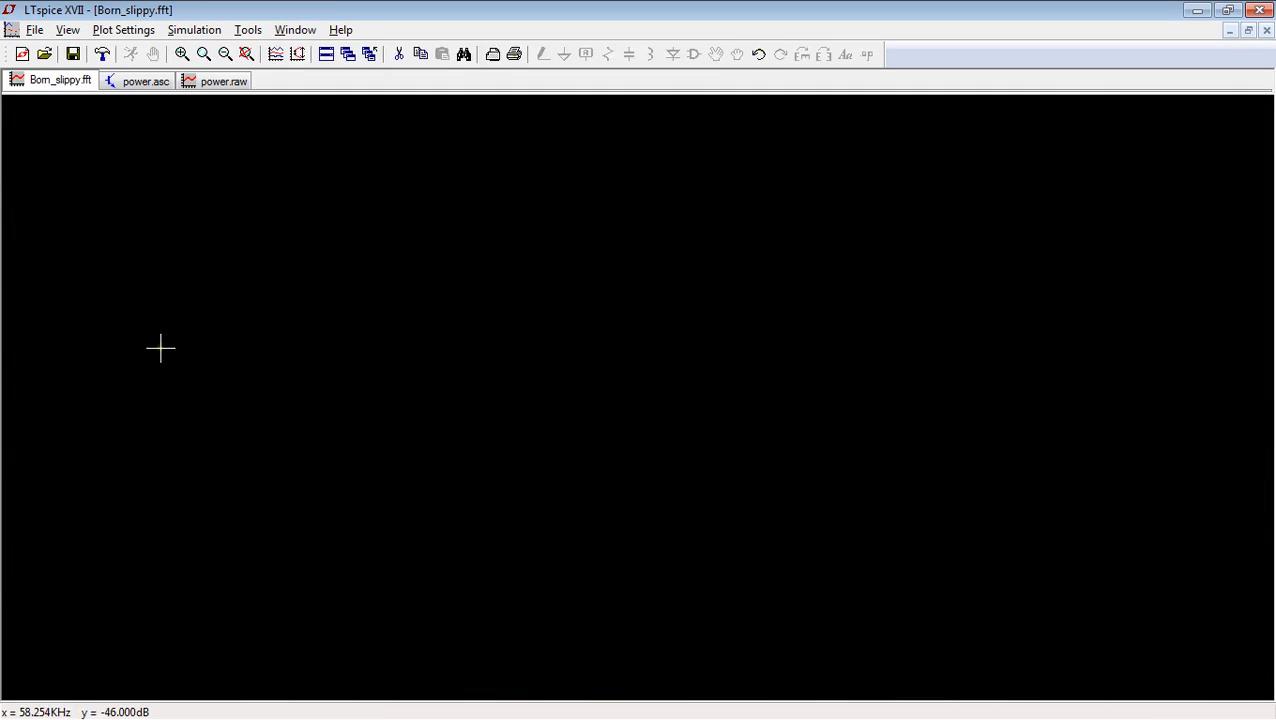
click(146, 80)
click(222, 79)
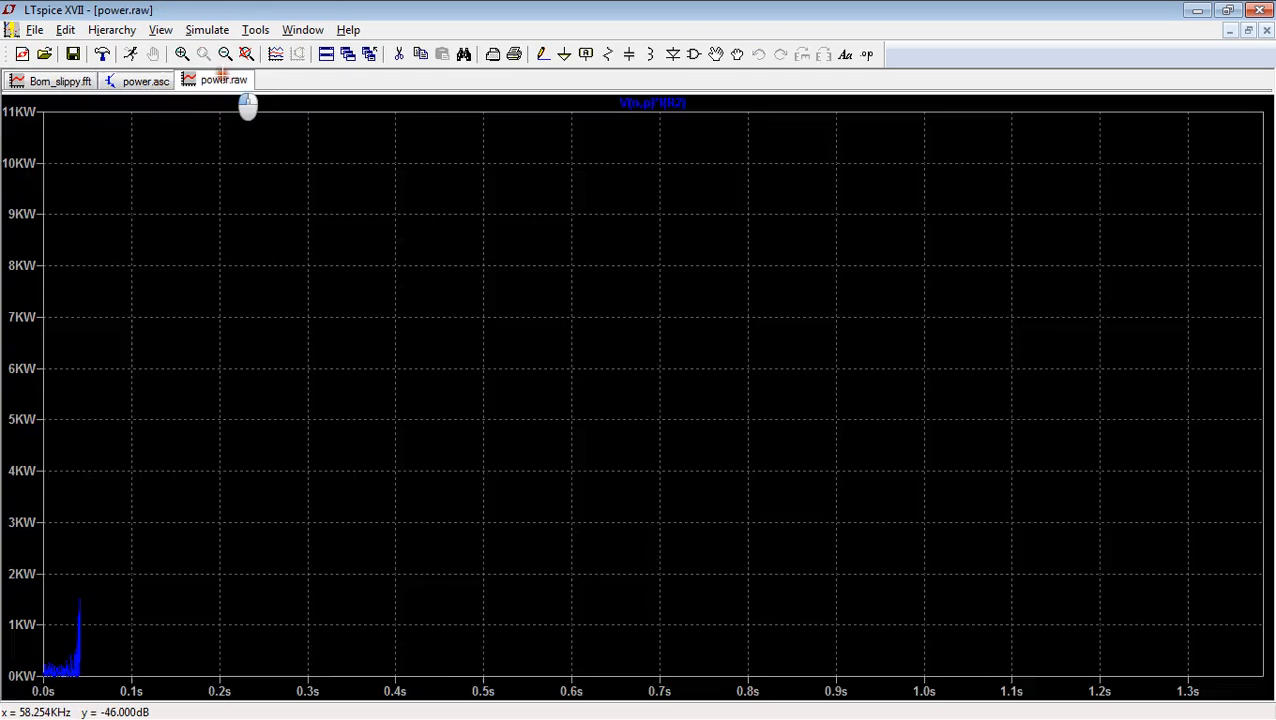
click(58, 80)
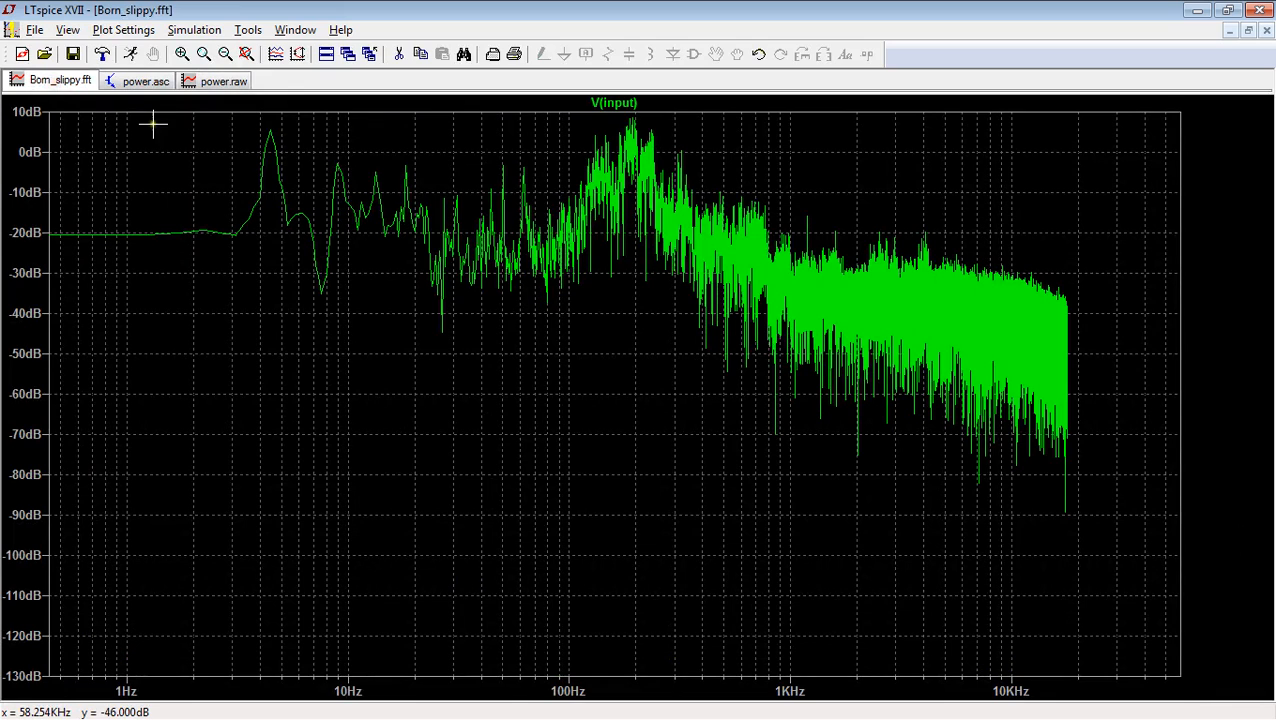